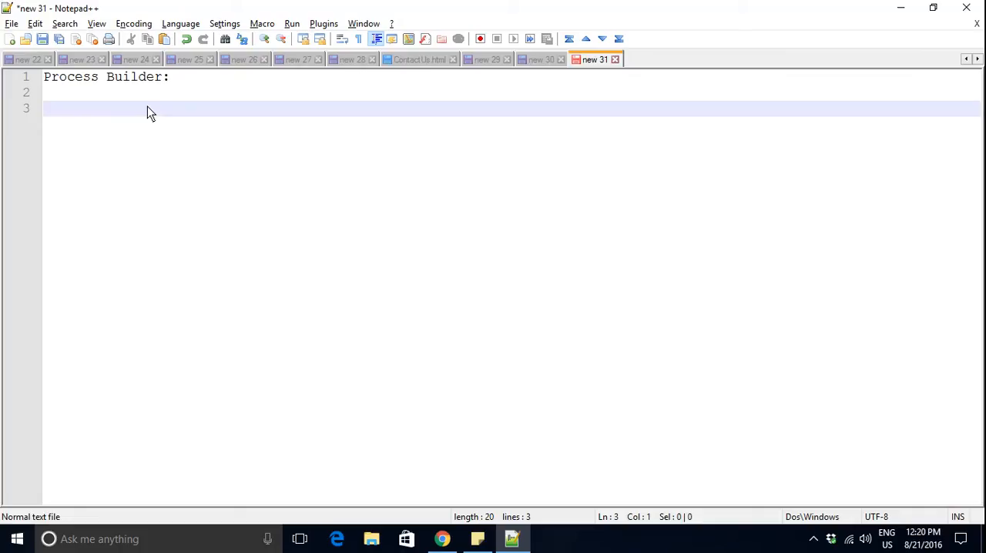
- List "1. Field updates" and "2. Create a Record" on separate lines under the Process Builder heading
type("1. Field up")
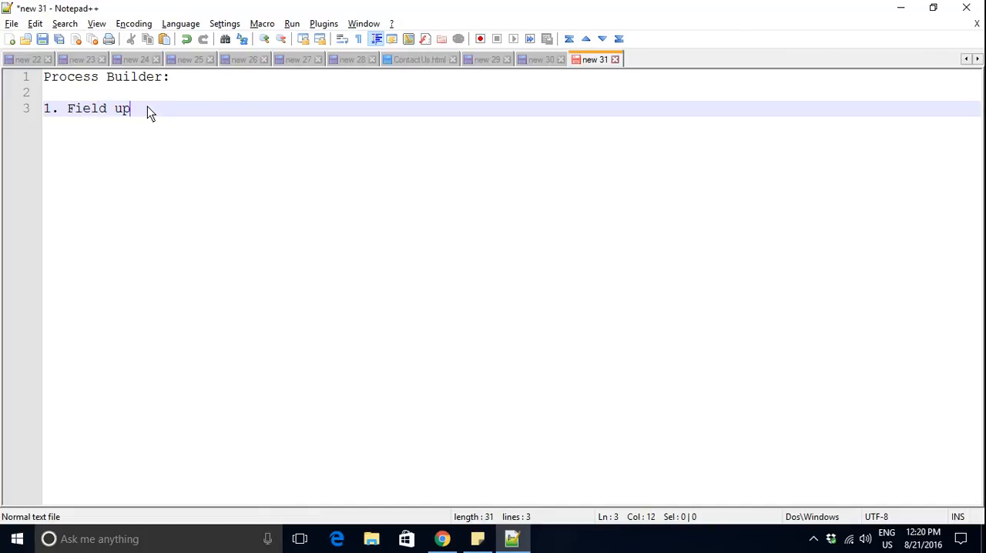
type("dates")
key("Return")
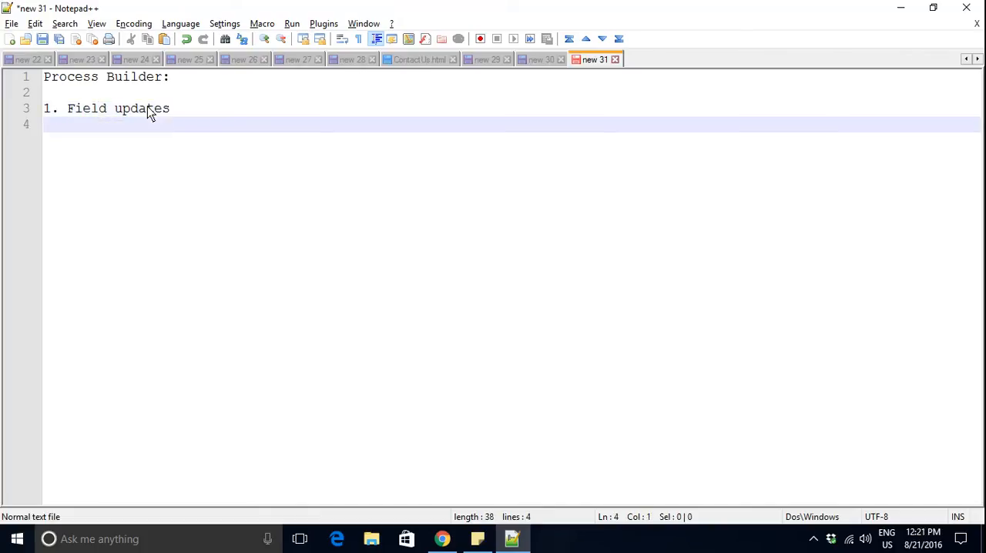
type("2.")
type("Create a Record")
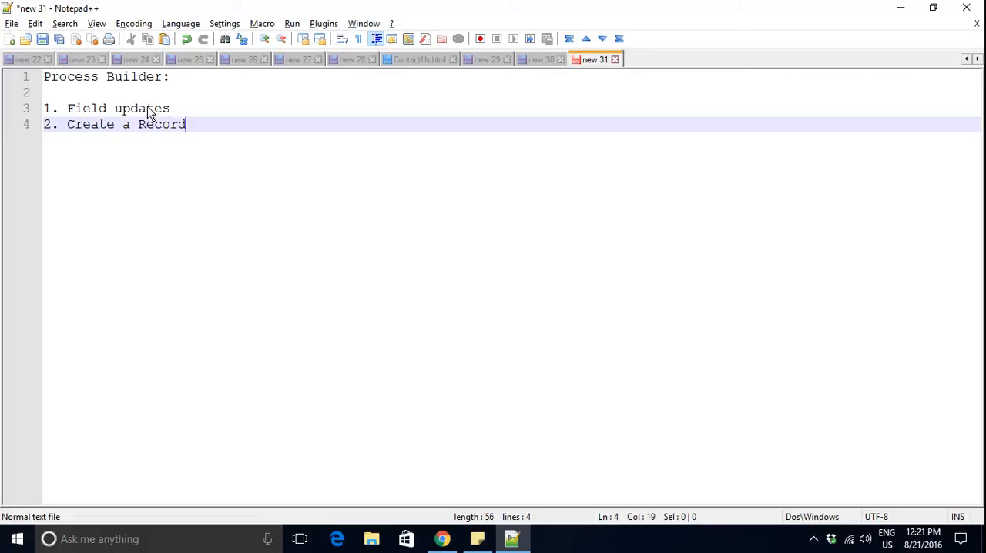
key("Return")
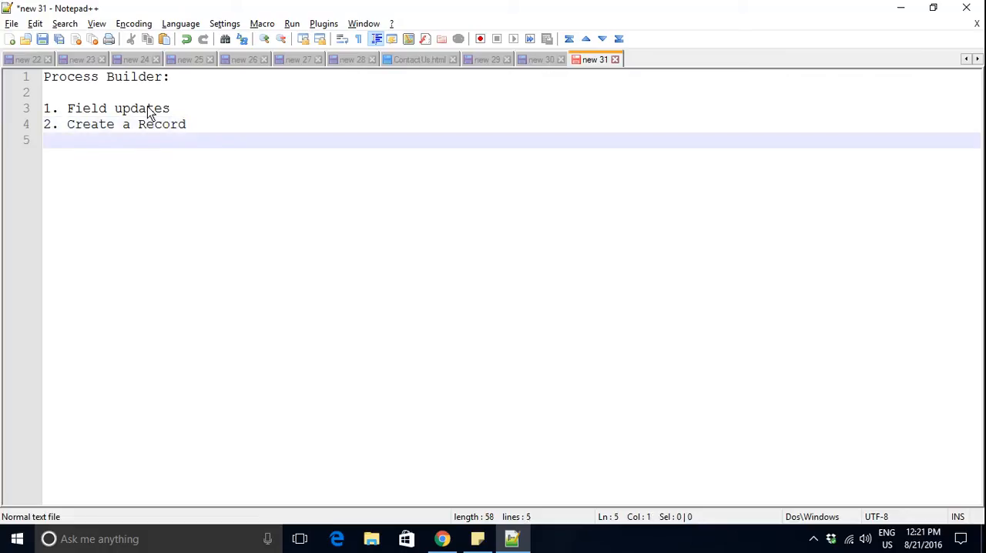
- Number a third list line and insert "On update update related Object" before "Field updates" in the first item
type("3.")
left_click(69, 109)
type("On update")
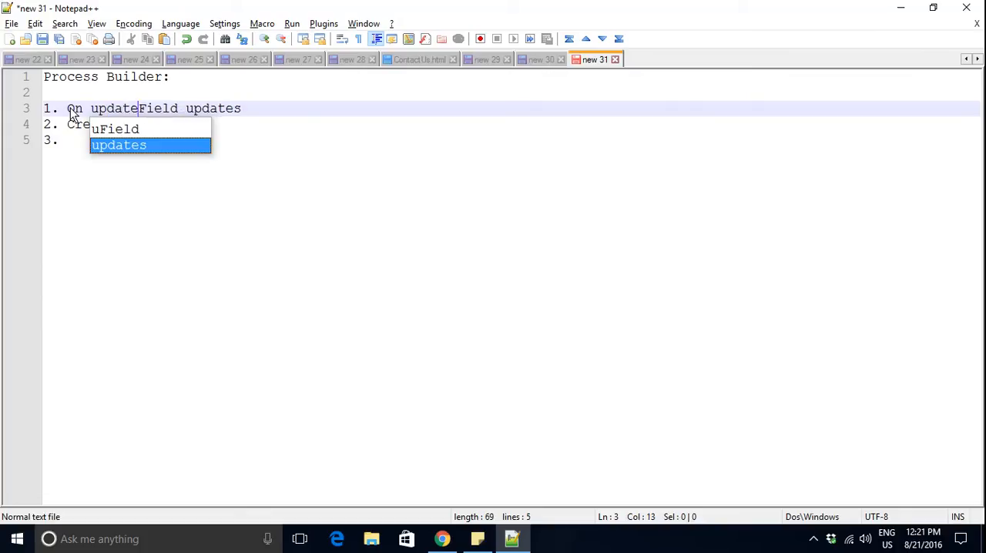
type(" update r")
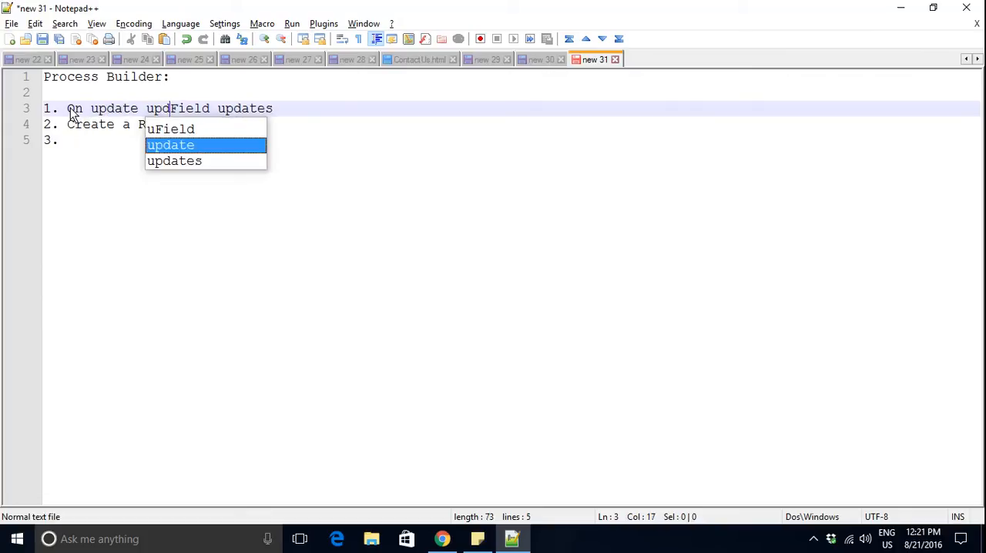
type("elated Ob")
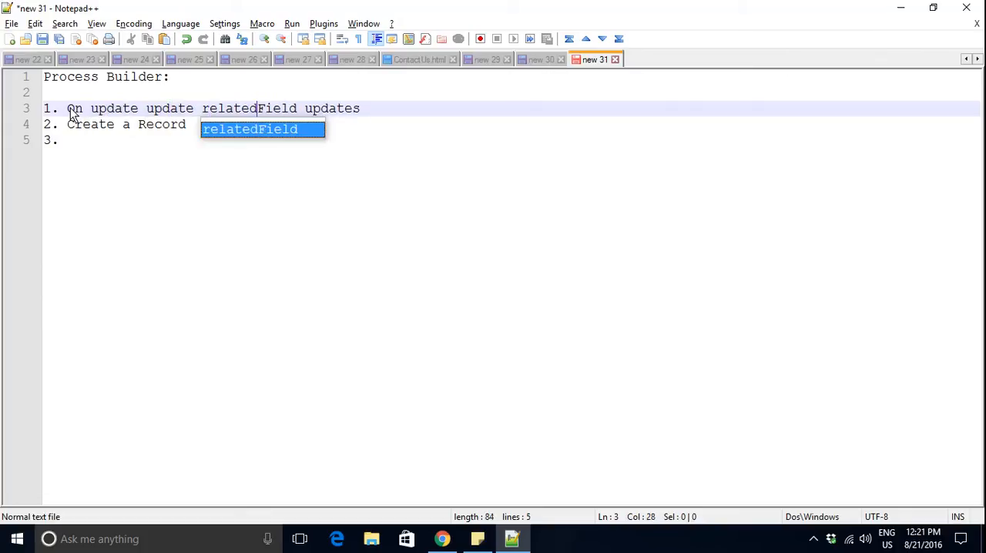
type("ject")
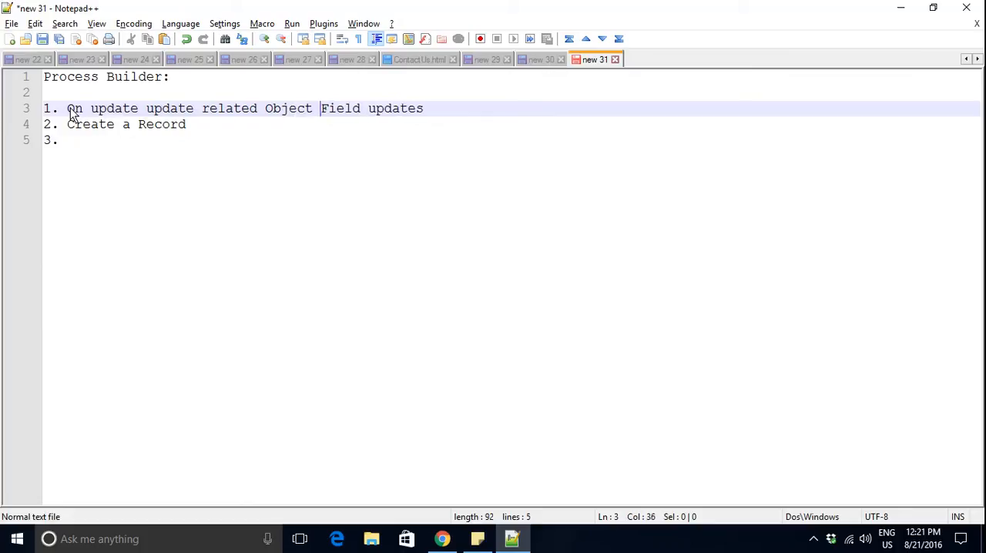
- Fill in the third list item with "Send a notification" and start a new line below it
left_click(91, 147)
type("Send ")
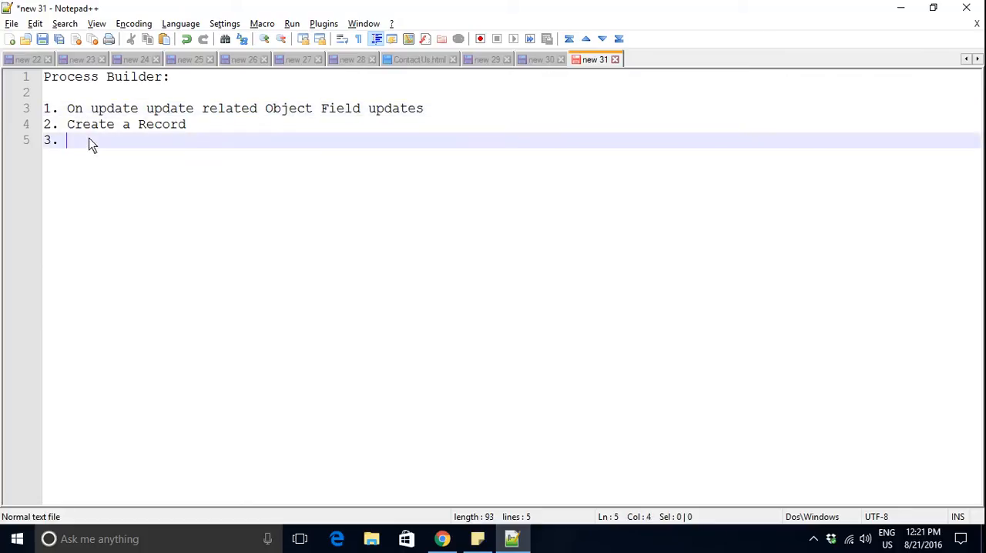
type("a noti")
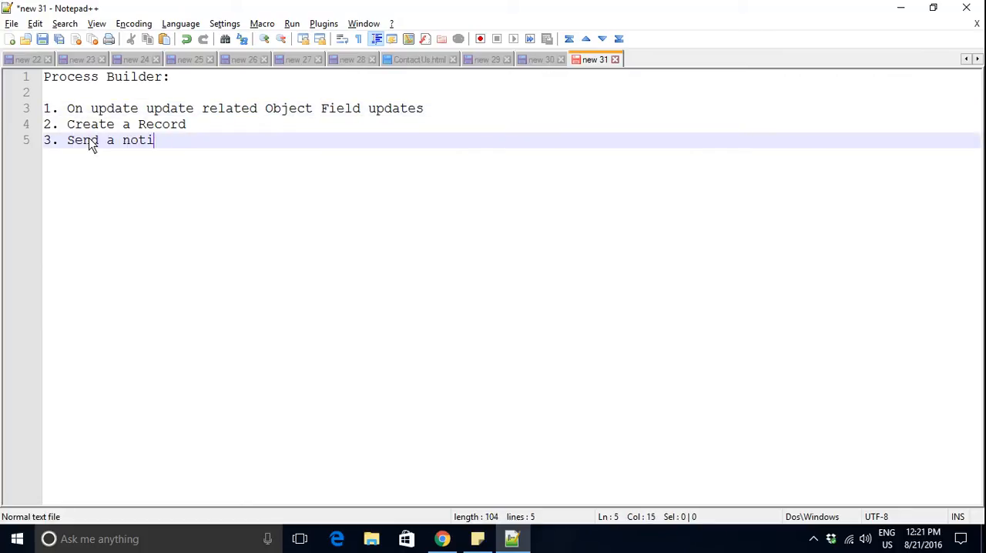
type("fication")
key("Return")
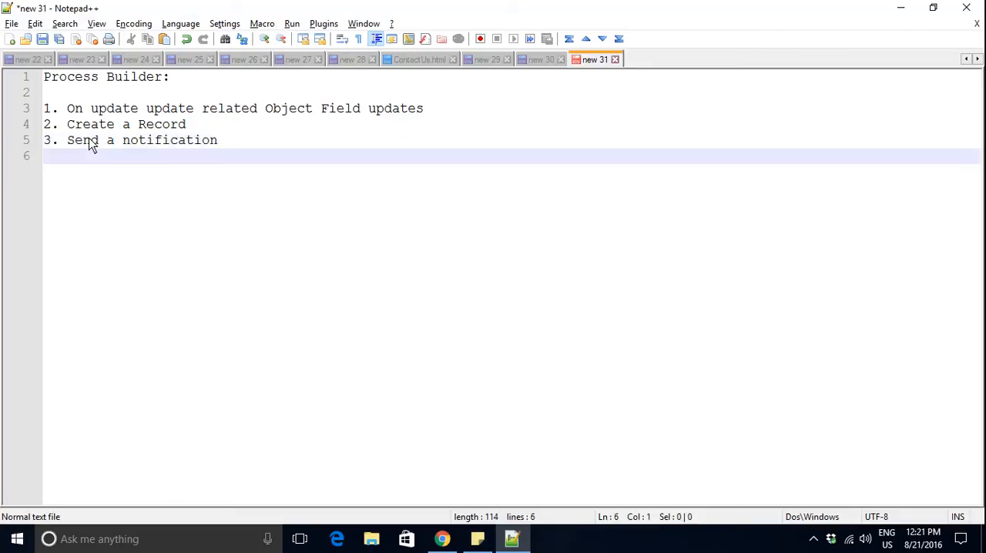
- Add the number "4." without text and leave two blank lines beneath it
type("4.")
key("Return")
key("Return")
key("Return")
- Begin a separate numbered scenario below the list with "1. Opportunity Stage is Closed Won"
type("1. ")
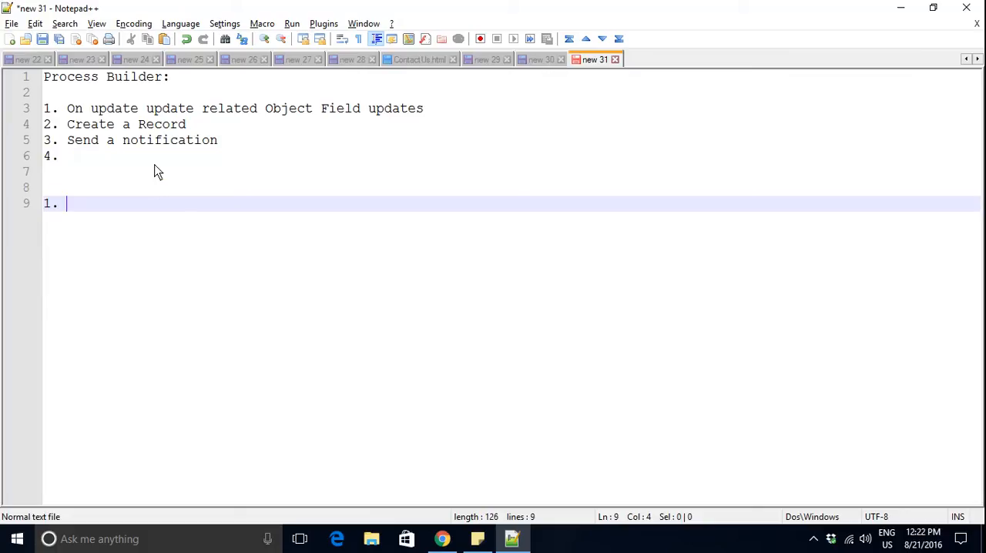
type("O")
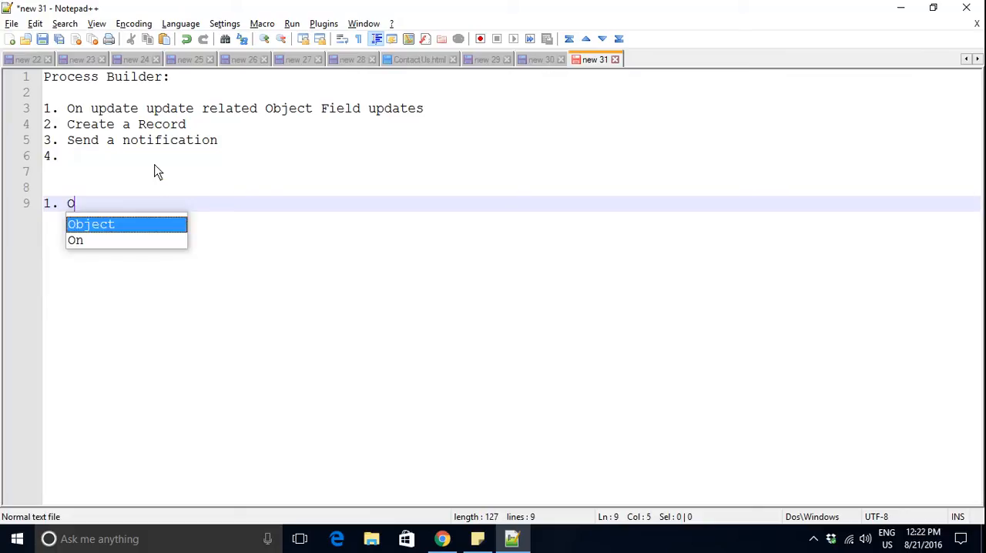
key("BackSpace")
type("Oppo")
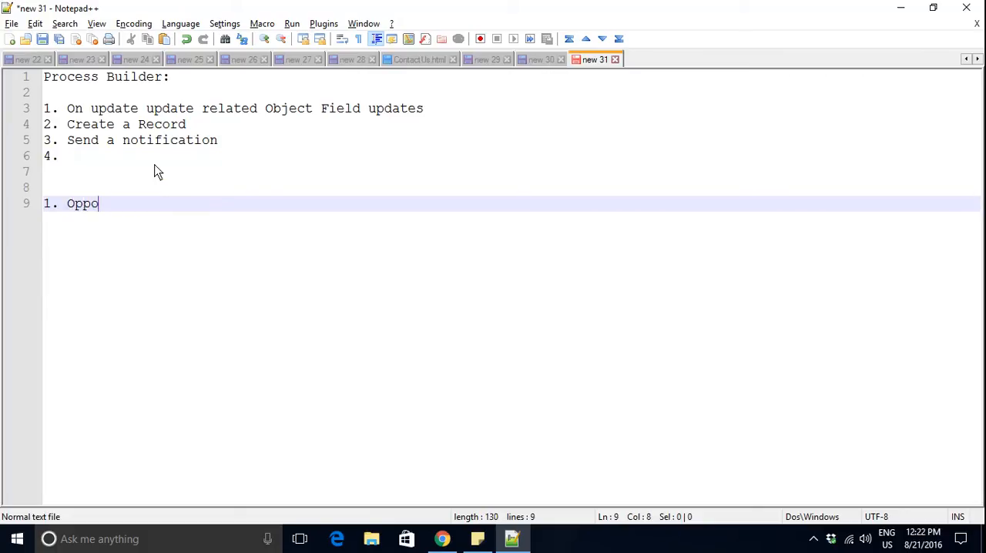
type("rtunity")
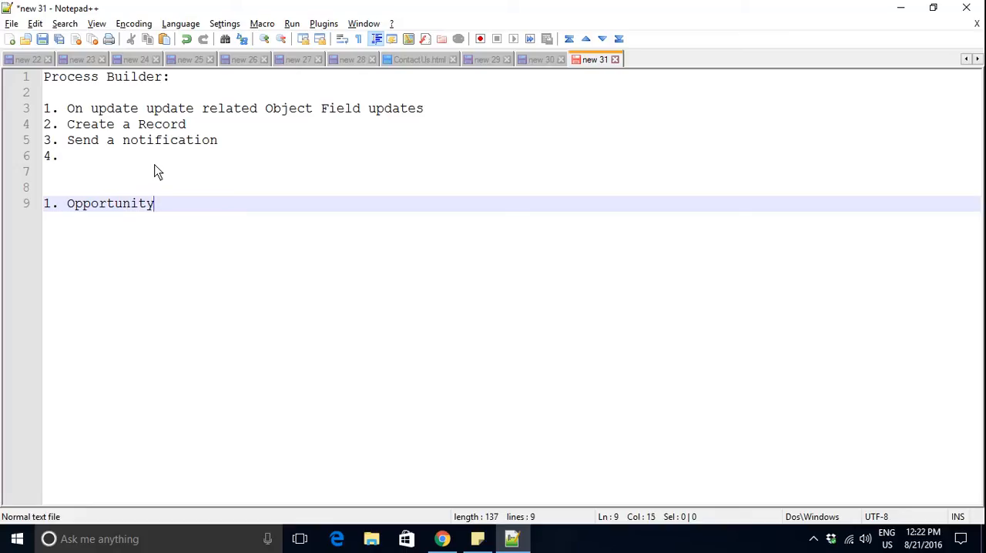
type(" Stage is Closw")
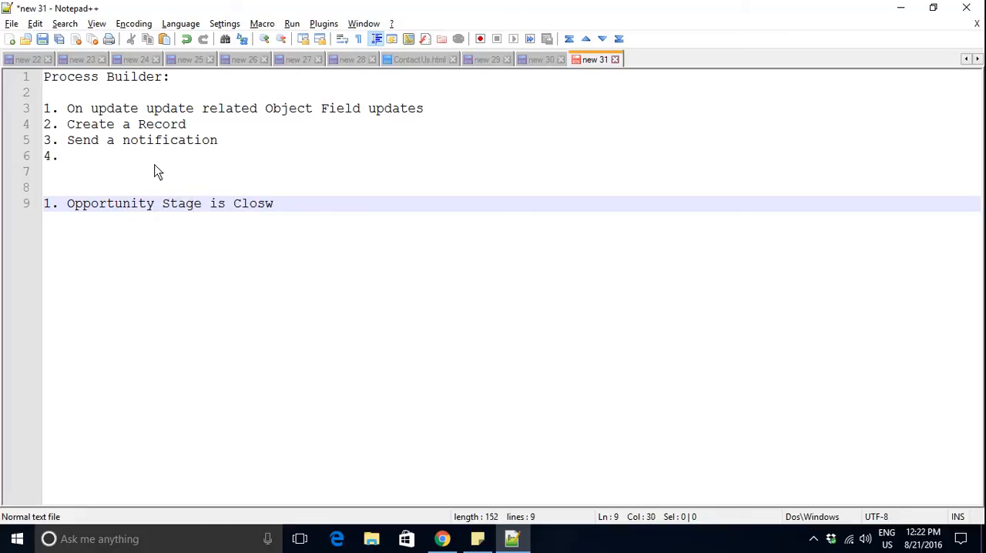
key("BackSpace")
type("ed Won..we need to c")
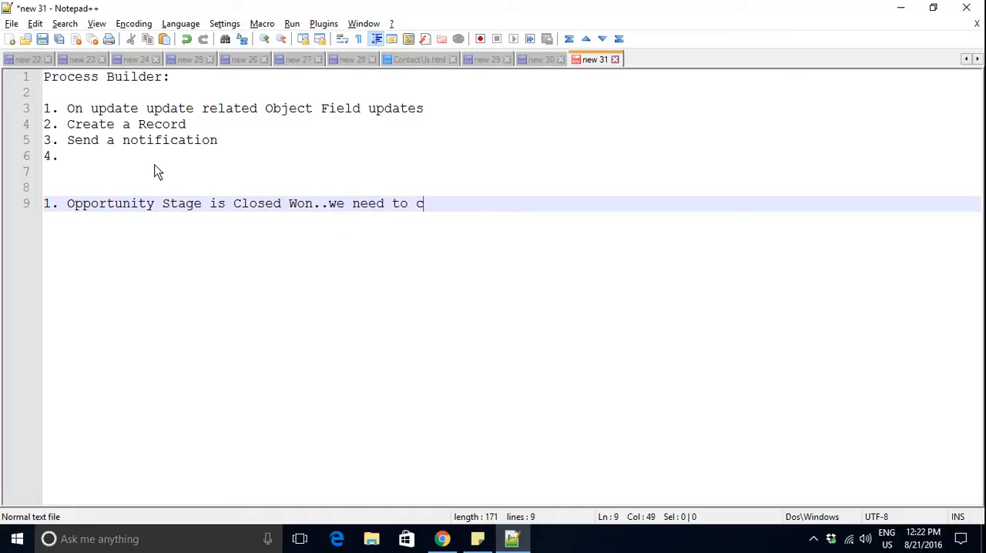
type("reate Cont")
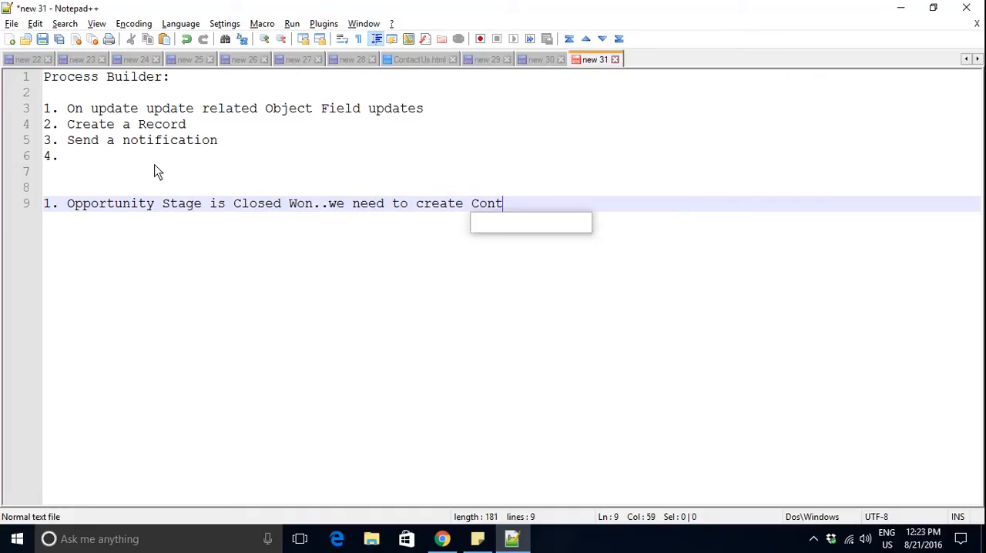
type("ract Re")
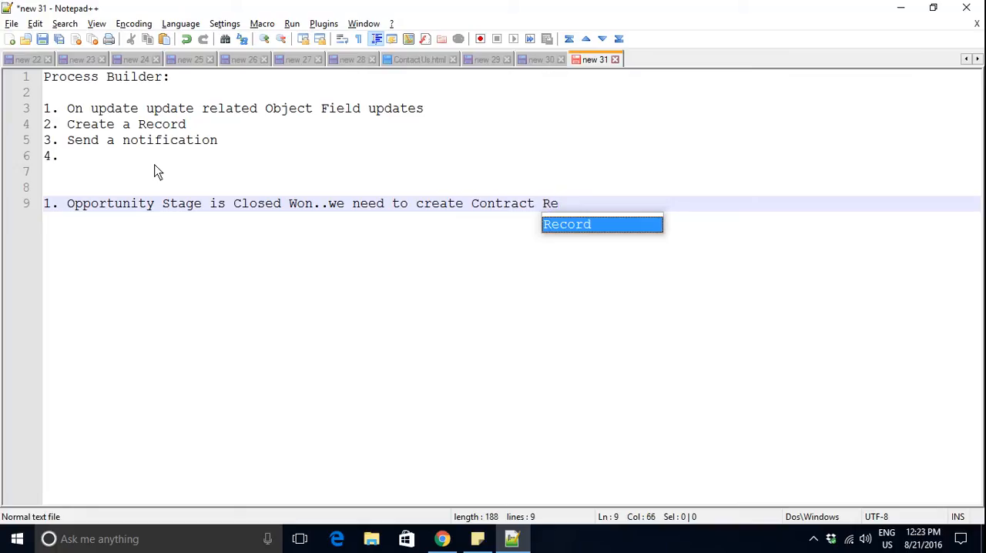
type("cord")
- Complete the scenario line with "..we need to create Contract Record"
key("Escape")
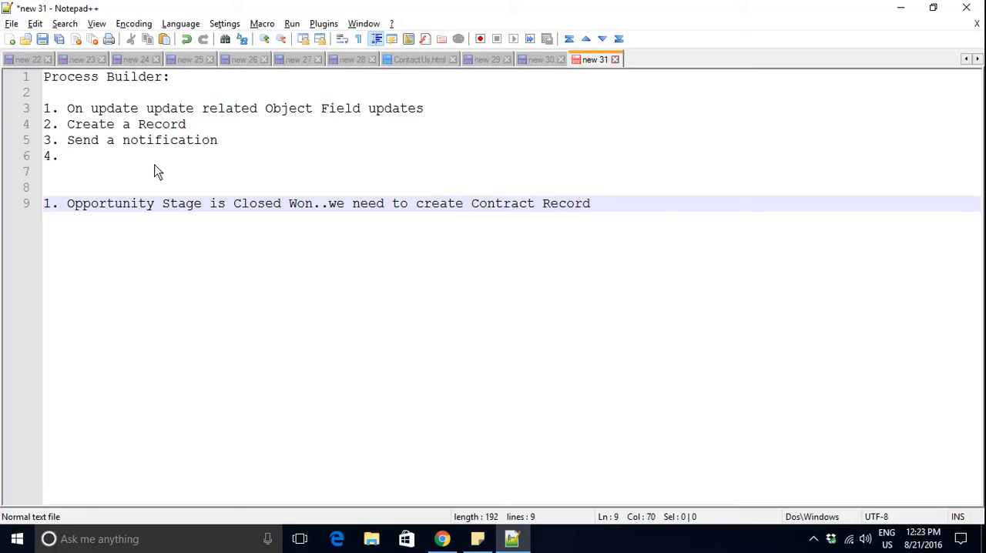
- Switch to Chrome, return to Salesforce Setup, search it for "process" and open Process Builder under Workflow & Approvals
left_click(440, 539)
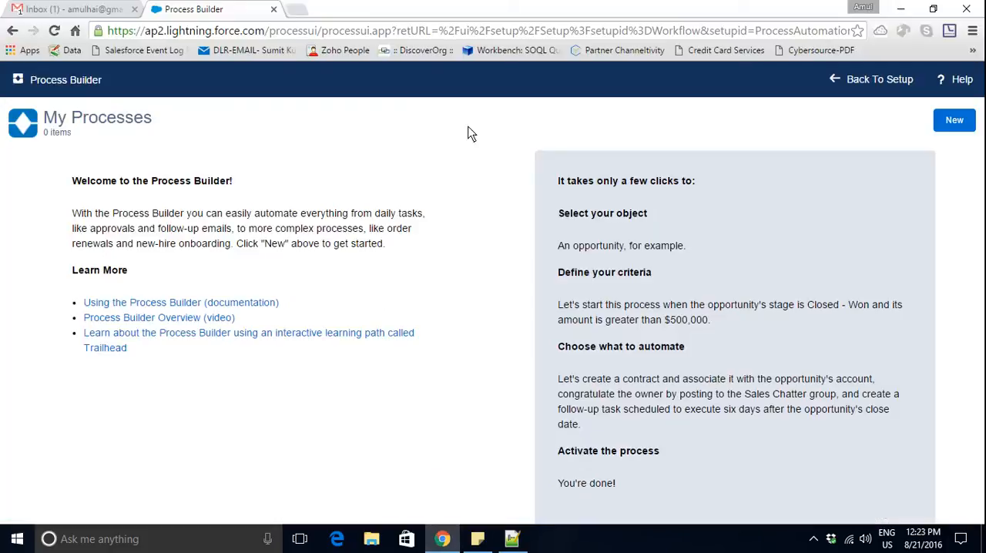
left_click(882, 81)
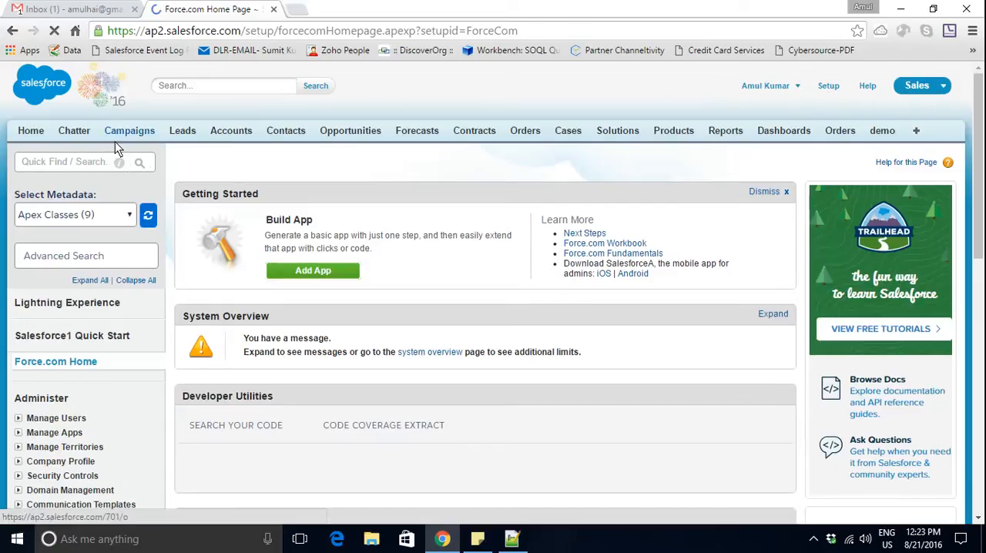
left_click(71, 162)
type("prp")
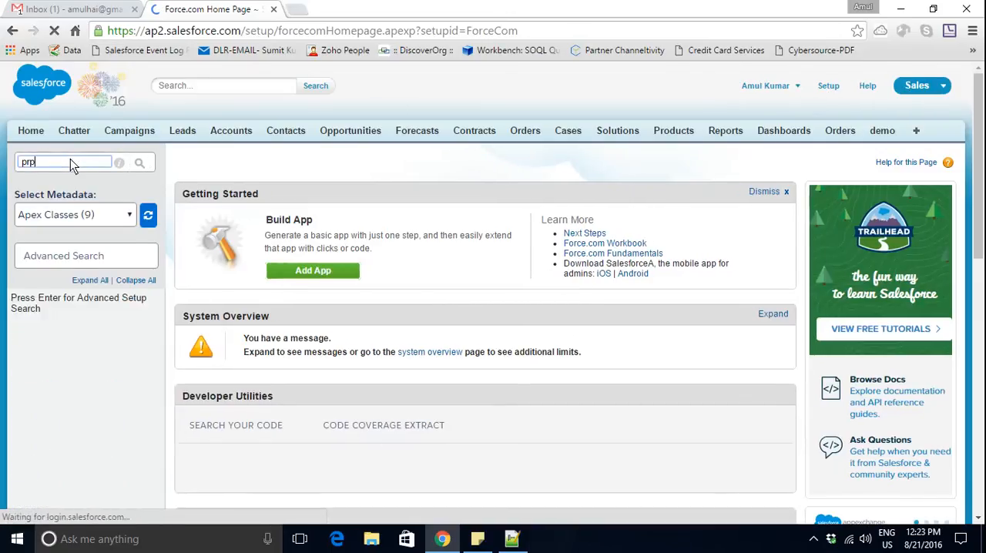
key("BackSpace")
type("ocess")
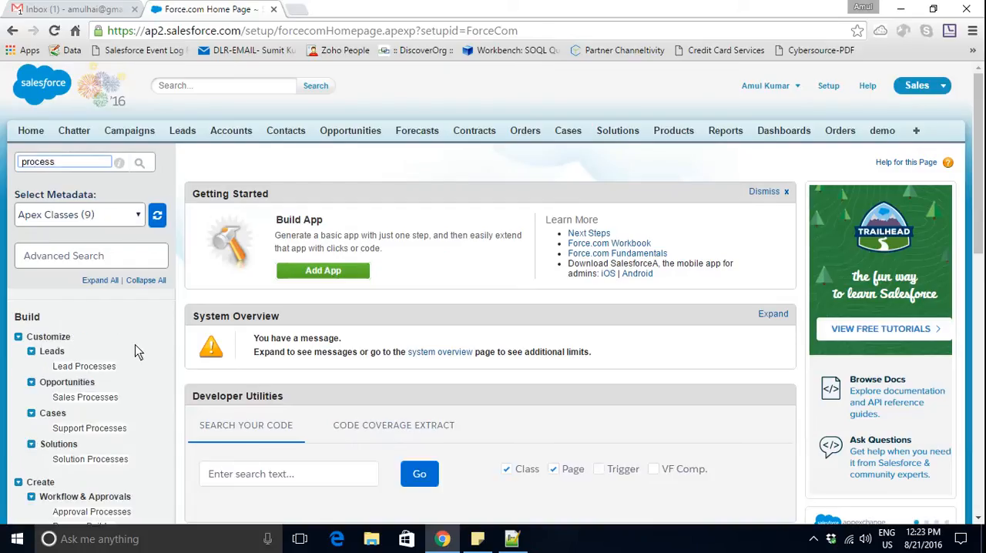
scroll(168, 369, "down", 2)
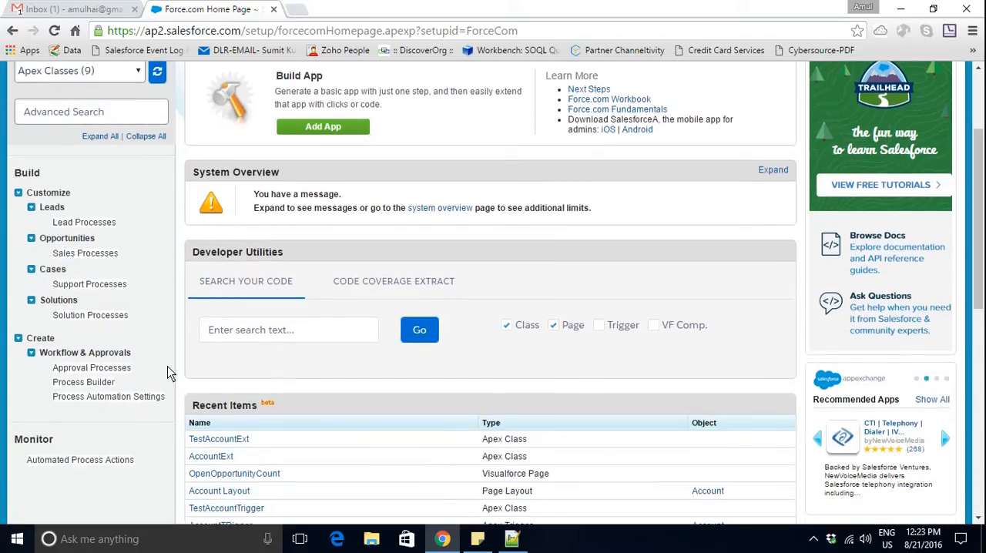
left_click(100, 382)
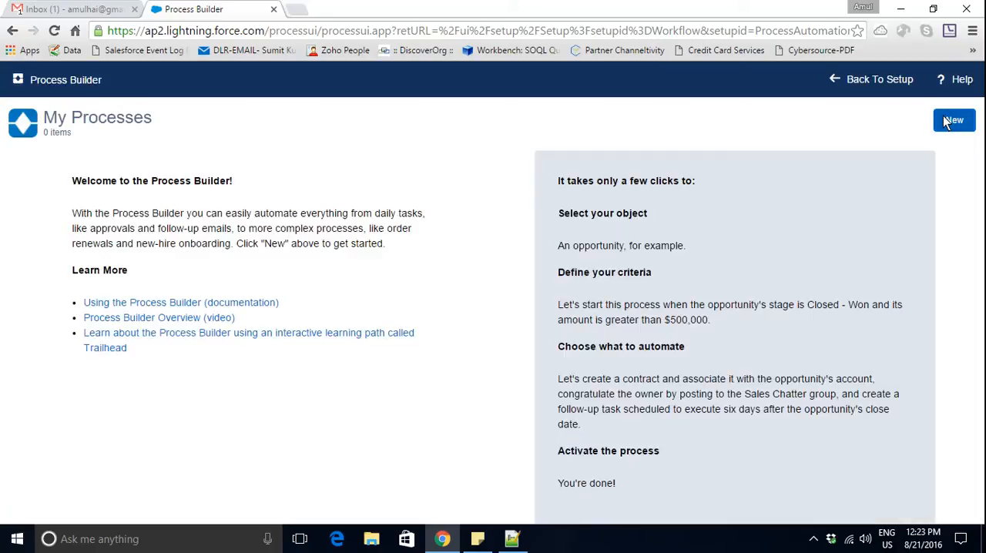
- Create and save a new process named "Opportunity Won Create Contract Record", leaving the description empty
left_click(948, 121)
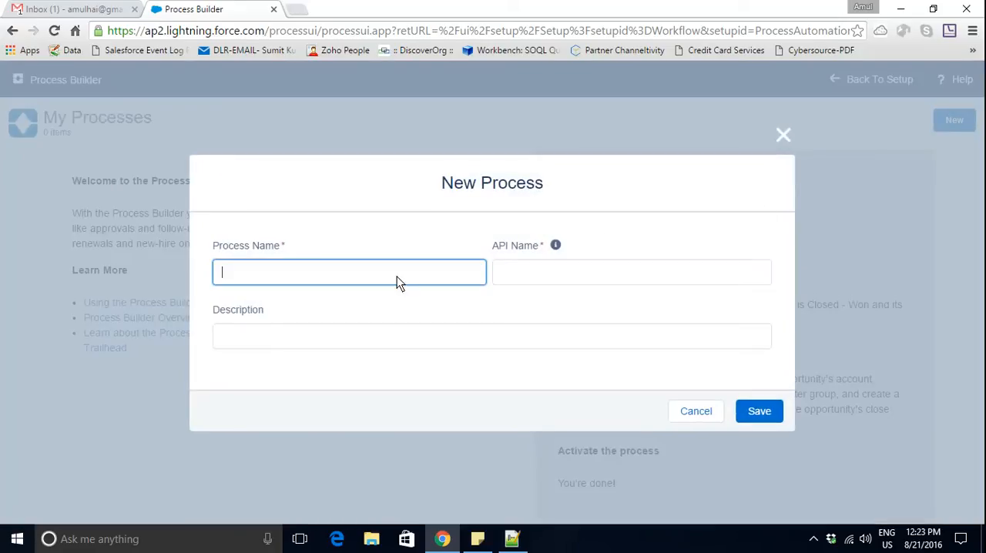
type("Opportunity Won Cr")
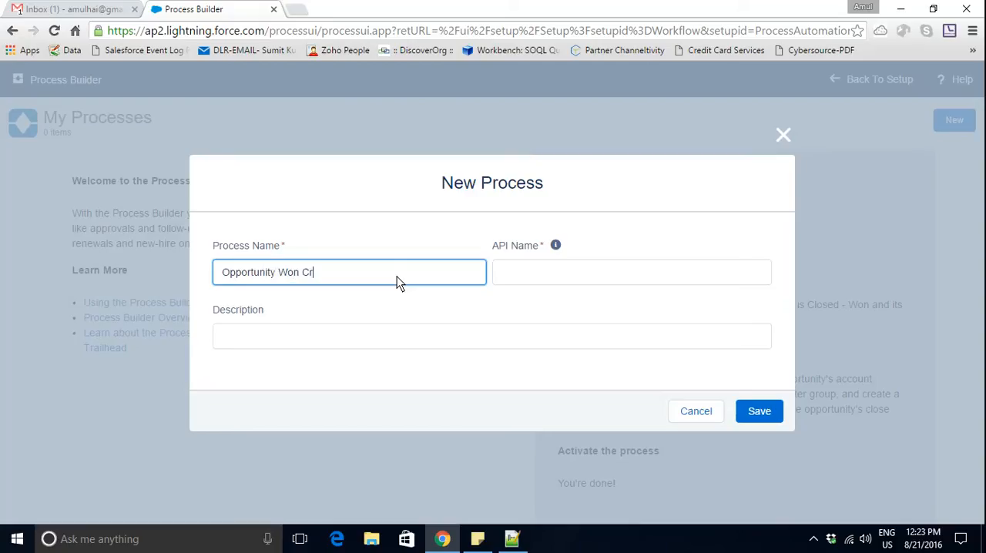
type("eate Contract Record")
key("Tab")
left_click(376, 336)
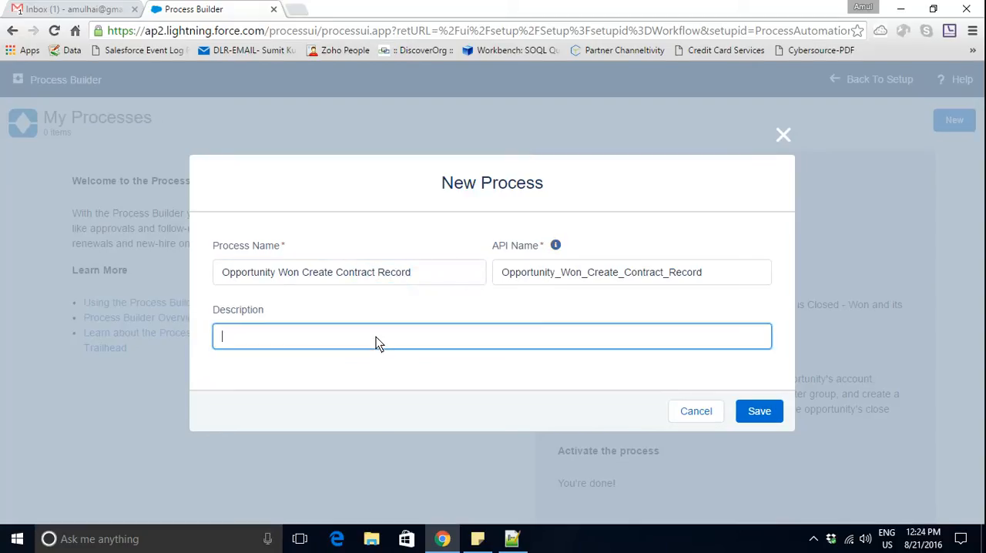
left_click(757, 412)
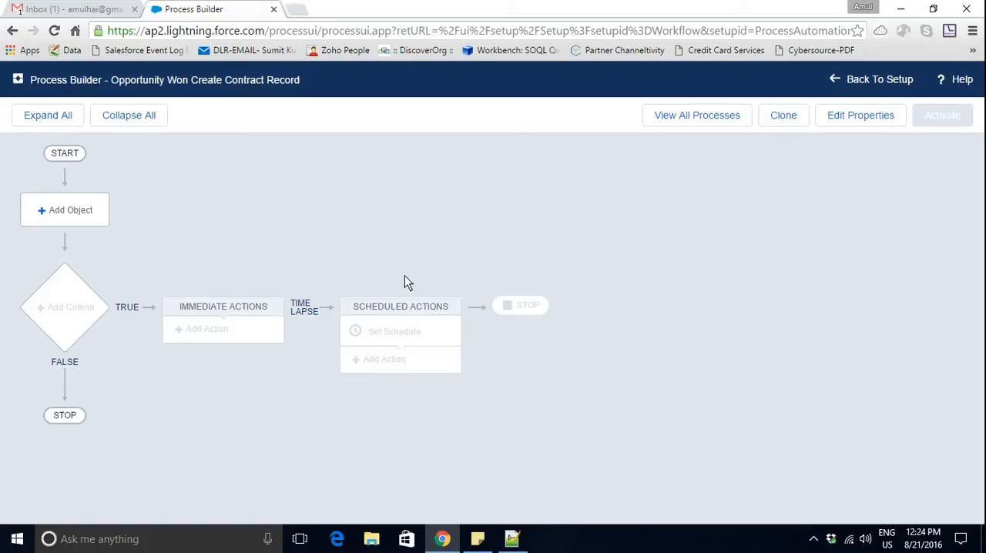
- Add Opportunity as the object that starts the process
left_click(71, 216)
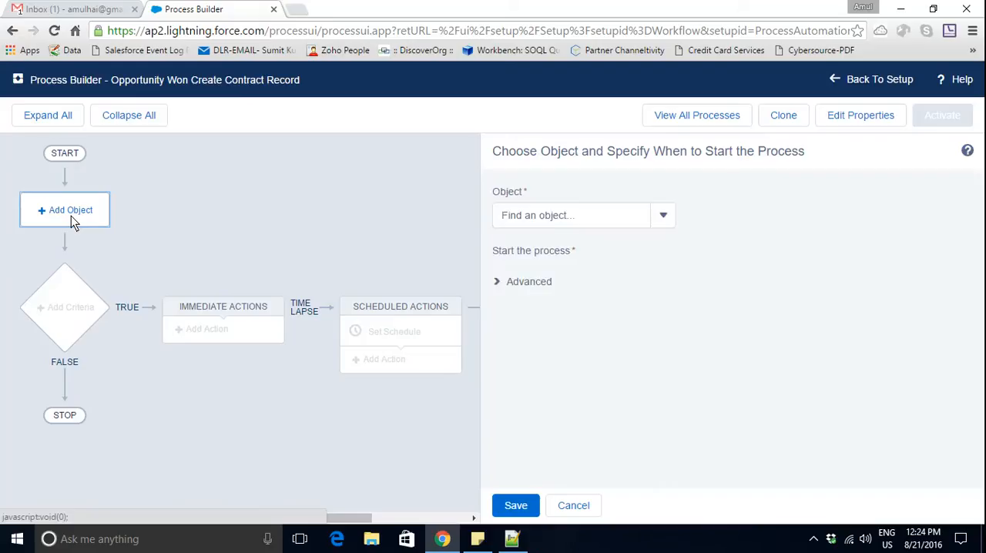
left_click(591, 220)
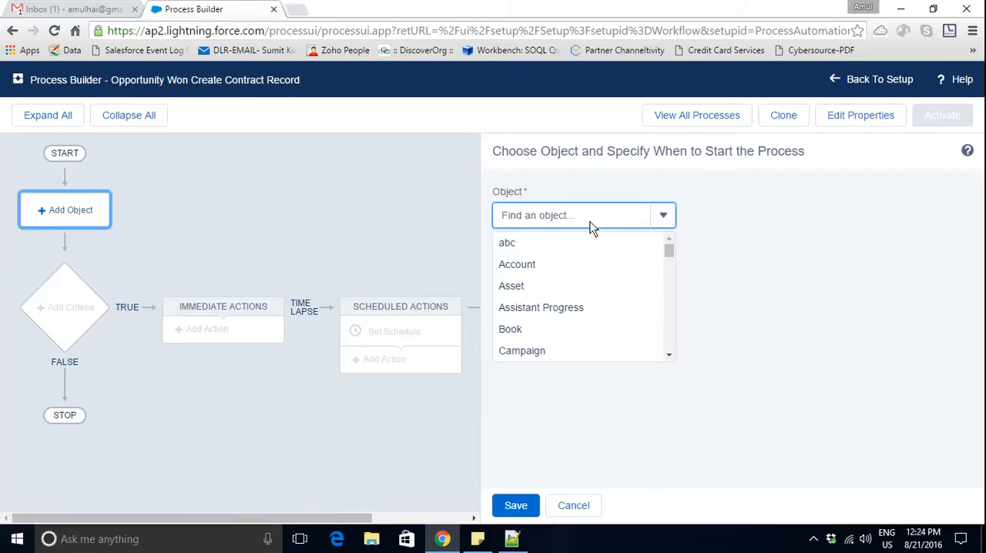
type("Oppo")
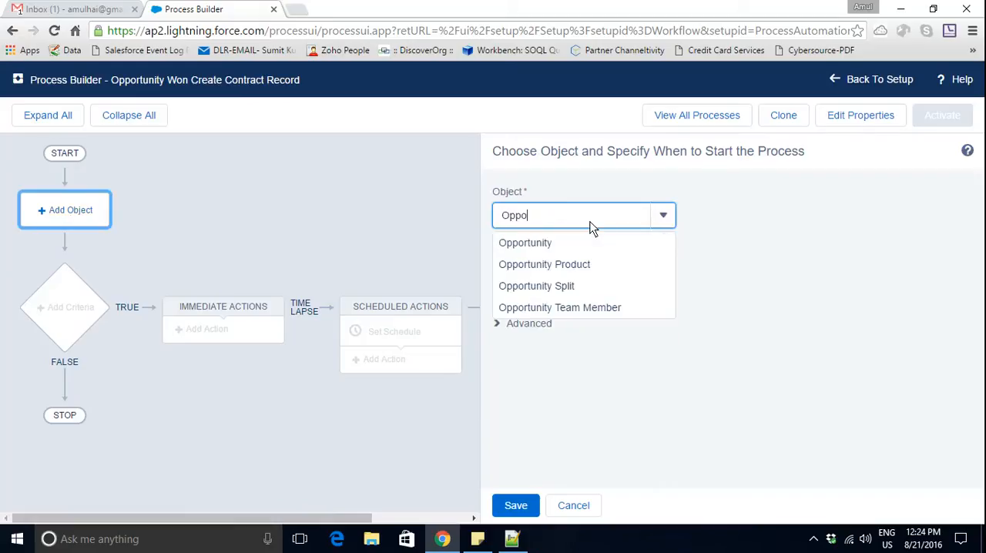
left_click(544, 243)
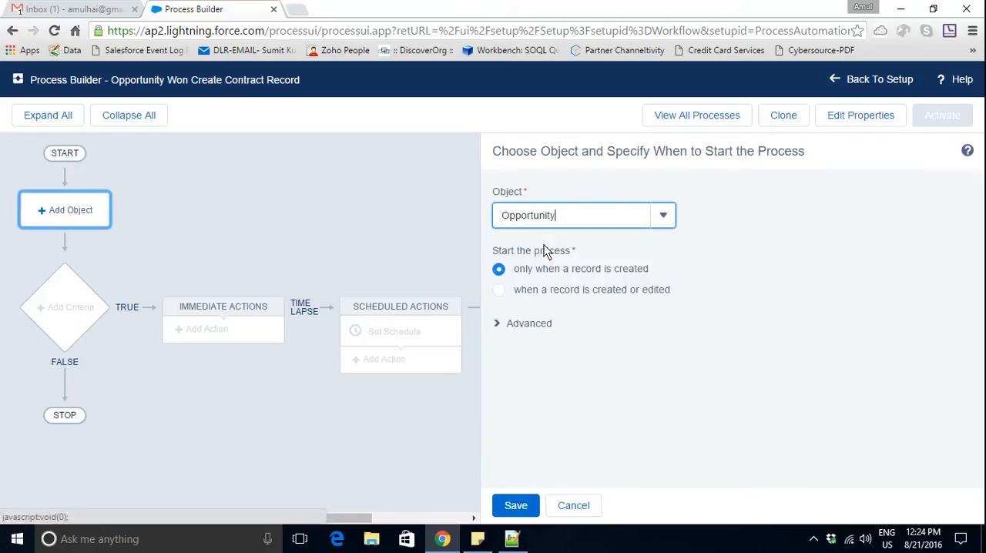
- Start the process when a record is created or edited, leaving recursion off, and save the object settings
left_click(502, 292)
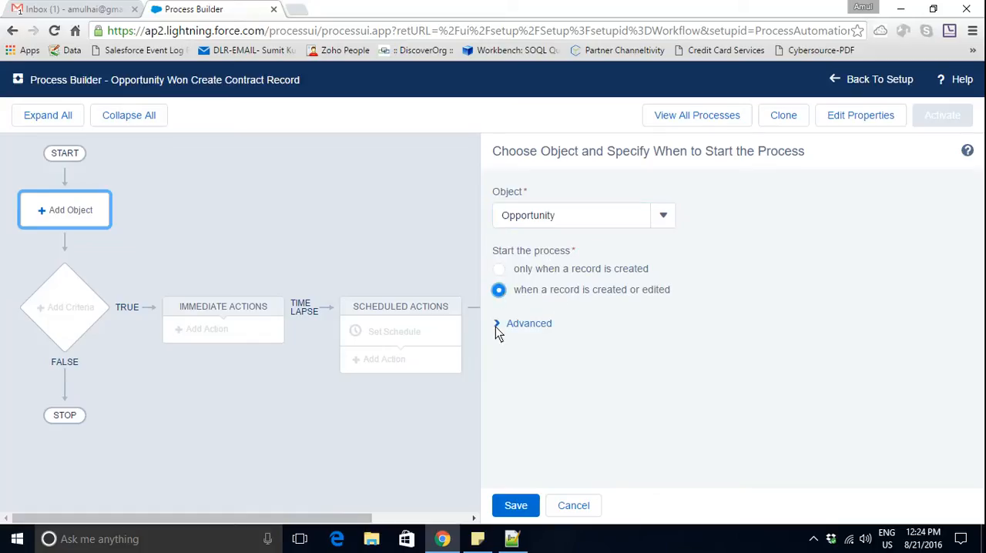
left_click(495, 327)
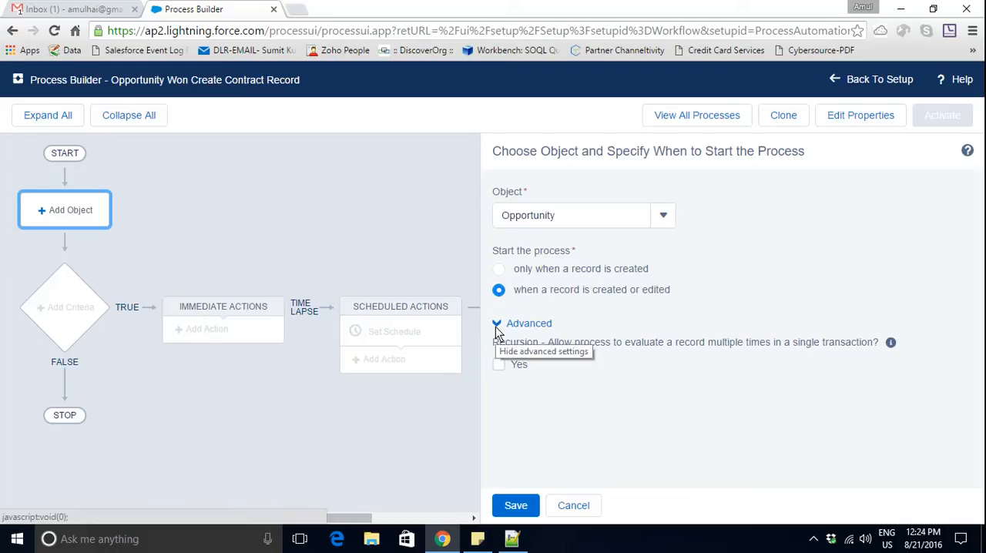
left_click(495, 326)
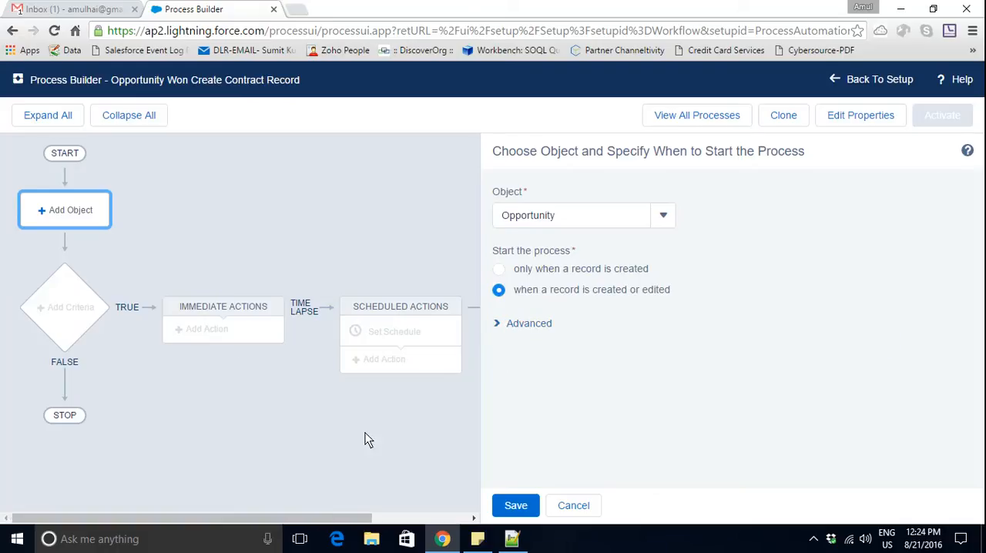
left_click(511, 505)
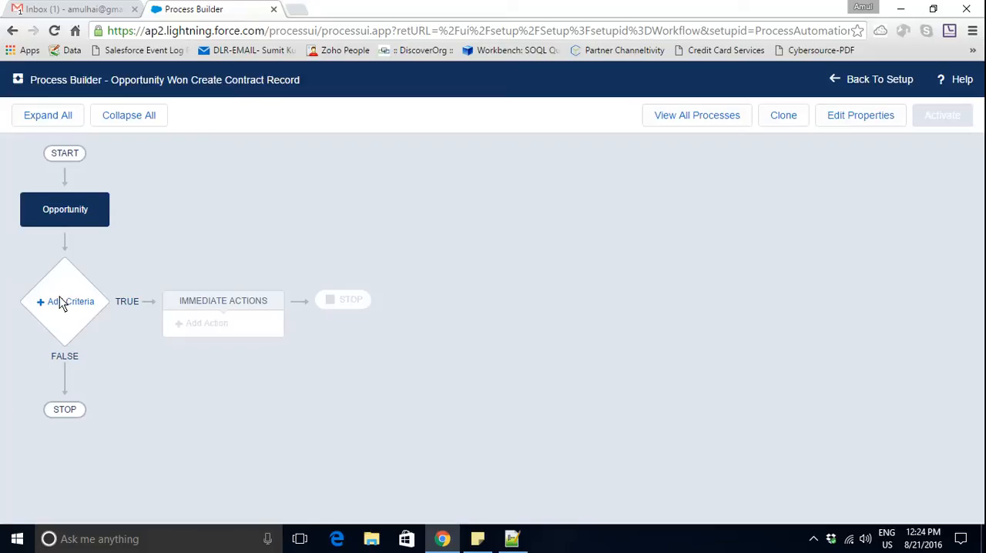
- Add a criteria node to the process and name it "Clowed won Criteria"
left_click(59, 299)
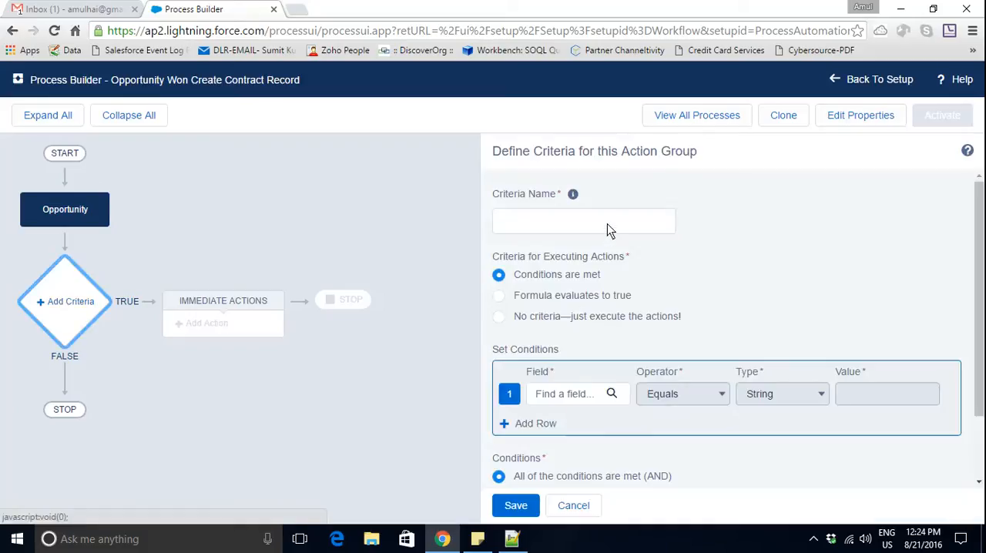
left_click(608, 224)
type("Clowed")
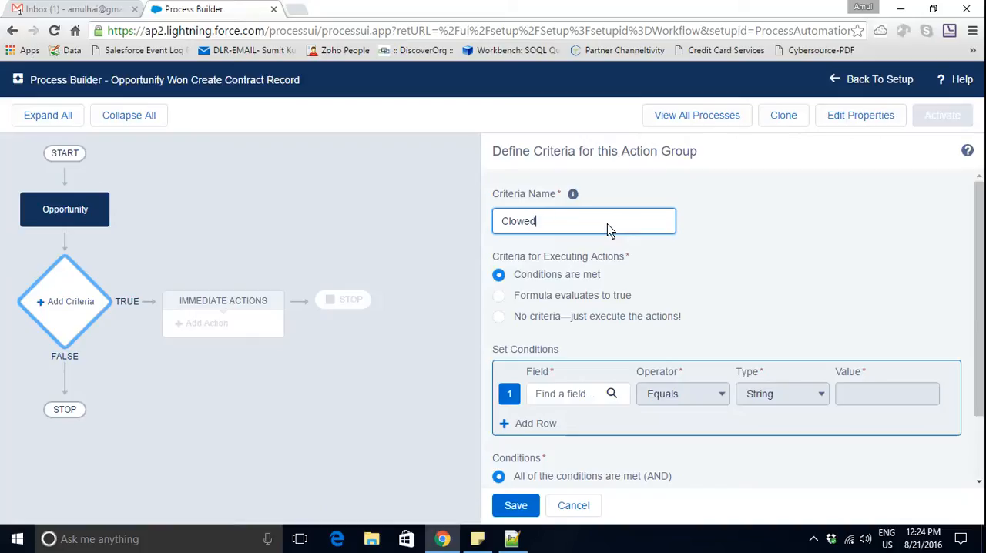
type(" won Criteria")
- Set the condition so that the Opportunity's Stage equals the picklist value Closed Won, and save the criteria
left_click(594, 395)
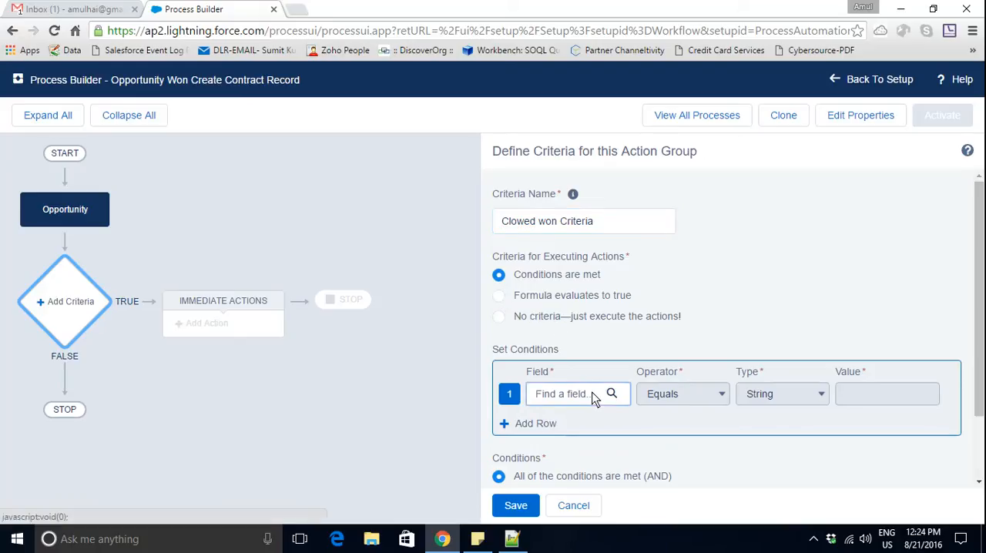
left_click(613, 394)
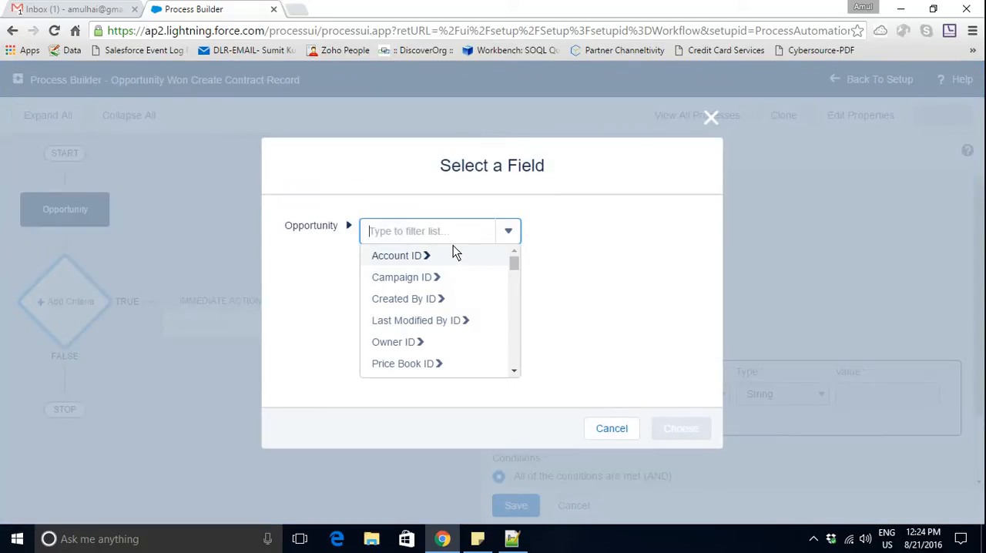
type("Stage")
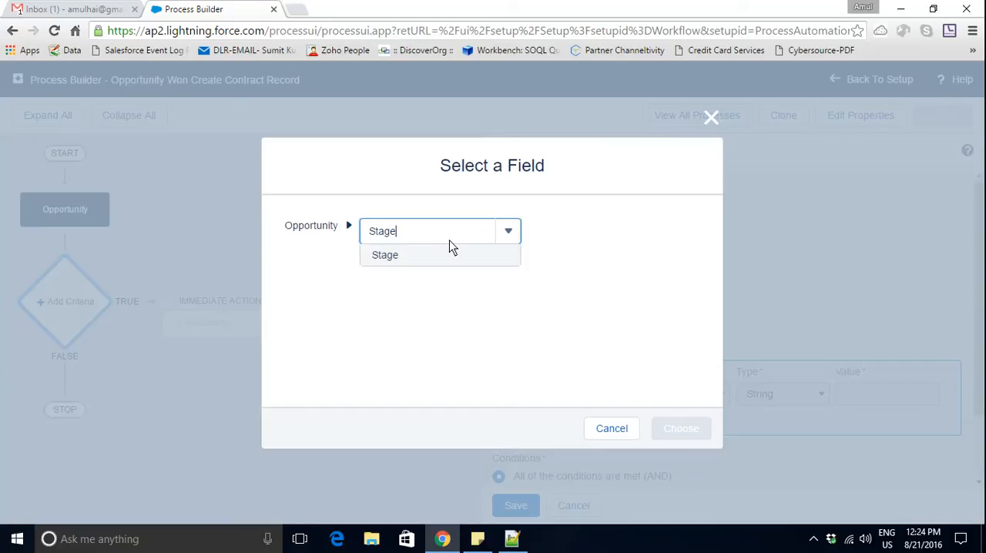
left_click(391, 259)
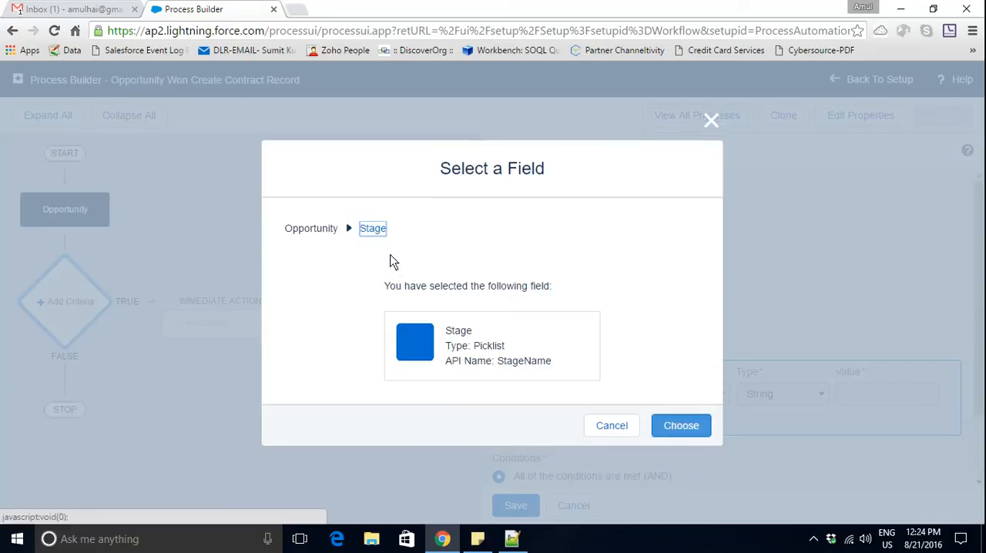
left_click(678, 426)
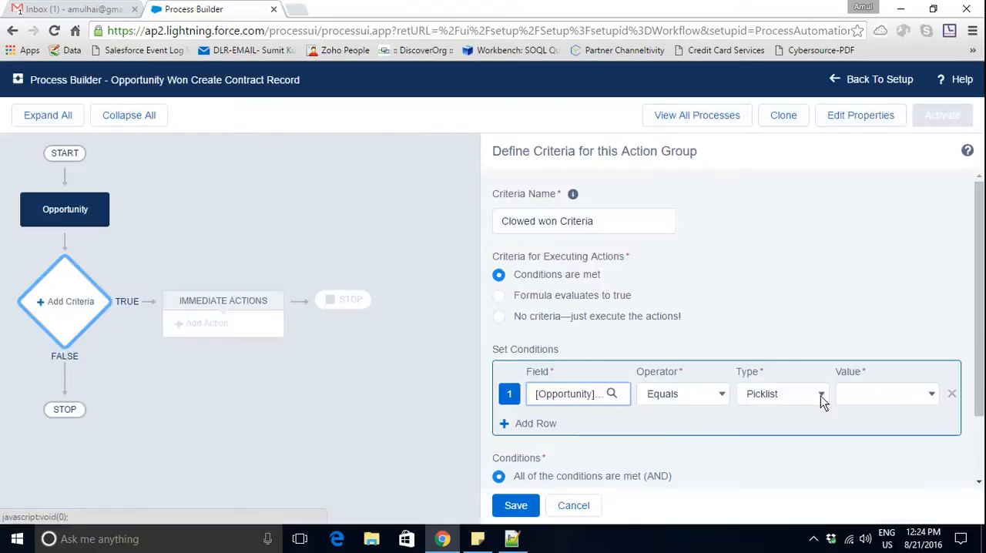
left_click(886, 394)
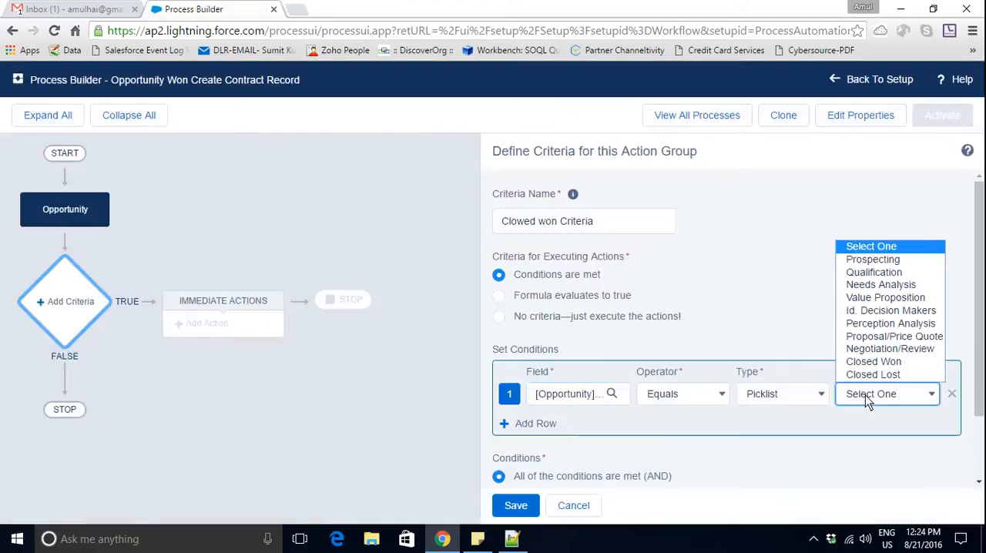
left_click(889, 362)
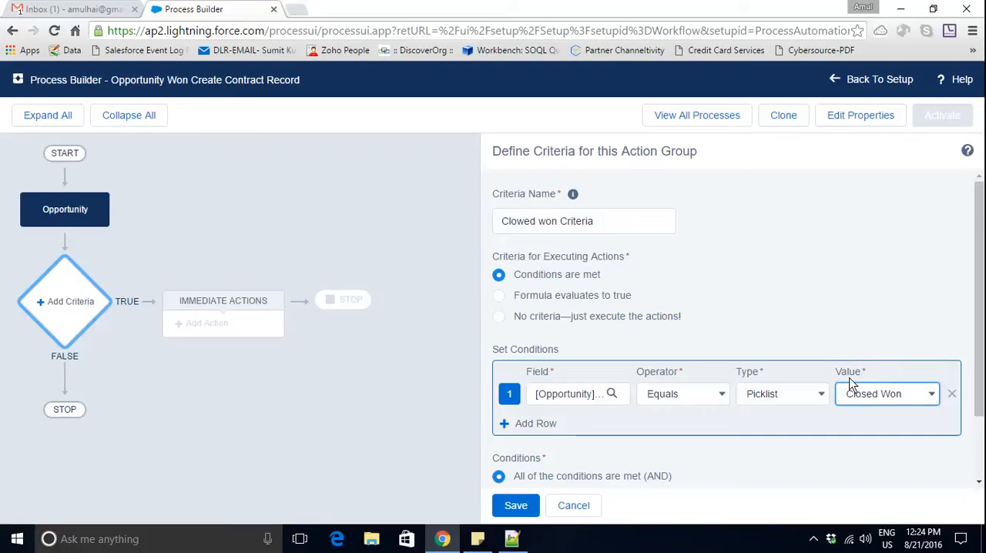
left_click(512, 505)
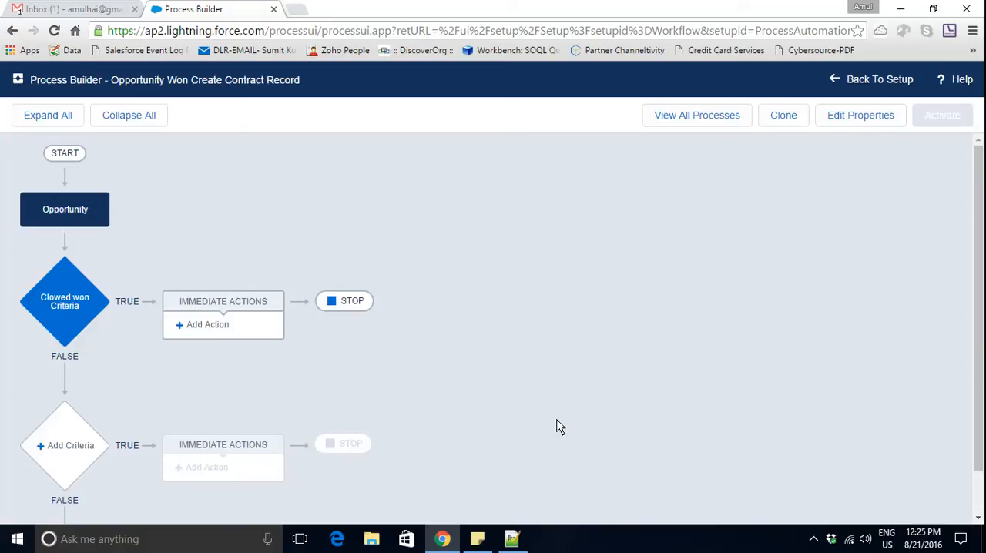
- Add an immediate action of type Create a Record to the criteria and name it "Create Contract Record"
left_click(69, 308)
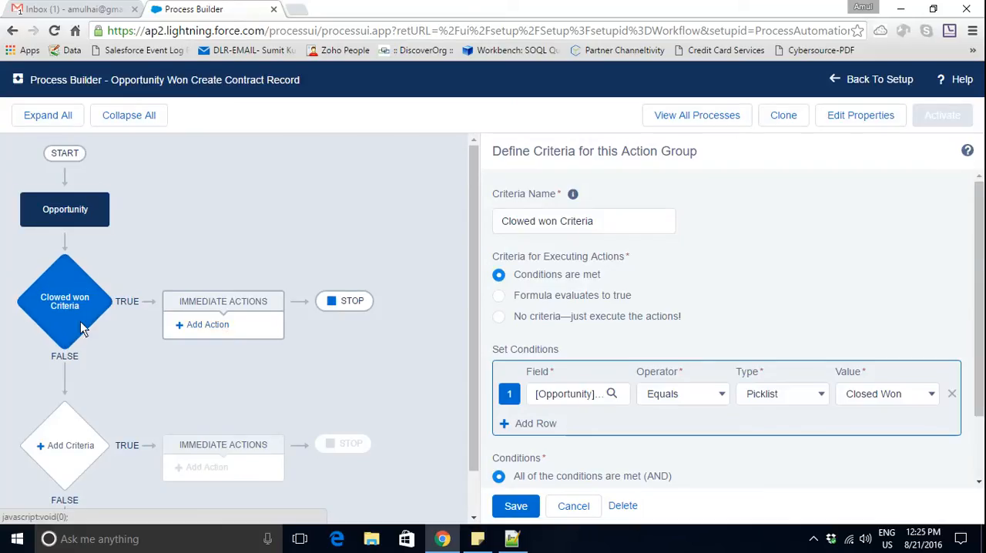
left_click(210, 327)
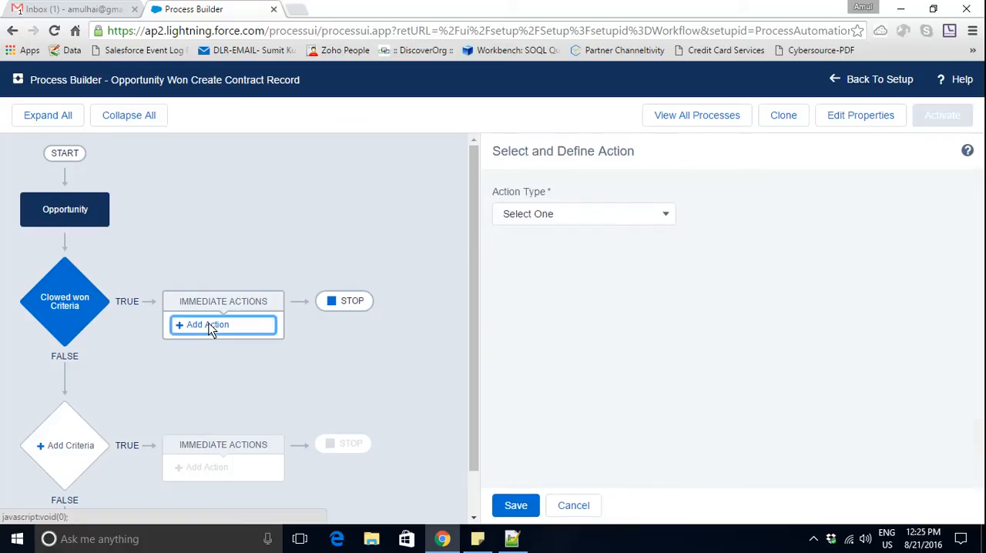
left_click(668, 217)
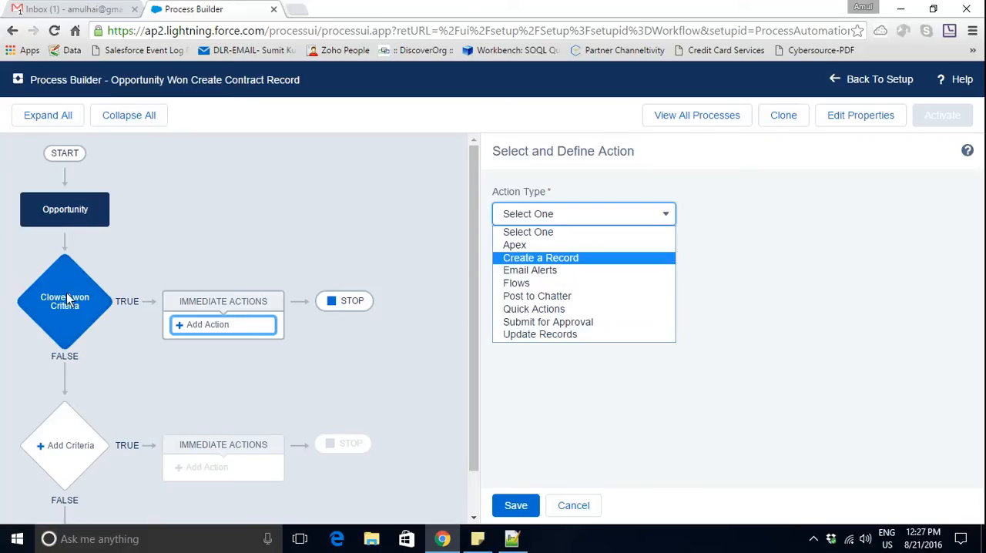
left_click(533, 259)
left_click(536, 279)
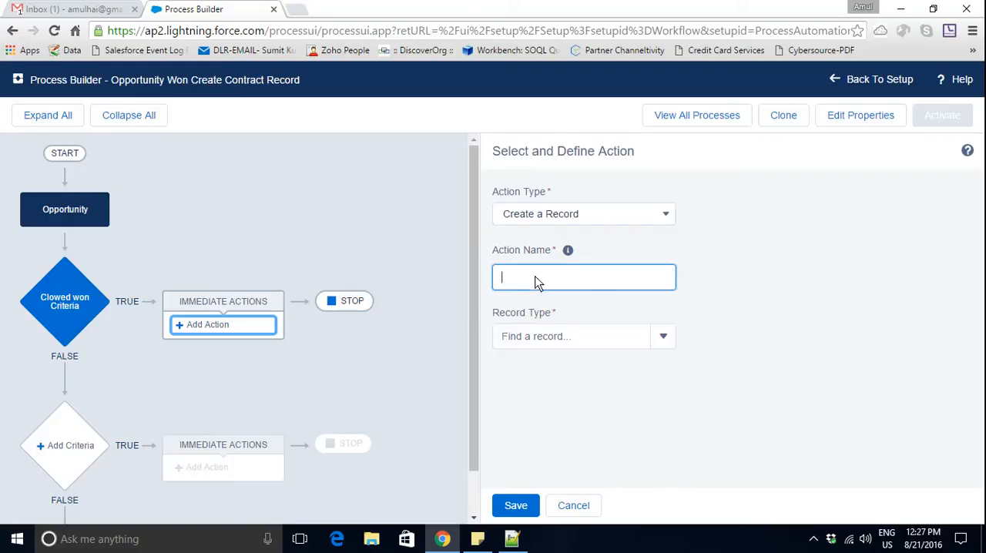
type("Create Contract")
type("Record")
- Set the record type that the action creates to Contract
left_click(618, 337)
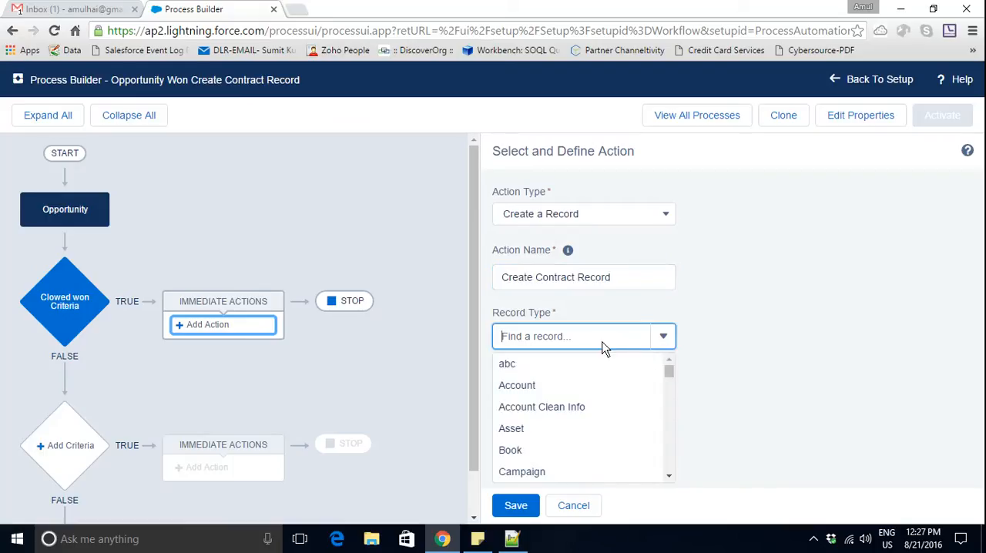
type("contra")
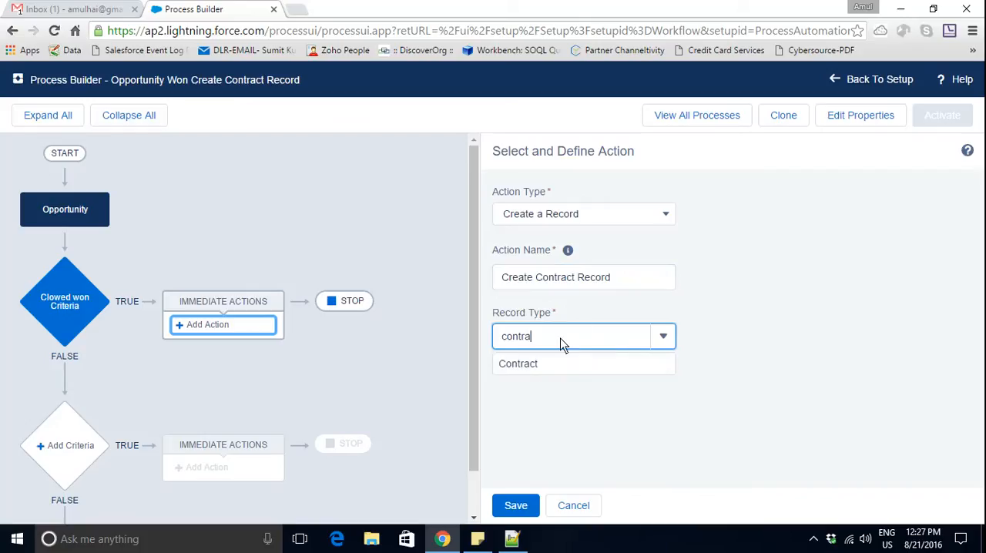
left_click(531, 364)
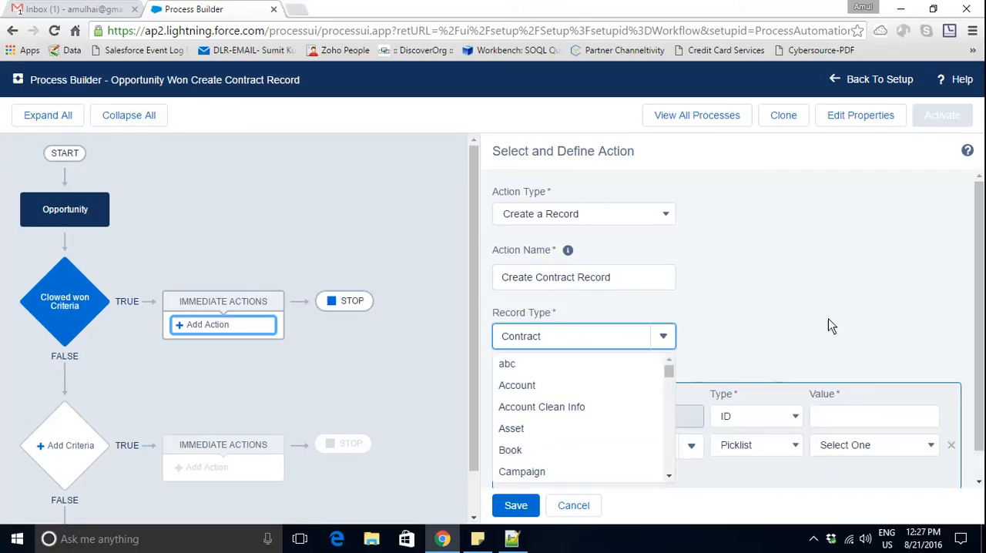
left_click(943, 304)
- Set the contract's Account ID as a reference to the Opportunity's own Account ID field
scroll(983, 316, "down", 1)
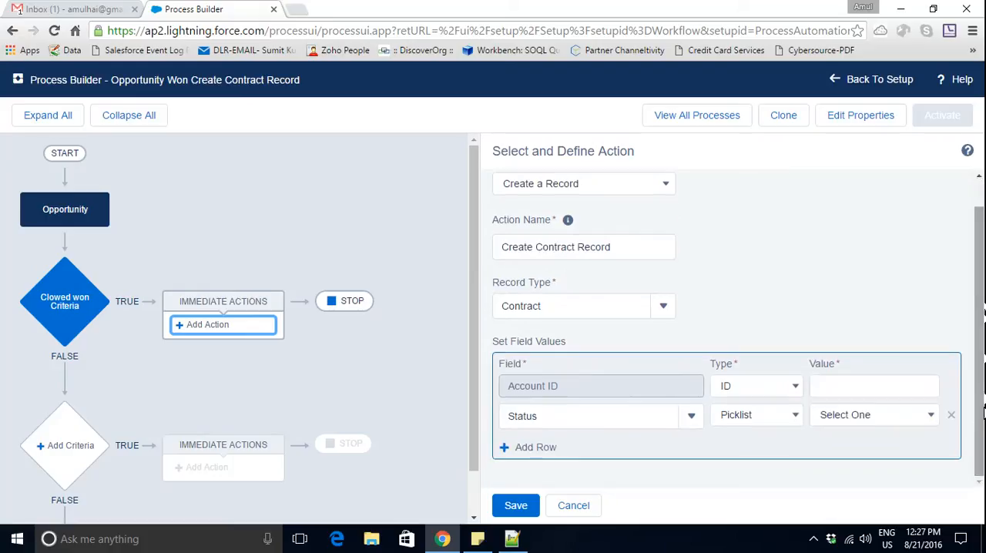
left_click(795, 392)
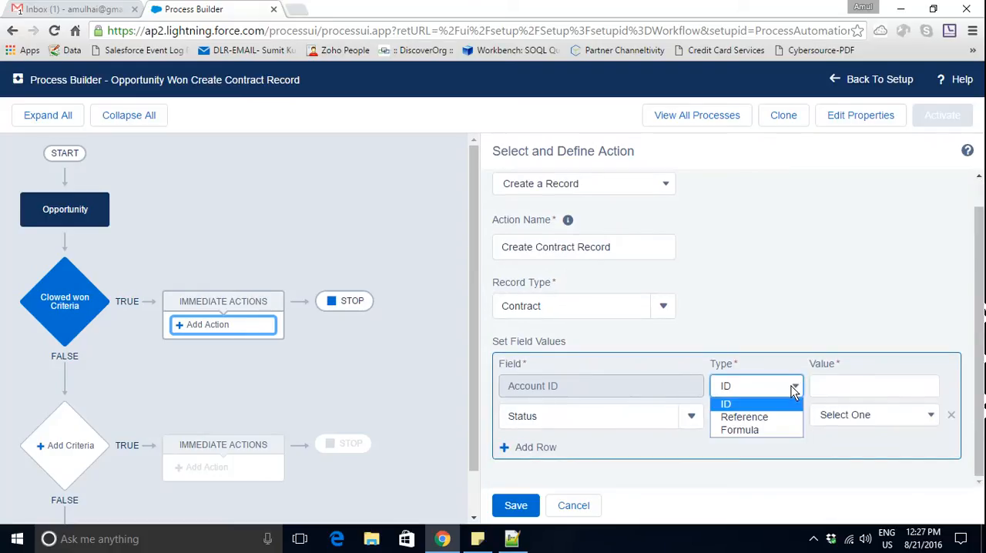
left_click(777, 415)
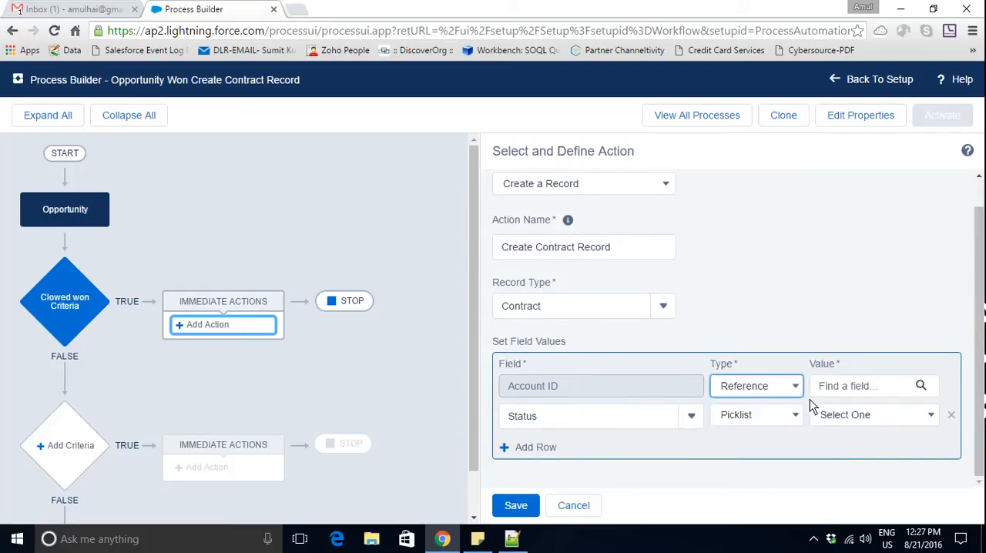
left_click(889, 388)
left_click(351, 225)
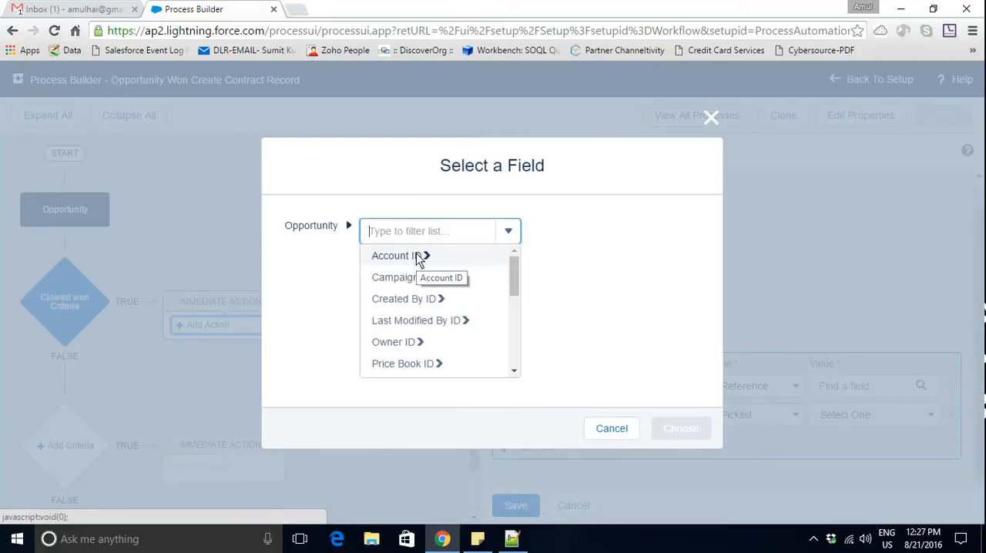
left_click_drag(516, 281, 517, 330)
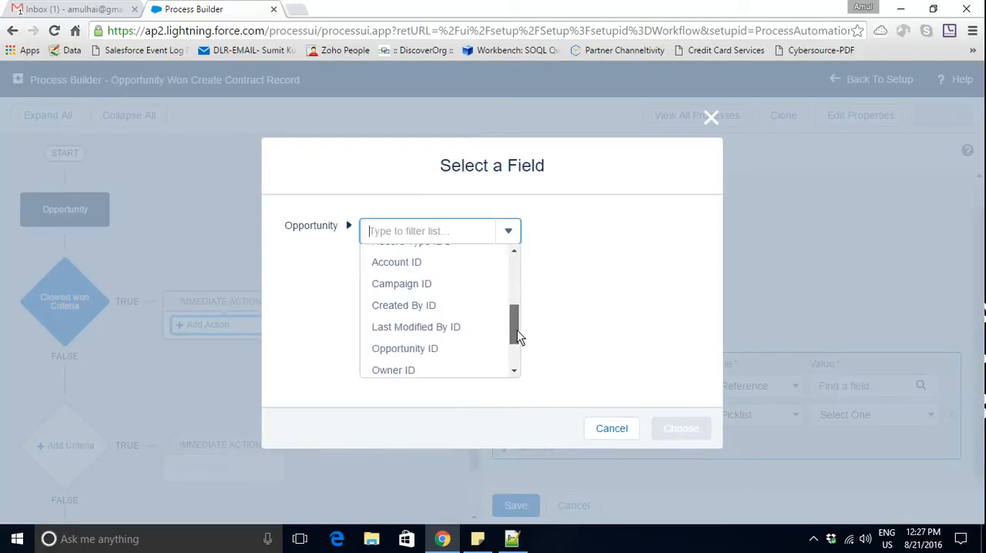
left_click(407, 262)
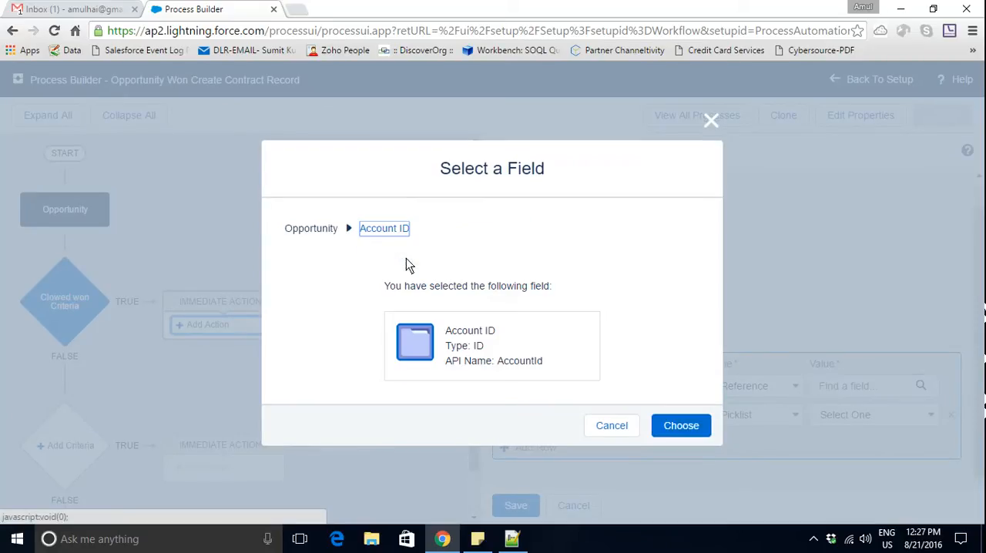
left_click(668, 429)
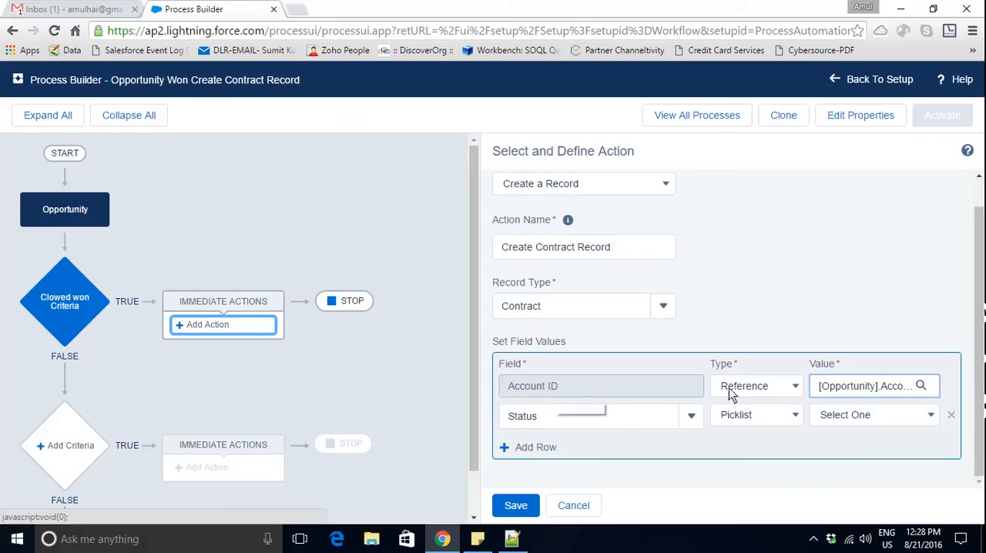
left_click(755, 387)
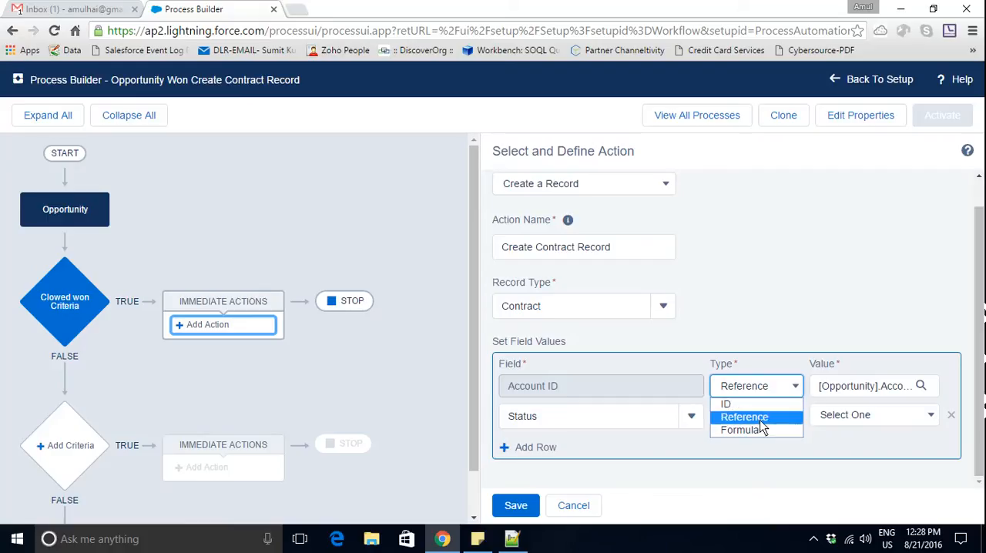
left_click(762, 419)
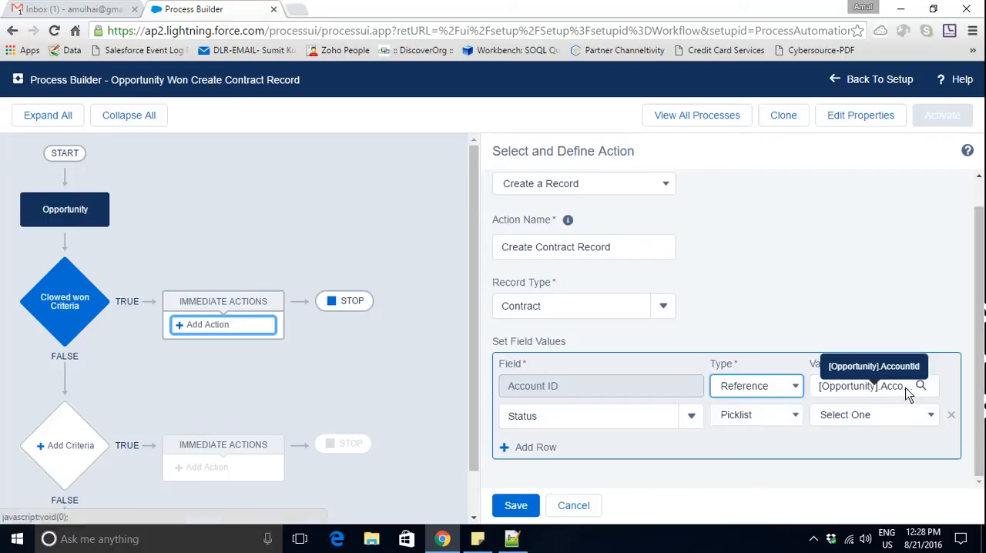
- Set the contract's Status to Draft and save the action
left_click(877, 413)
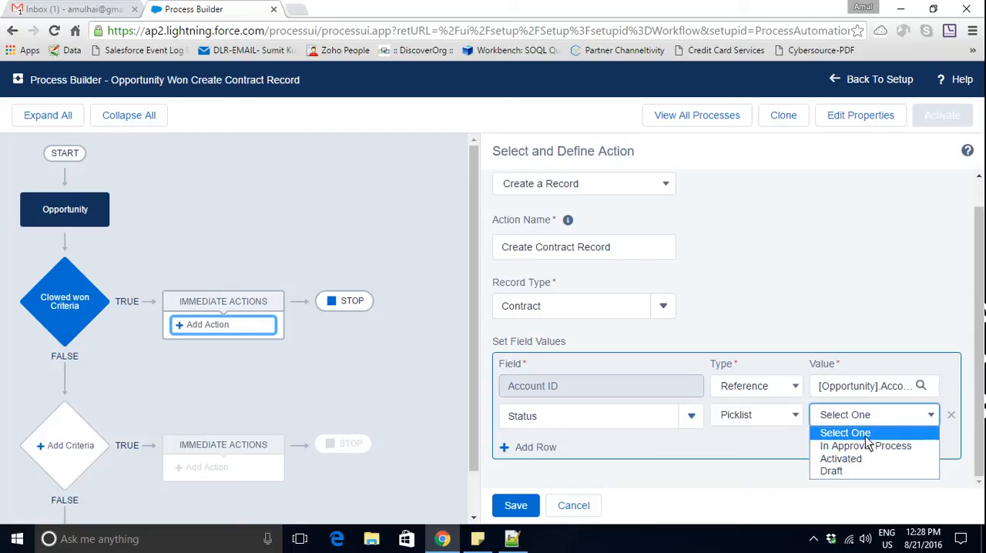
left_click(857, 470)
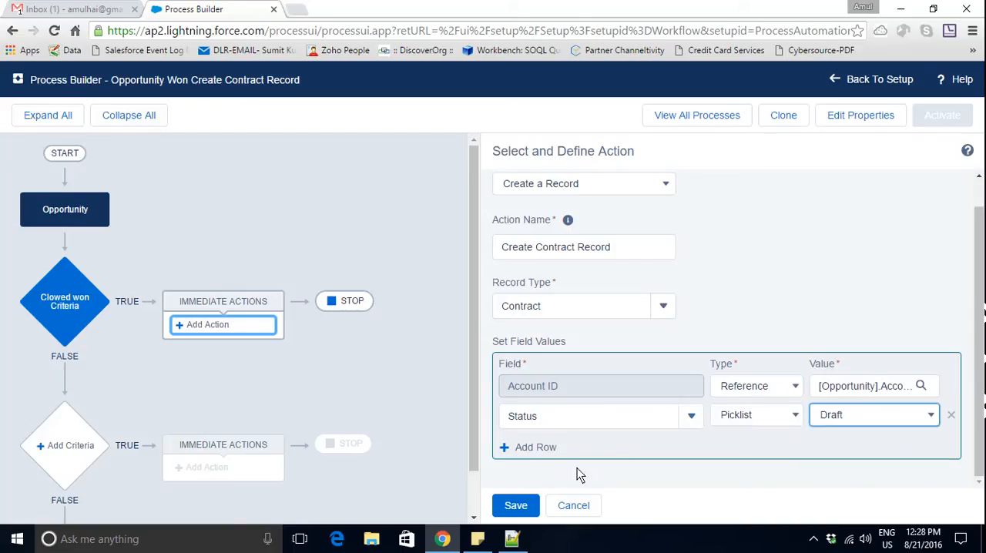
left_click(516, 505)
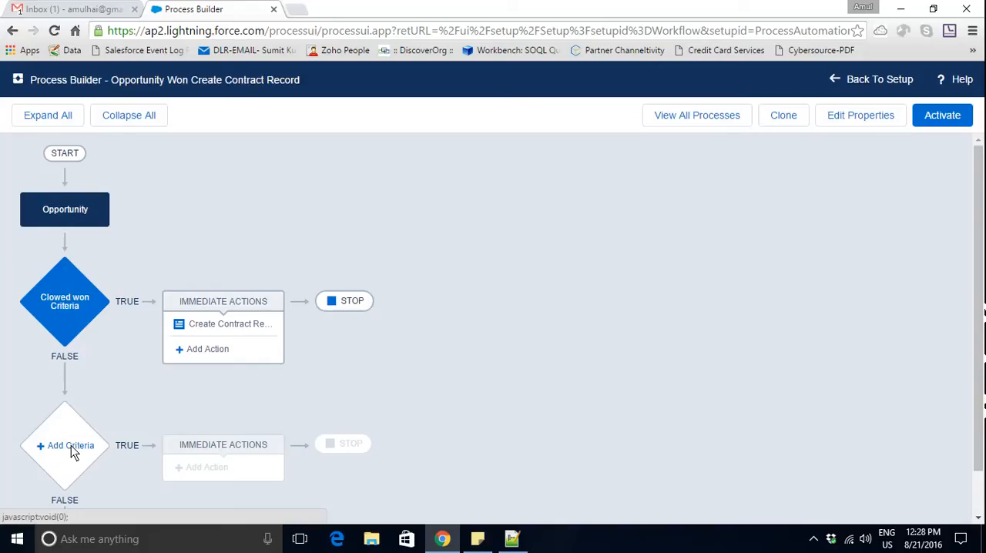
- Activate the "Opportunity Won Create Contract Record" process
left_click(948, 117)
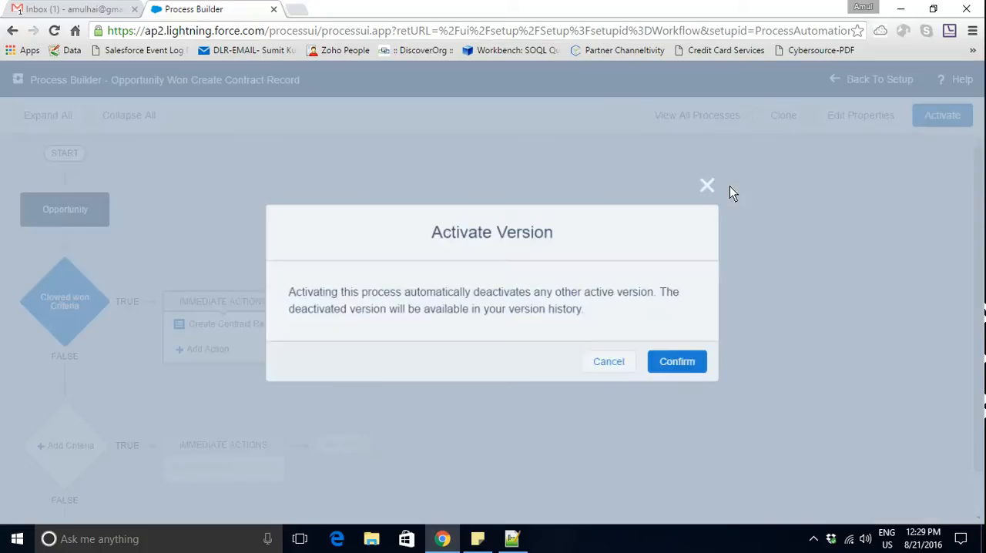
left_click(682, 366)
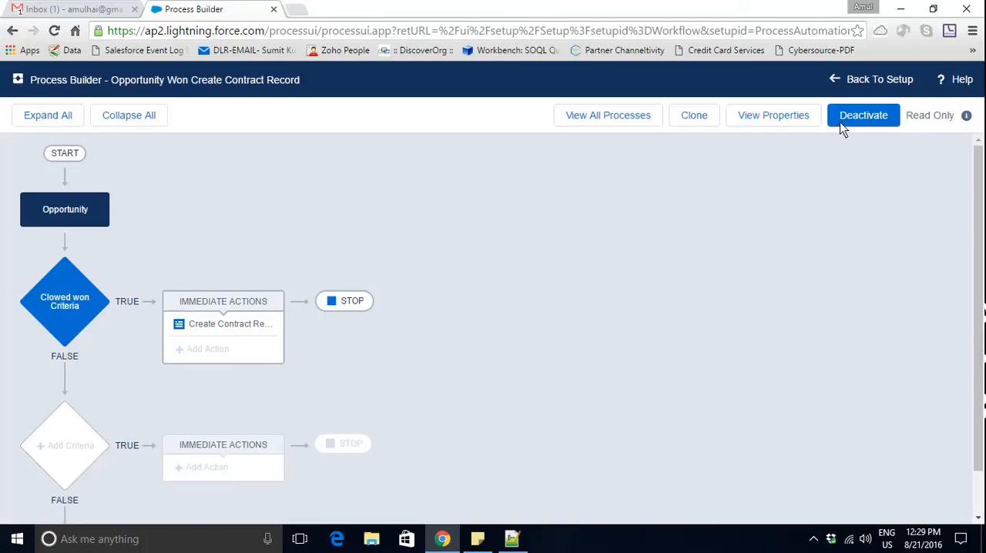
- Leave Process Builder and clone the "American Banking Corp.-Dell Laptop" opportunity using the NCNS record type
left_click(874, 81)
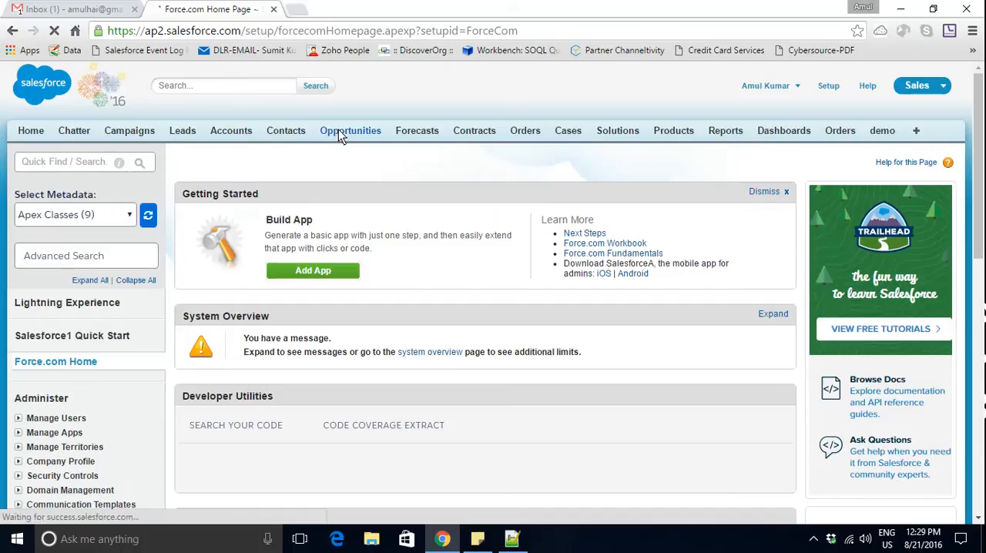
left_click(339, 131)
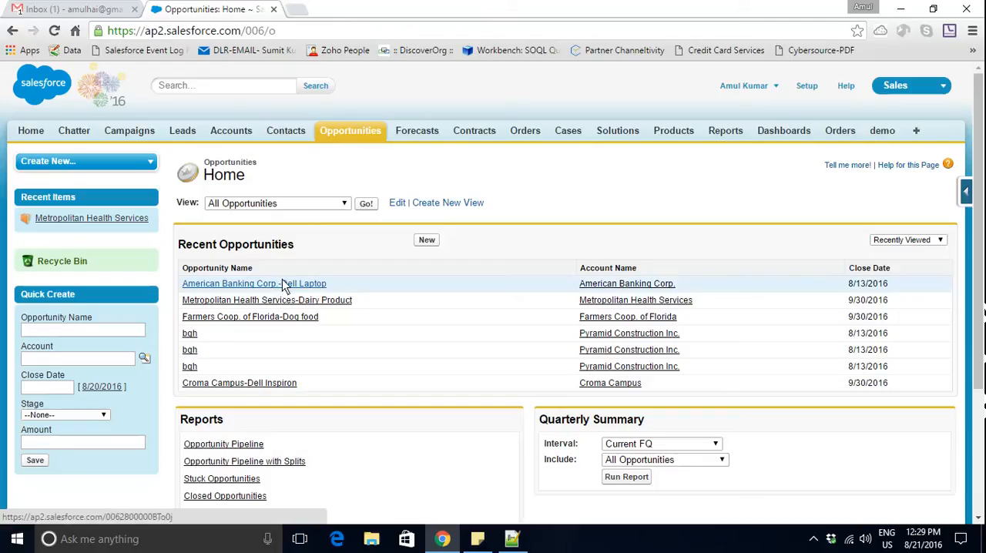
left_click(284, 284)
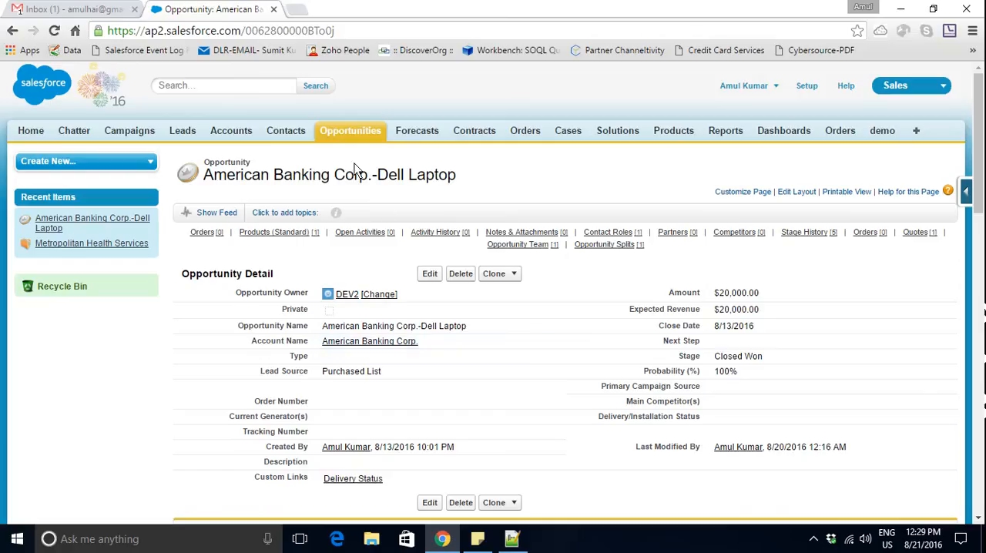
left_click(501, 281)
left_click(509, 290)
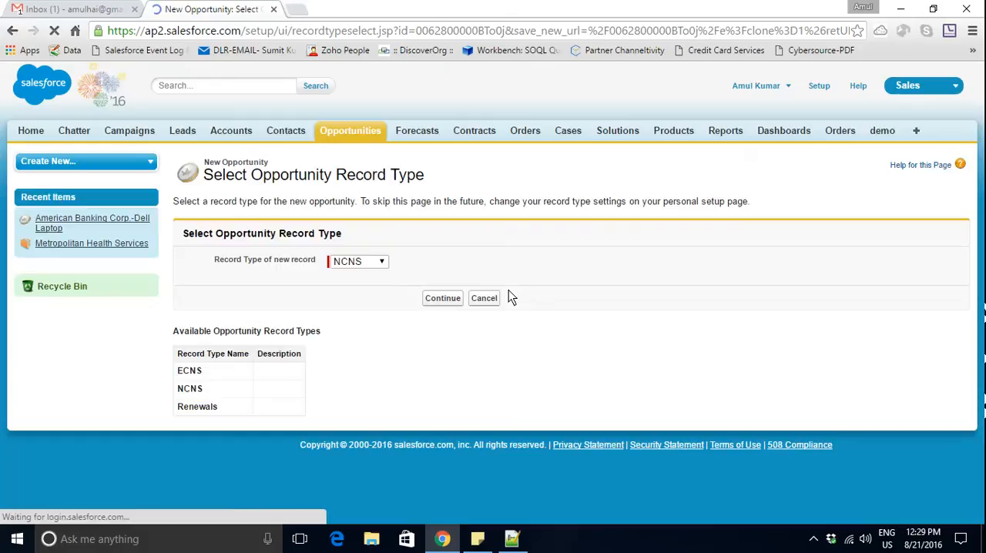
left_click(437, 300)
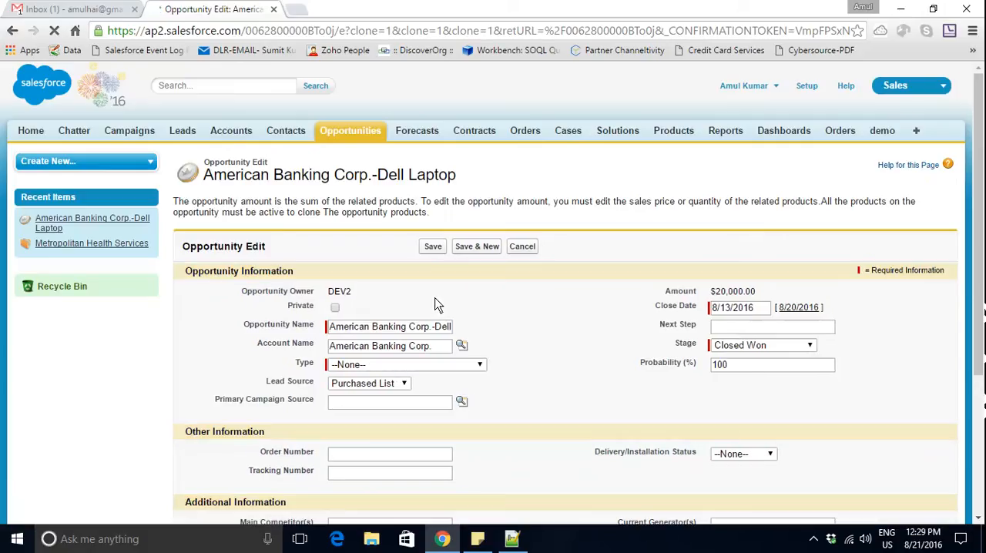
- Set the cloned opportunity's Stage to Qualification and Type to Existing Customer - Upgrade, and save it
left_click(734, 344)
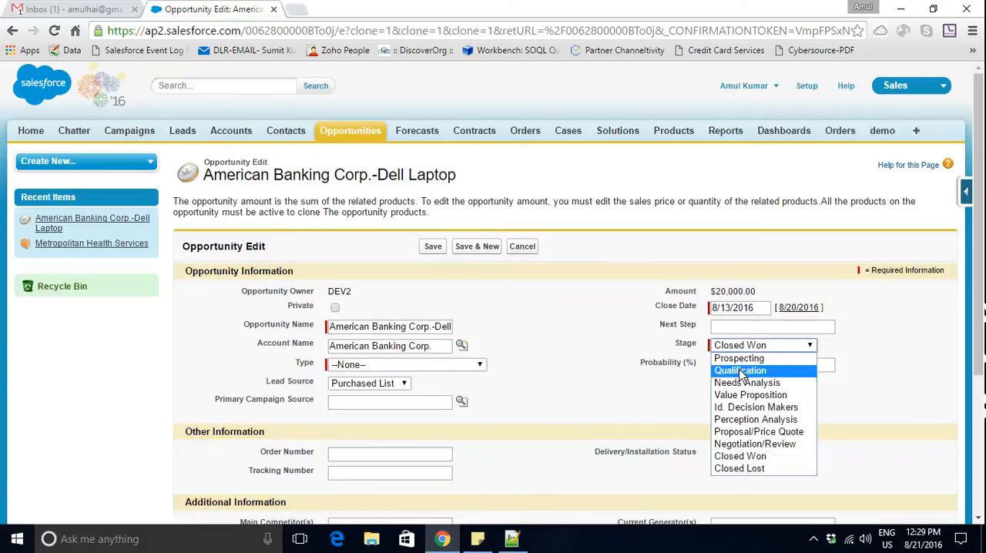
left_click(741, 372)
left_click(432, 248)
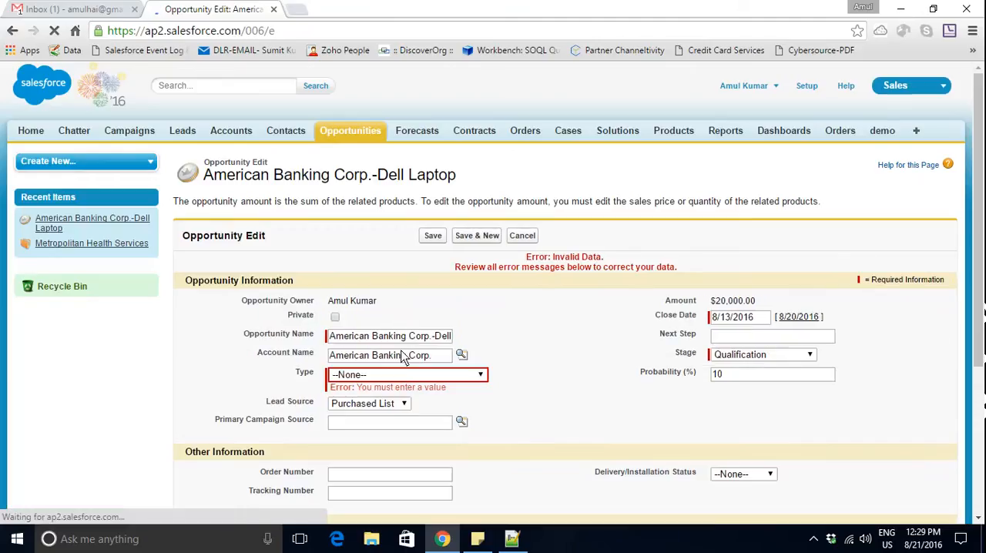
left_click(401, 376)
left_click(400, 401)
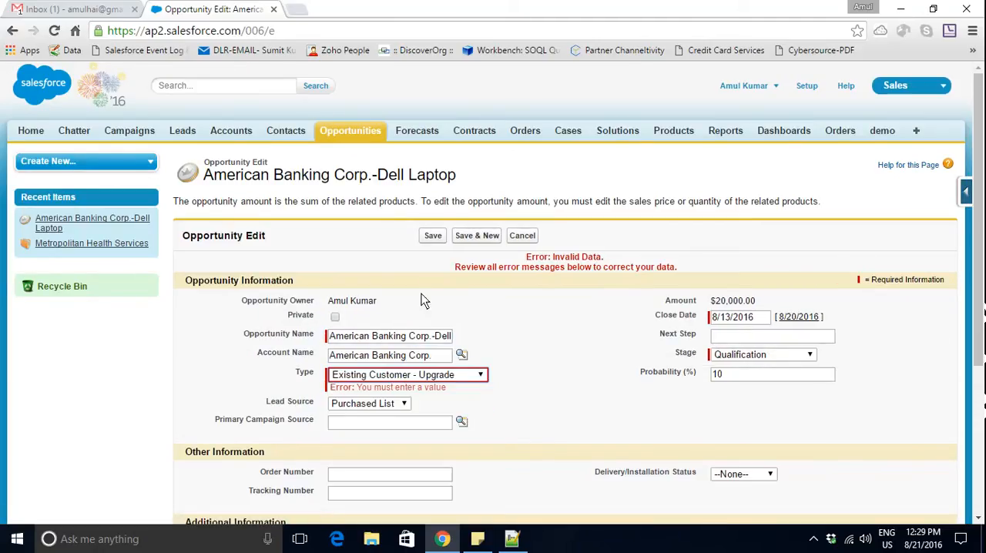
left_click(434, 236)
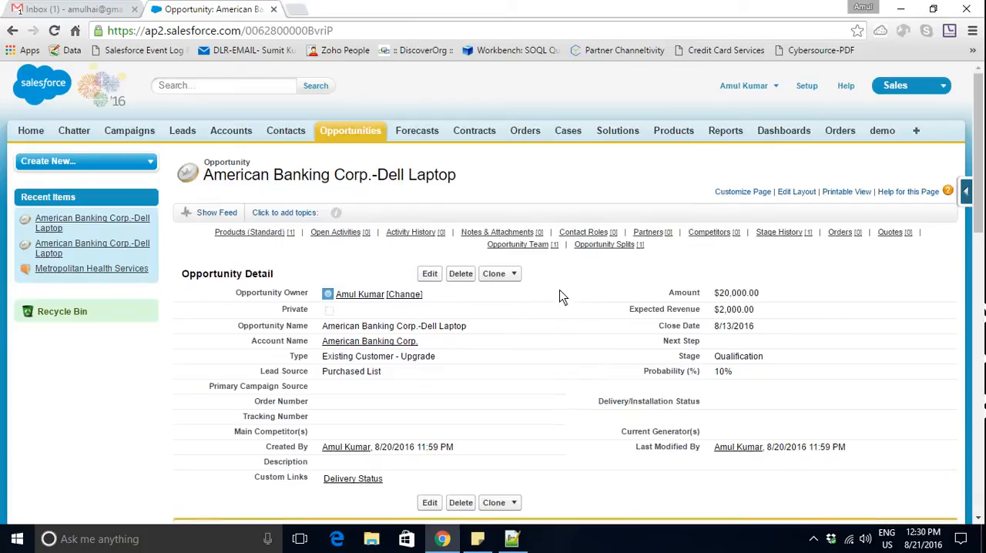
- Change the cloned opportunity's Stage to Closed Won with 100% probability and save the record
double_click(744, 363)
left_click(544, 193)
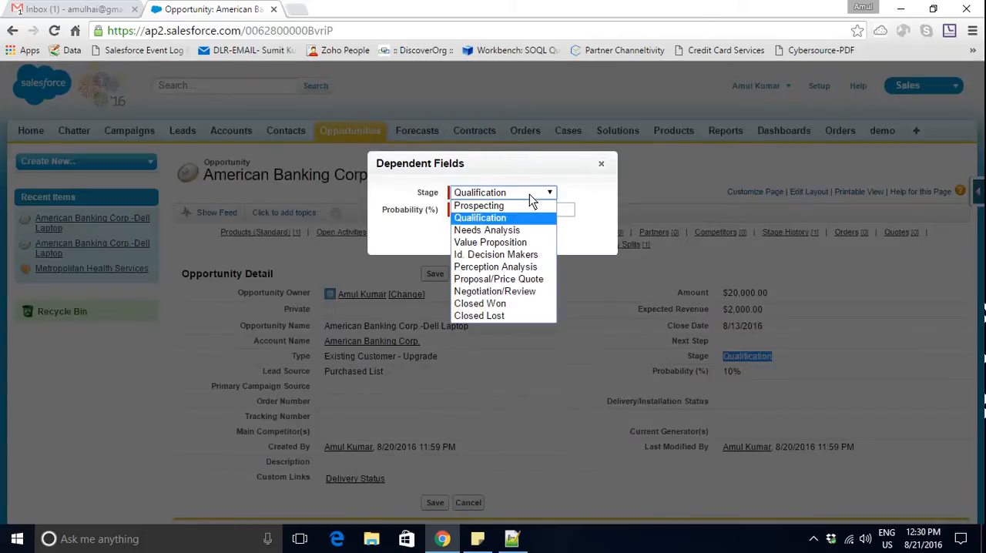
left_click(517, 304)
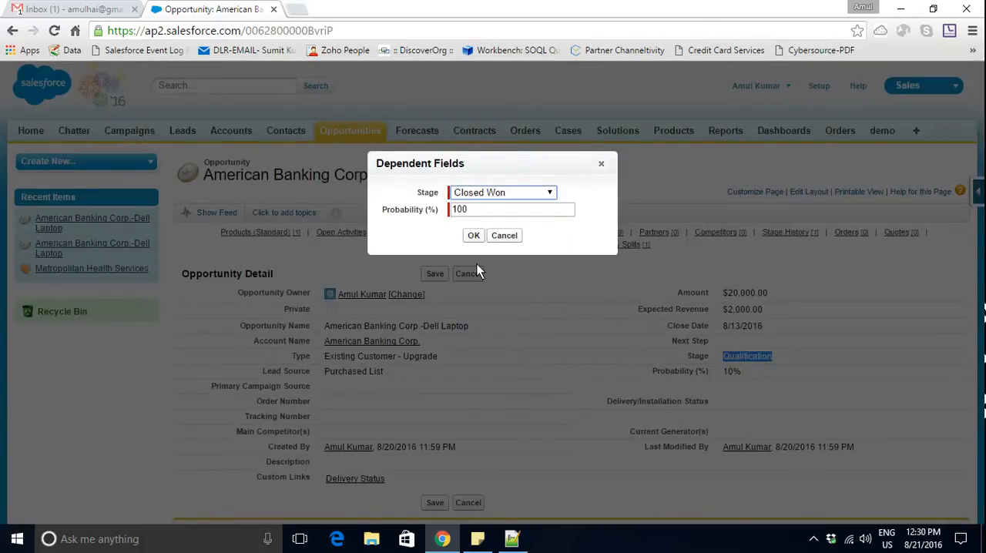
left_click(472, 236)
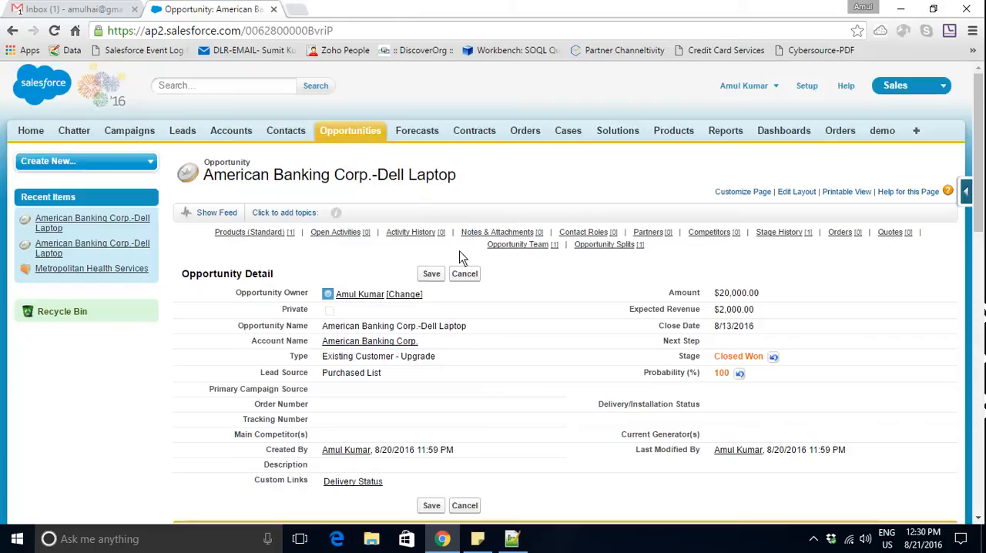
left_click(434, 275)
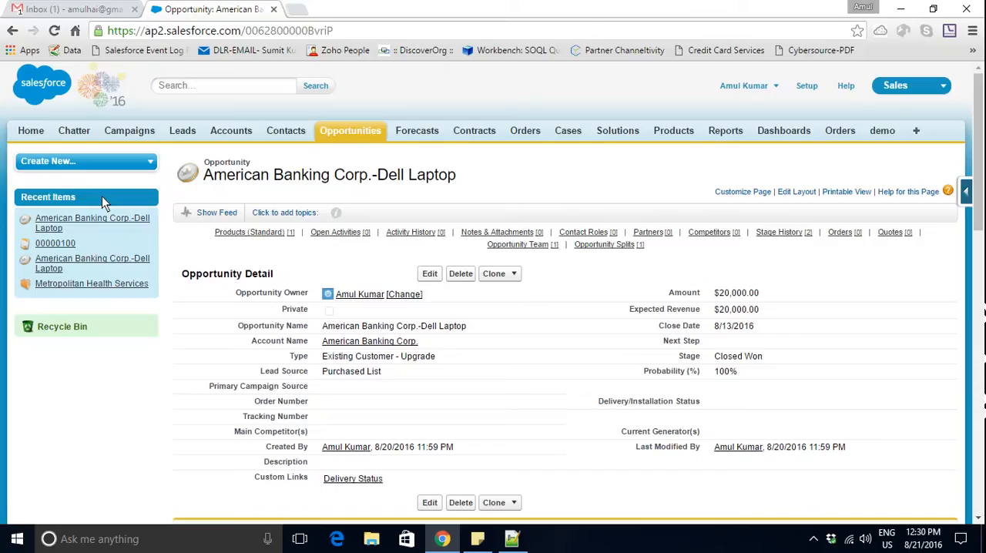
- Open the newly generated contract from the recent items and check its account and Status against the source opportunity in a separate tab
mouse_move(57, 248)
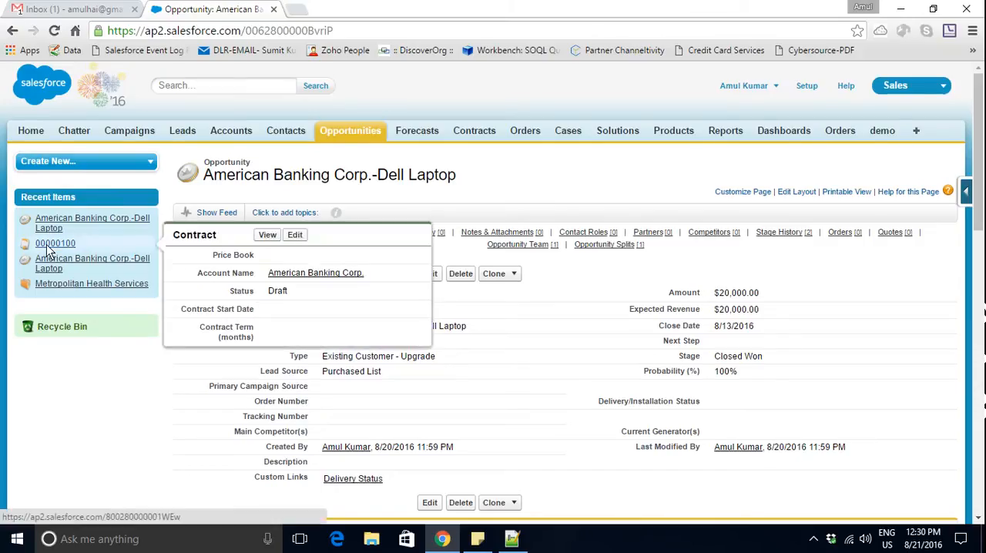
left_click(47, 245)
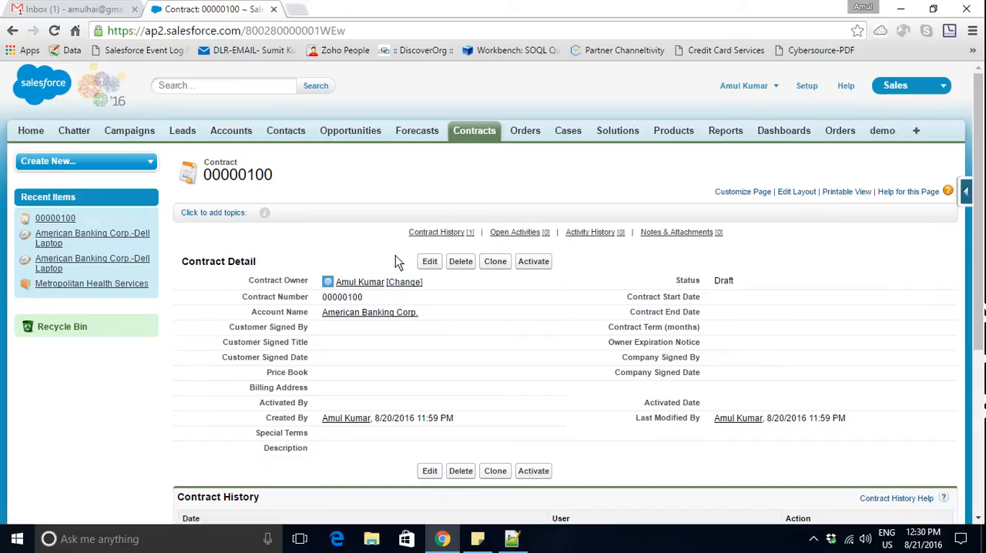
middle_click(113, 234)
left_click(330, 8)
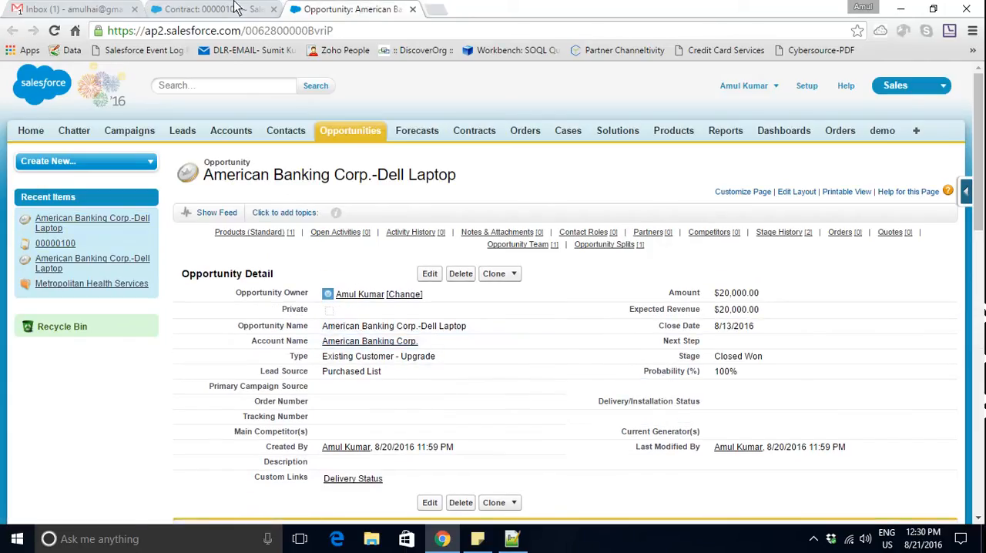
key("ctrl+shift+Tab")
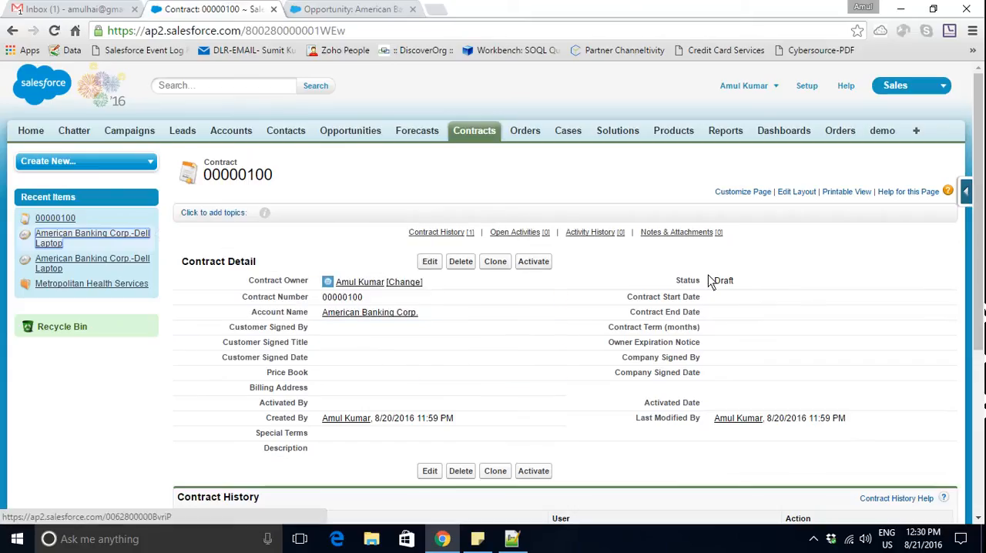
left_click_drag(774, 282, 702, 281)
- Dismiss all reminders in the activity reminder window
key("ctrl+n")
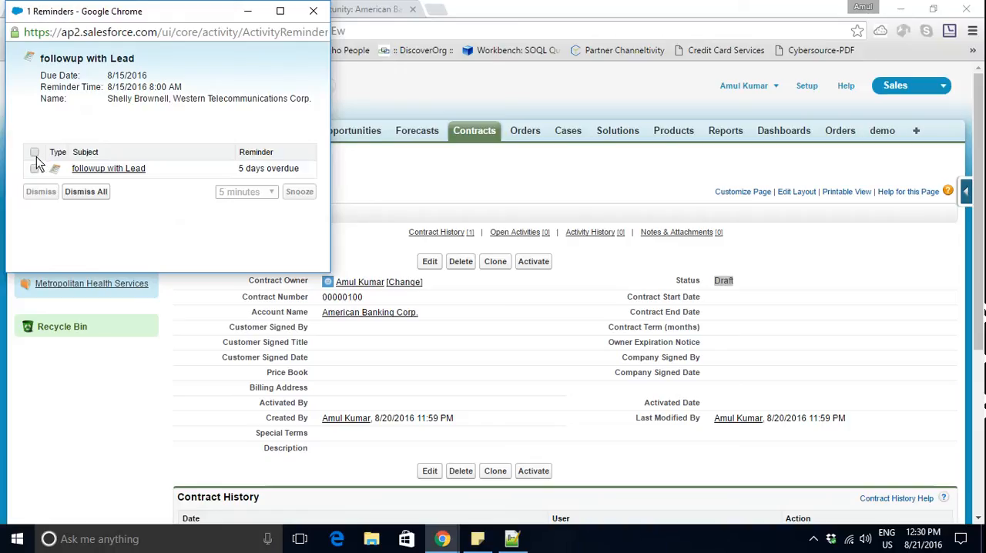
left_click(34, 153)
left_click(86, 192)
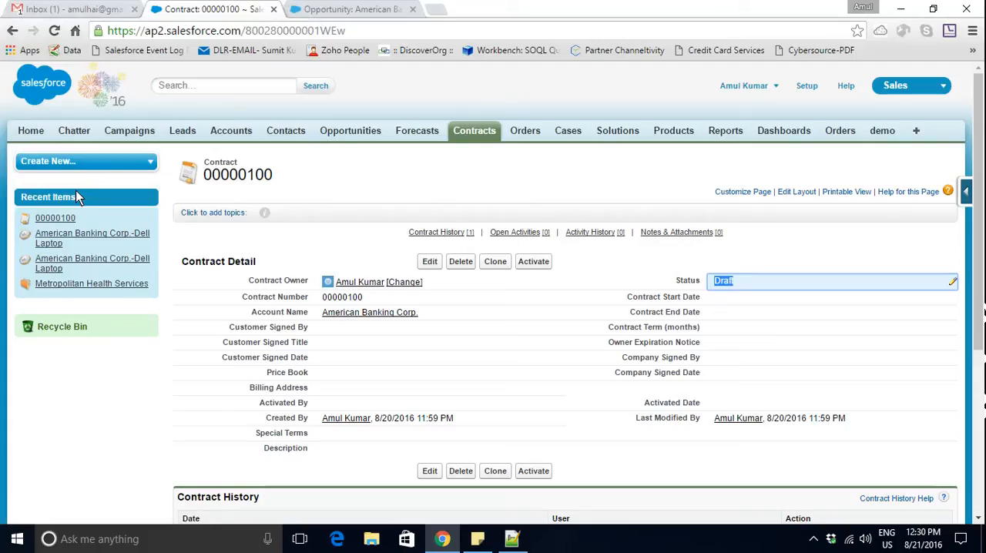
- Switch to the Notepad++ notes and start a second scenario below the first: "2. Whenever Account's Shipping address will be changed"
left_click(512, 539)
key("Return")
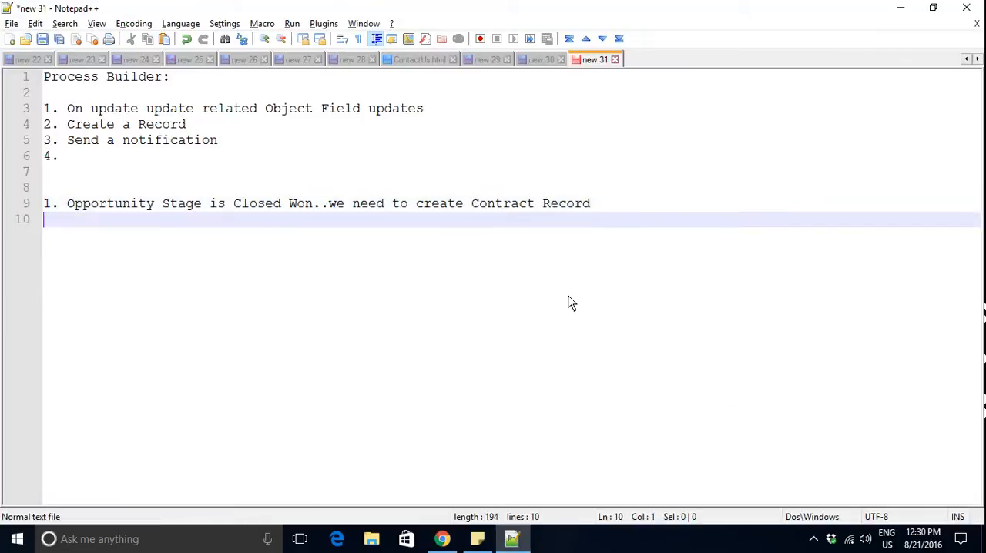
key("Return")
type("2. W")
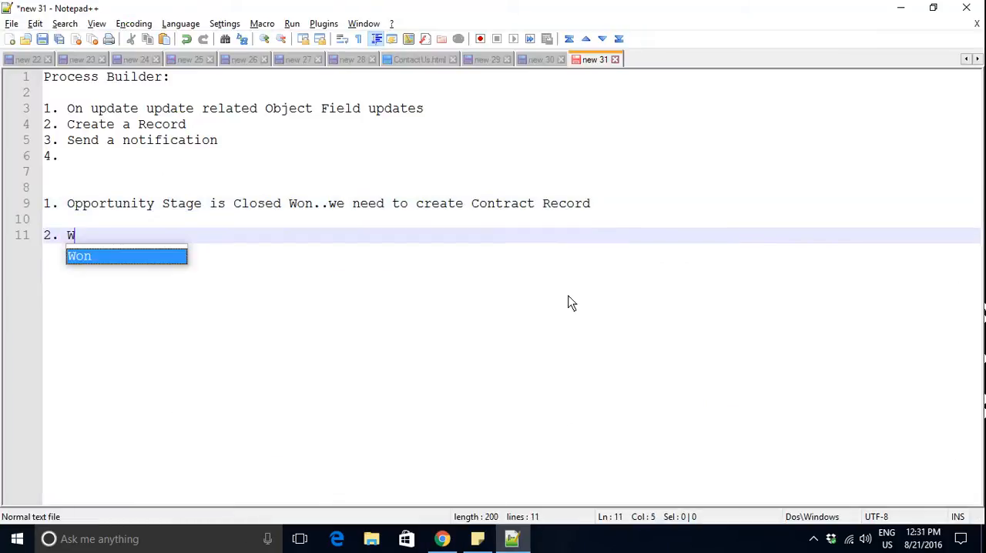
type("henever ")
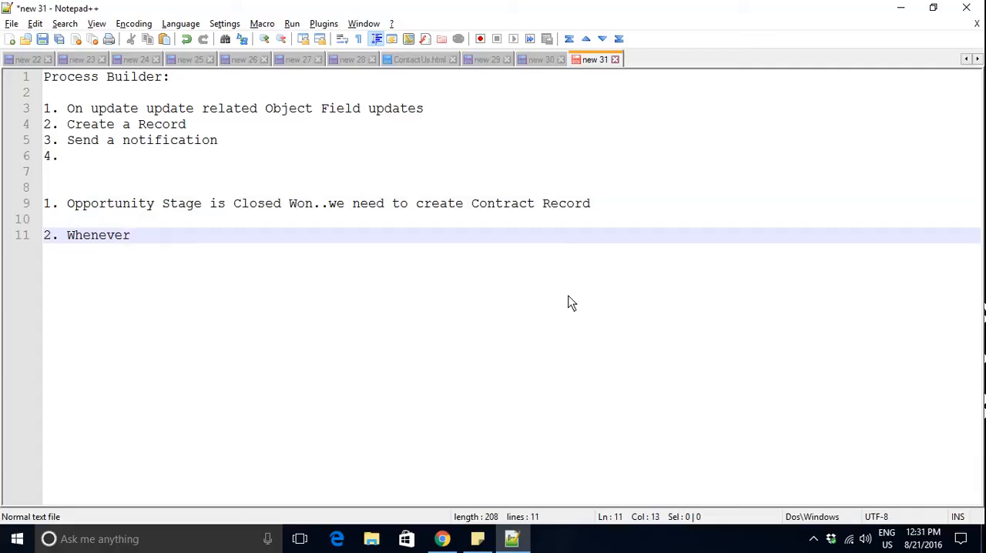
type("Shipping")
key("Left")
key("Left")
key("Left")
key("Left")
key("Left")
key("Left")
type("Account's")
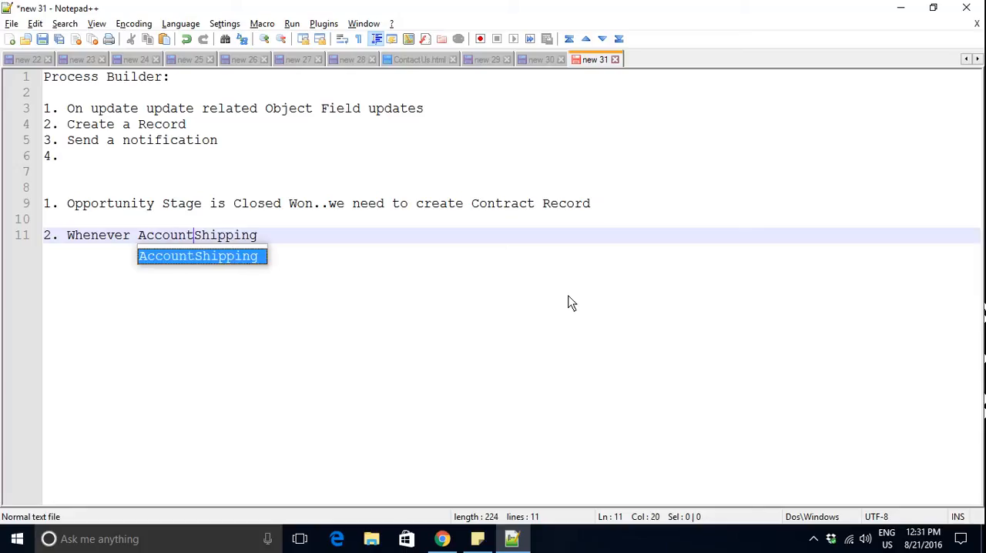
key("Right")
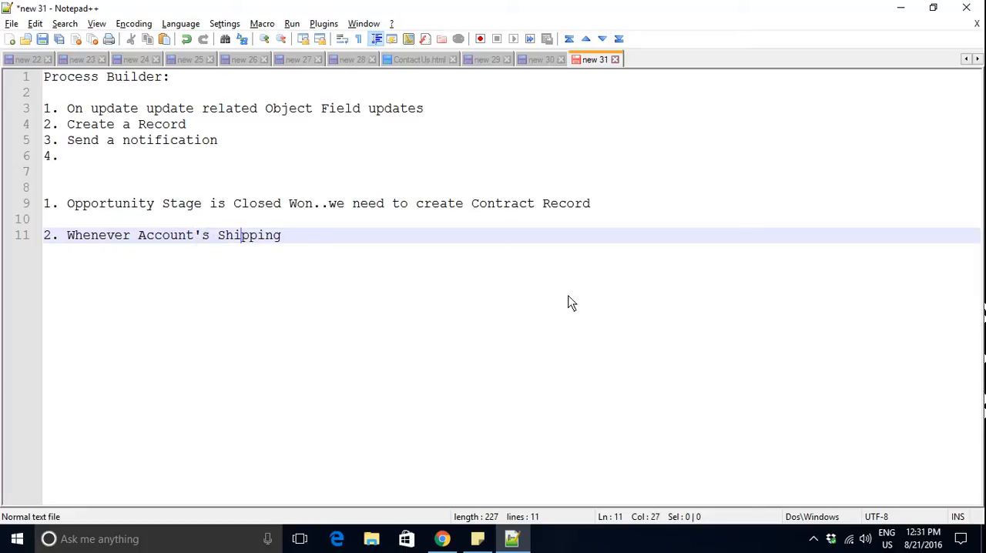
key("Right")
key("Right")
key("Right")
key("Right")
type("address will be c")
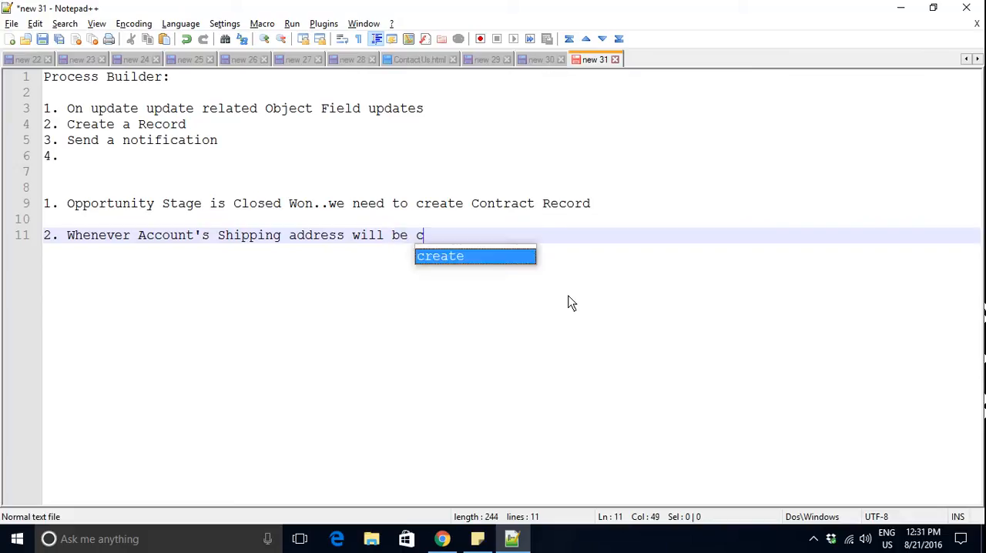
type("hanged need yd")
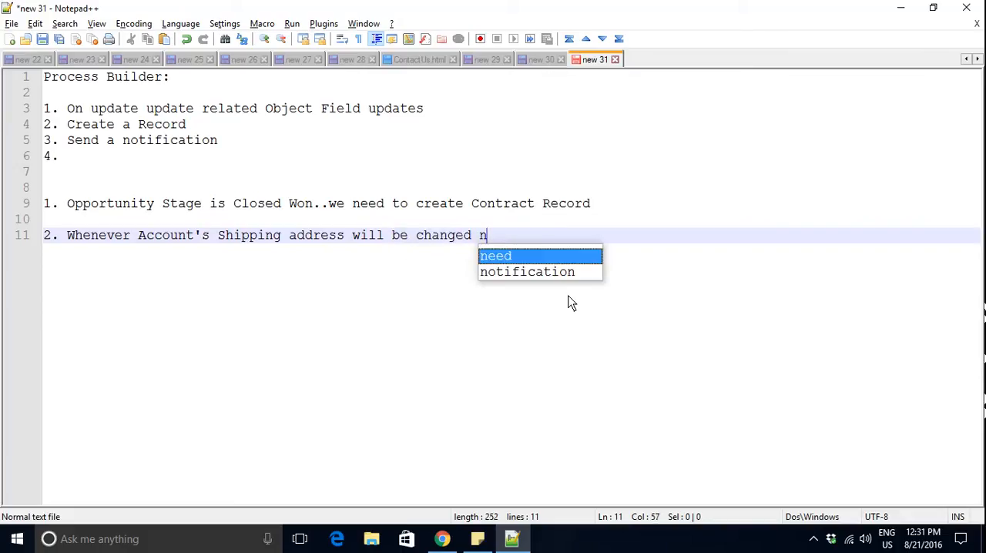
- Complete the second scenario with "need to update all the contact Mailing Address" and leave blank lines below it
key("BackSpace")
key("BackSpace")
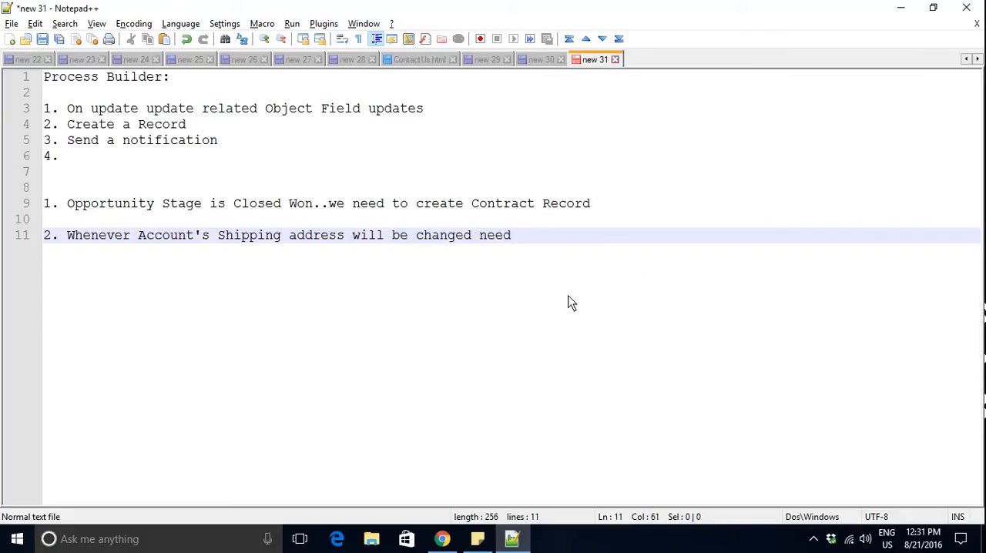
type("to update all the cona")
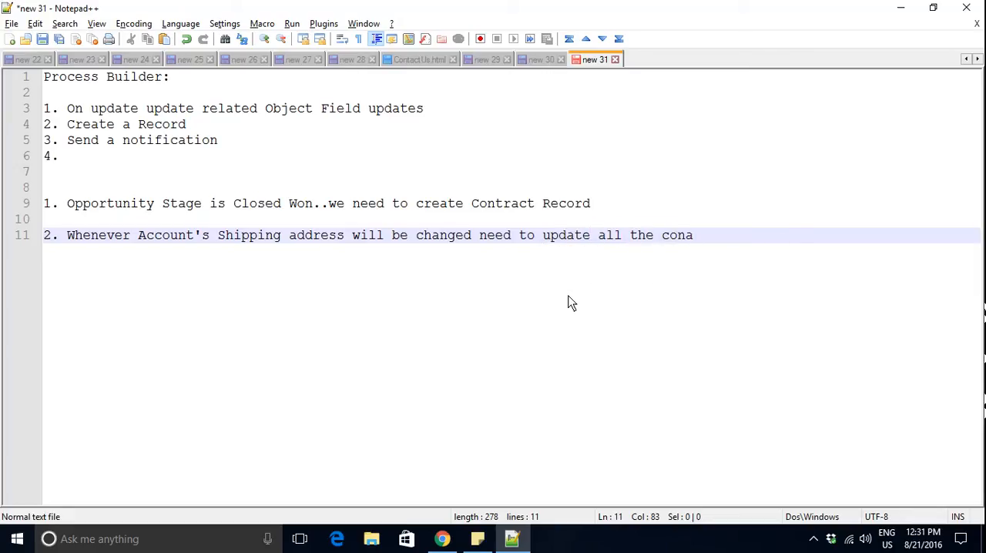
key("BackSpace")
type("tact Mailin")
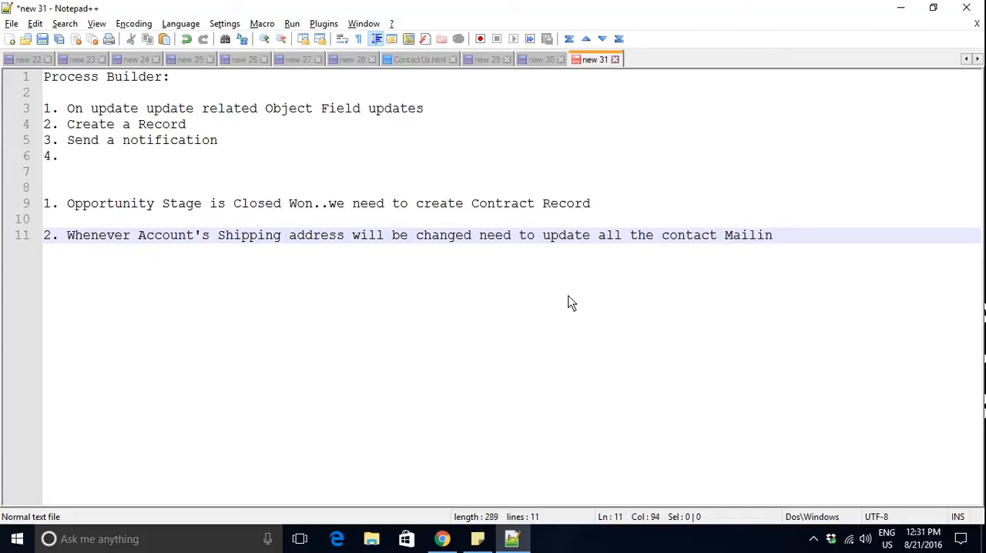
type("g Addres")
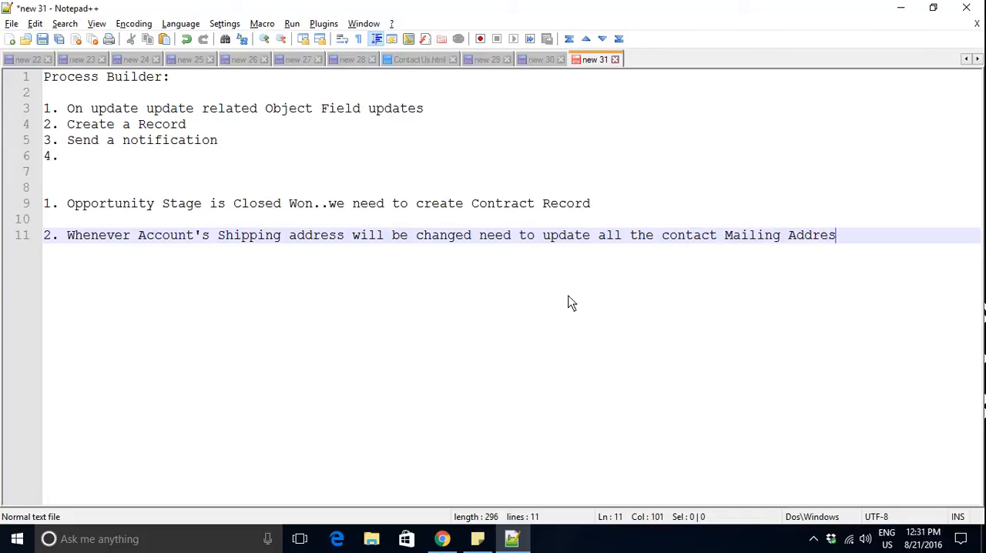
type("s")
key("Return")
key("Return")
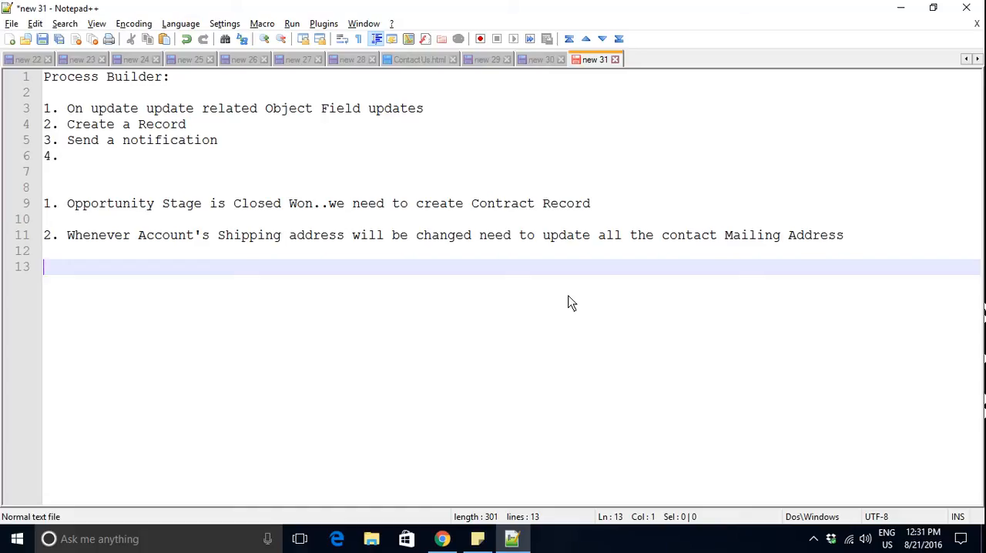
- Switch to Salesforce in Chrome and, starting from the opportunity page, search Setup for "proces" to open Process Builder
key("alt+Tab")
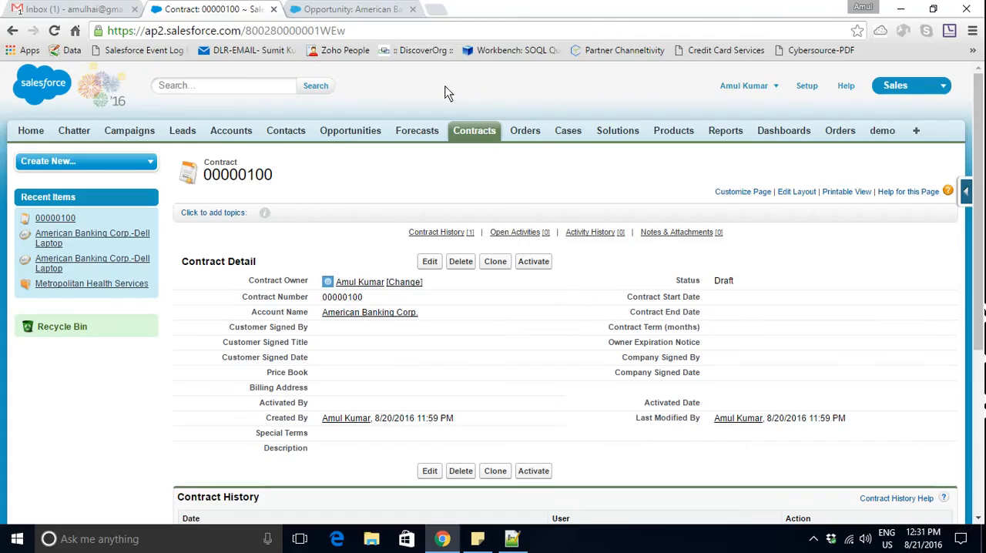
left_click(359, 10)
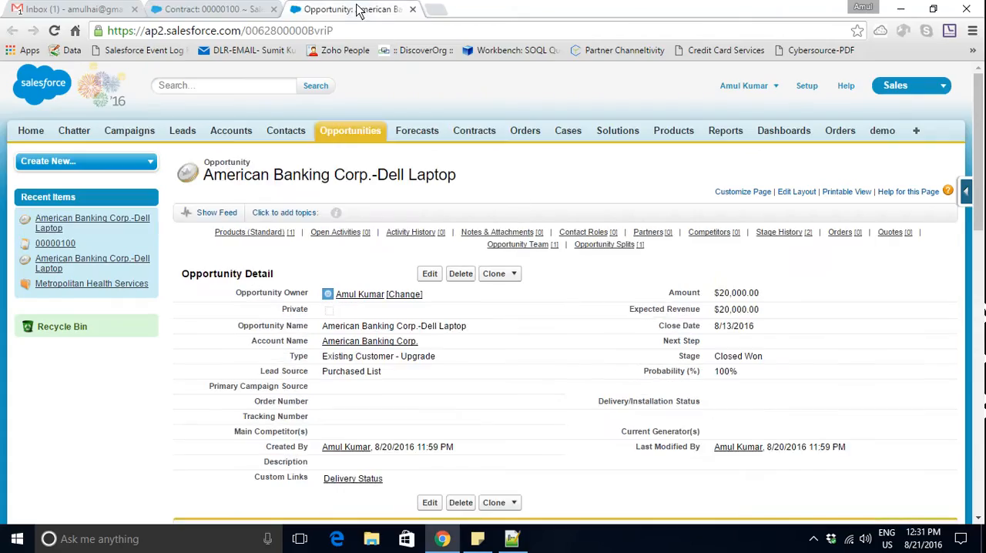
left_click(807, 86)
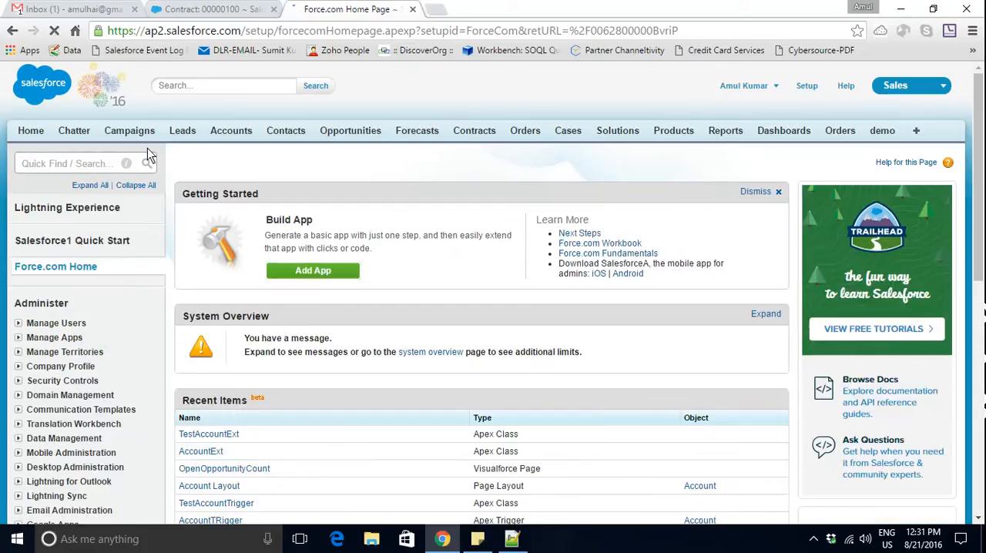
left_click(105, 165)
type("pro")
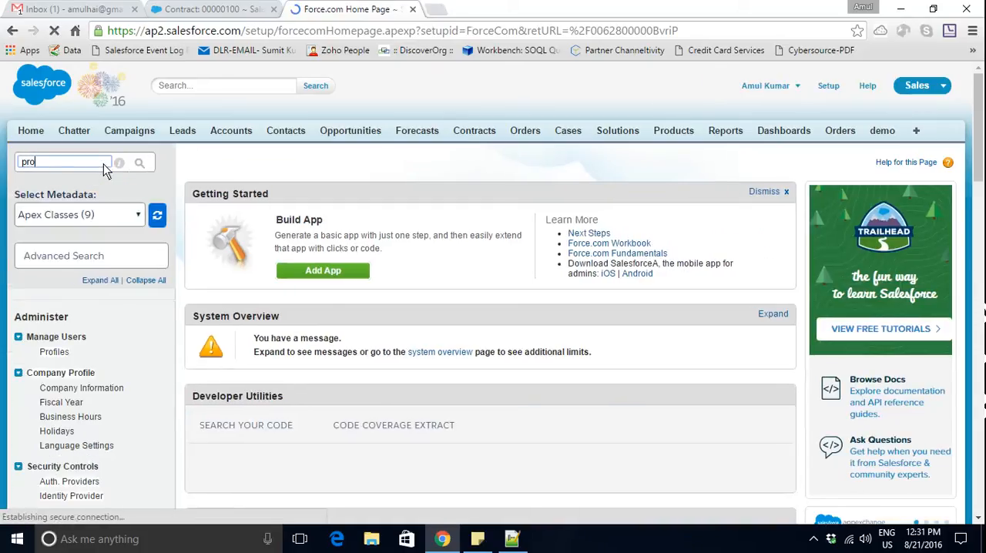
type("ces")
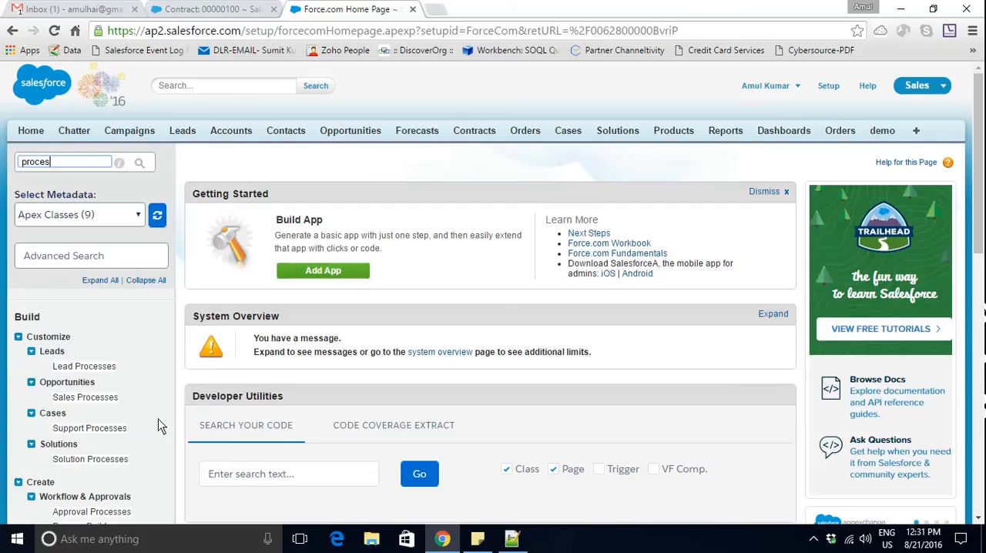
scroll(158, 420, "down", 1)
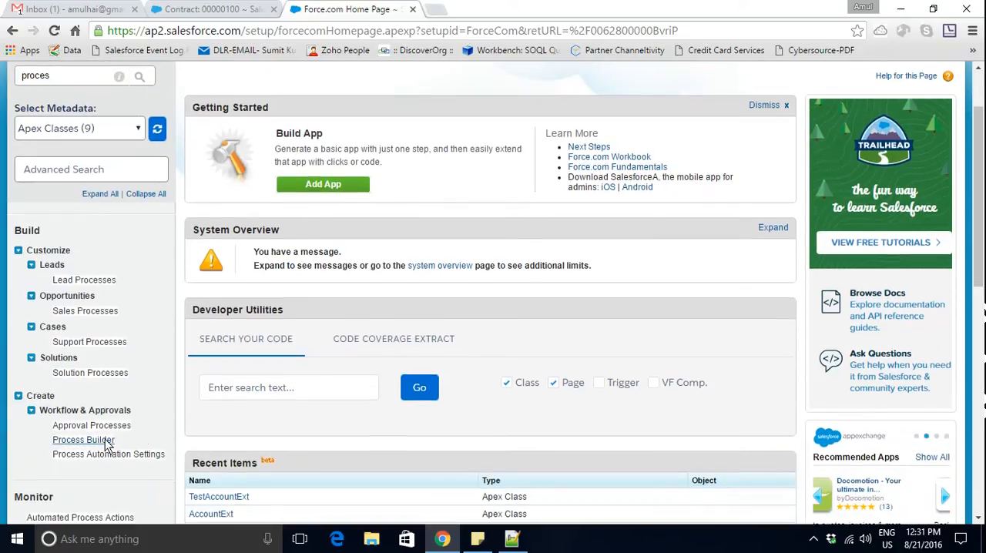
left_click(106, 442)
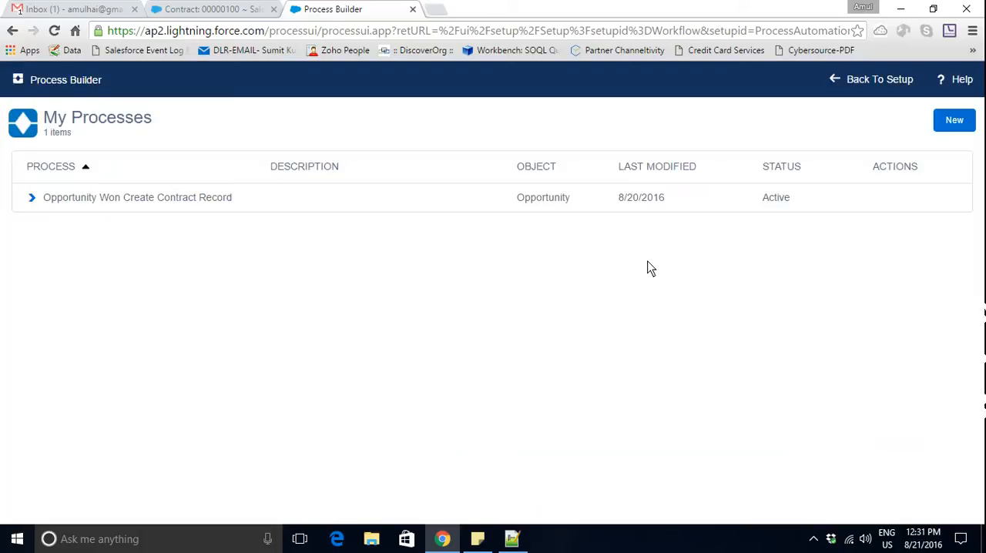
- Create and save a new process named "update mailing adress based on Account's shipping address", leaving the description empty
left_click(951, 129)
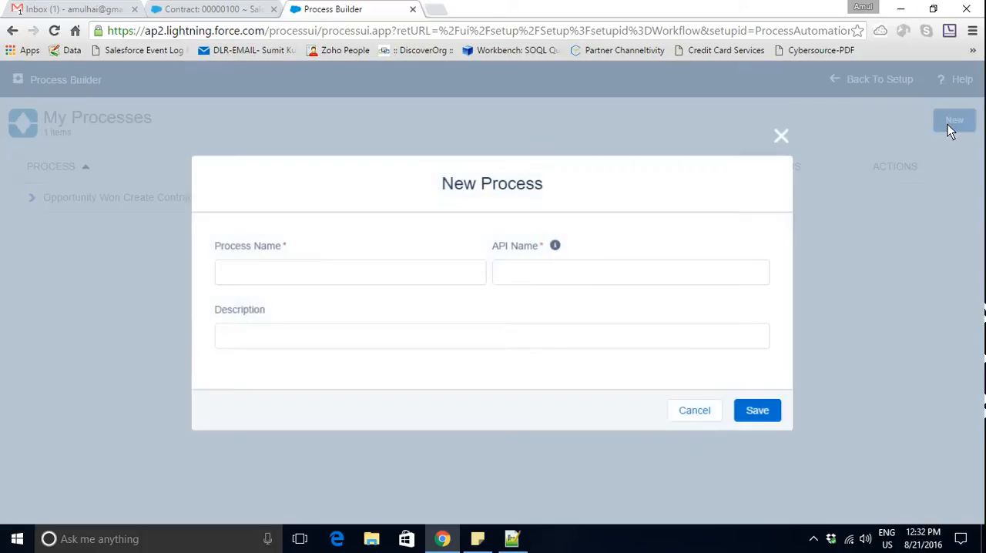
type("u")
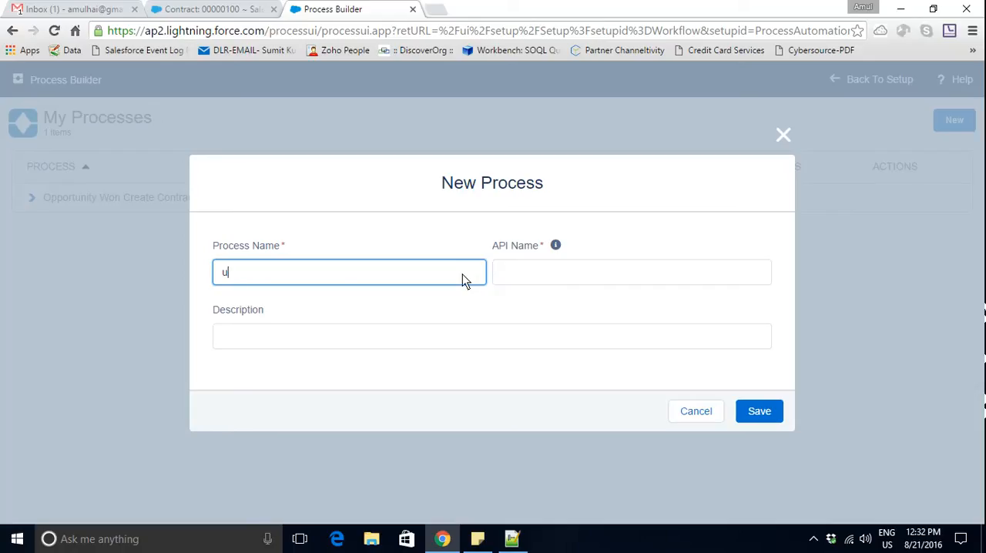
type("pdate mailing adress b")
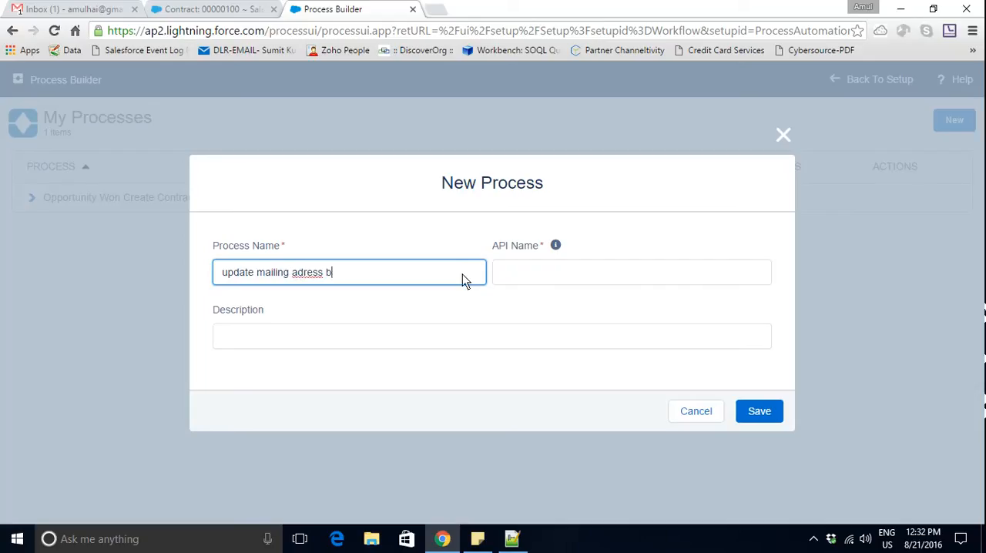
type("ased on Account;'s shipp")
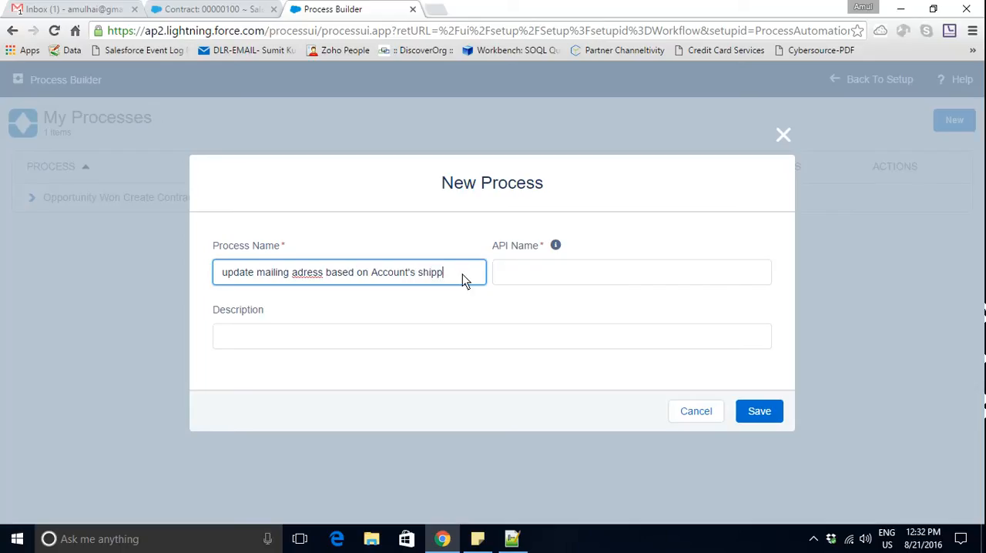
type("ing address")
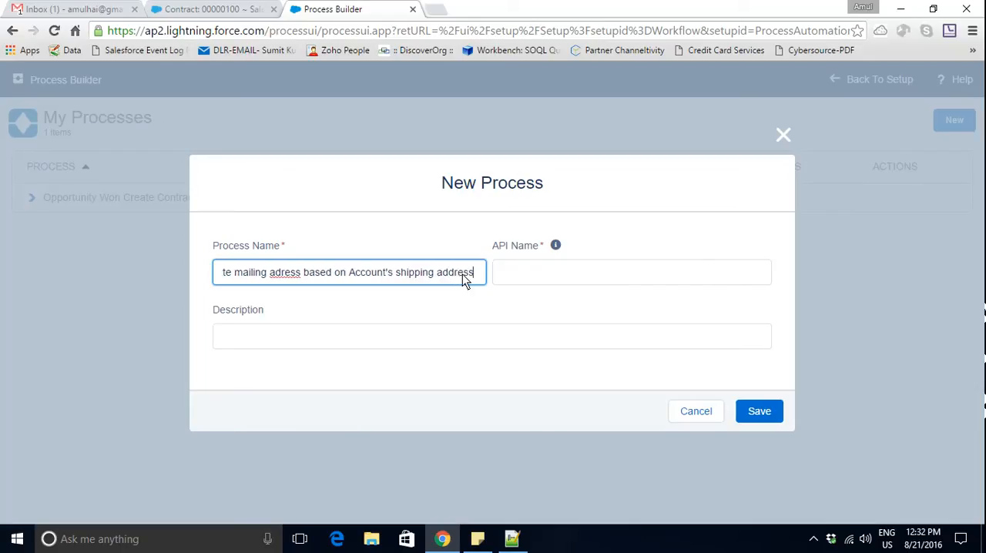
key("Tab")
left_click(521, 336)
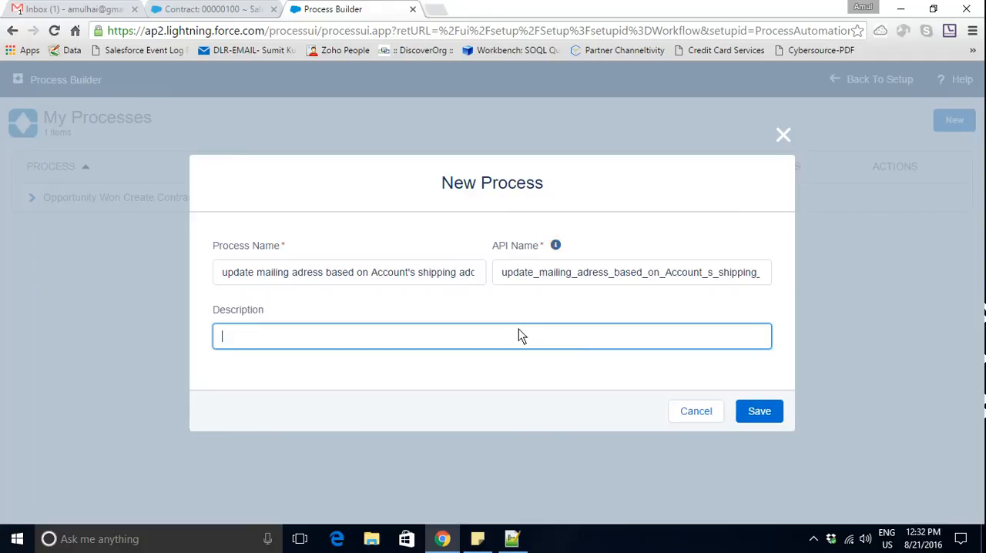
left_click(760, 413)
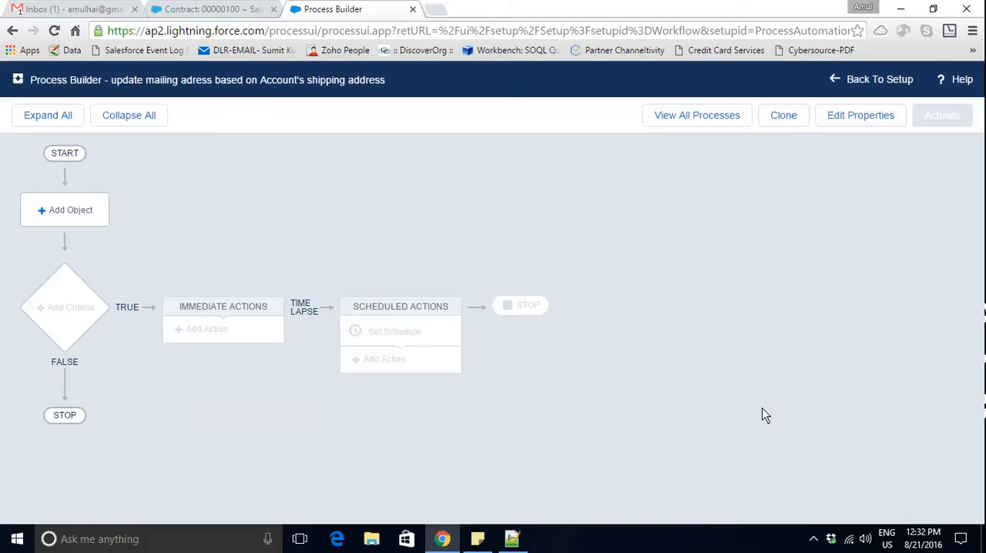
- Set the process object to Account, starting when a record is created or edited, and save it
left_click(56, 214)
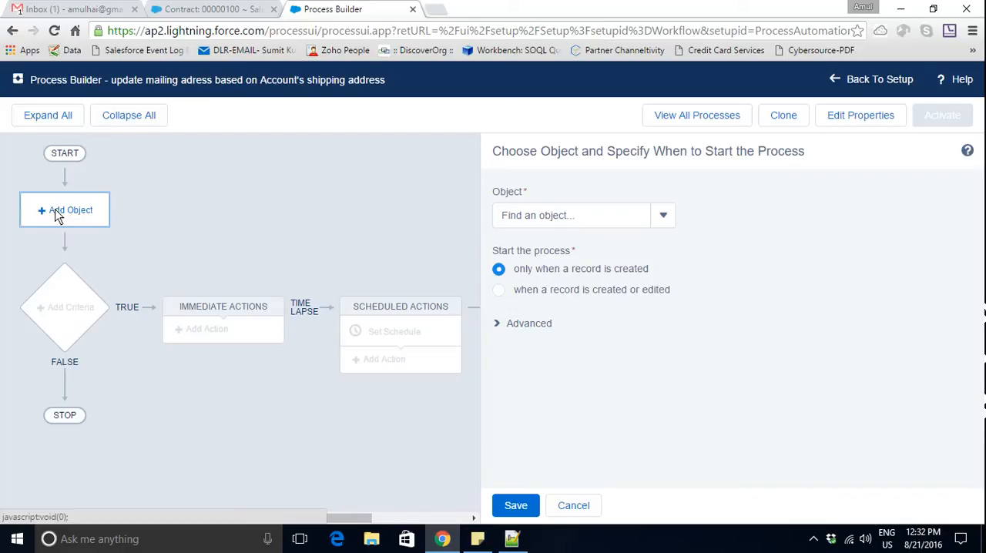
left_click(57, 215)
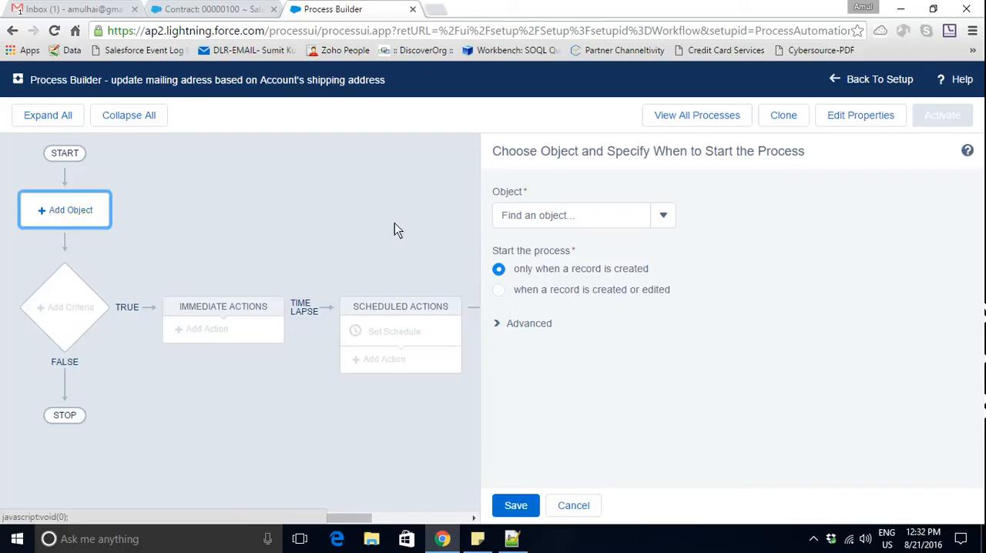
left_click(628, 223)
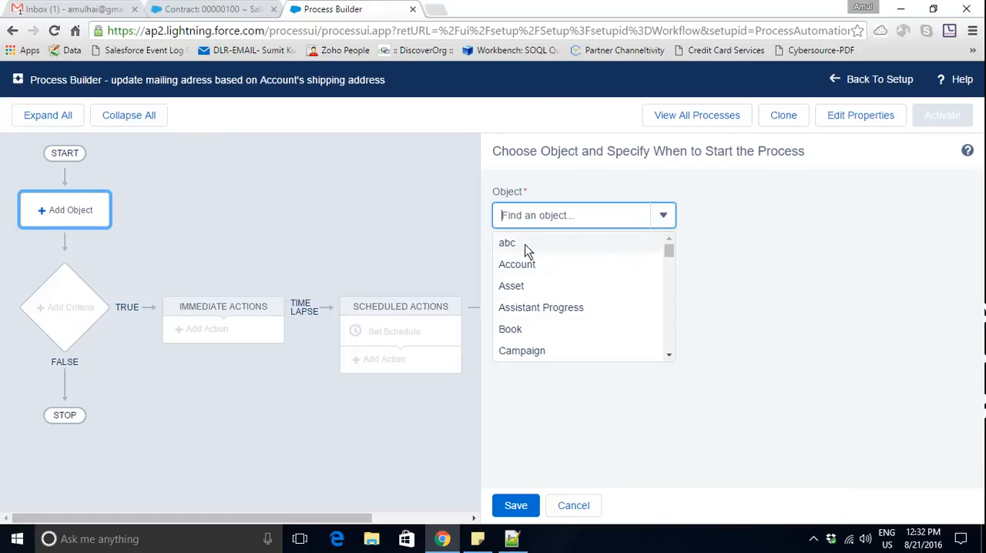
left_click(527, 266)
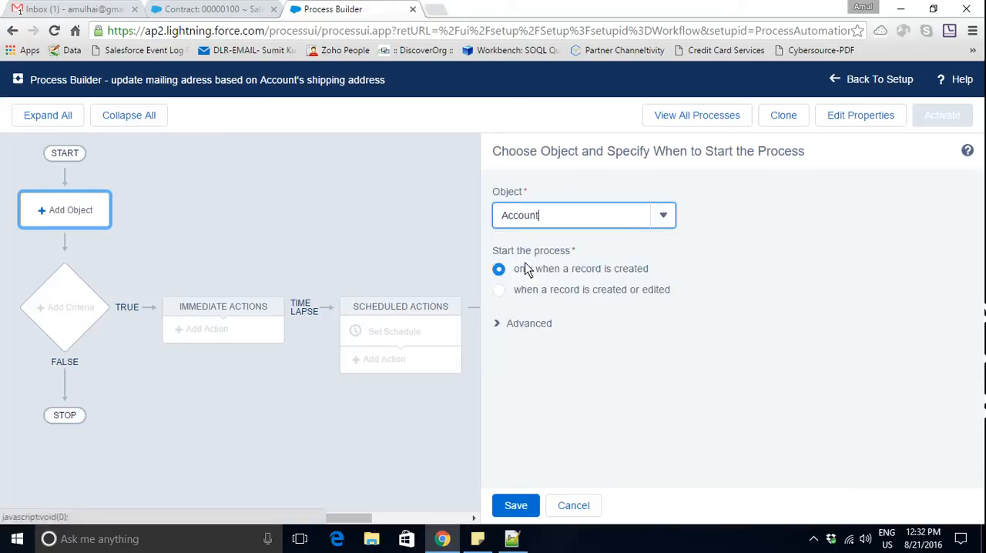
left_click(499, 290)
left_click(518, 509)
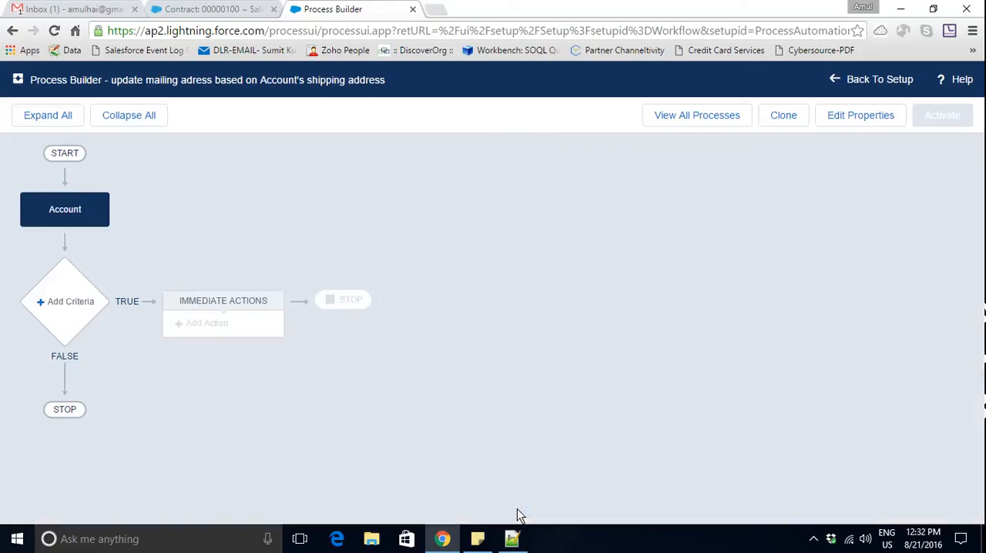
- Add a criteria named "shipping address changed" whose actions execute when a formula evaluates to true
left_click(66, 305)
left_click(528, 225)
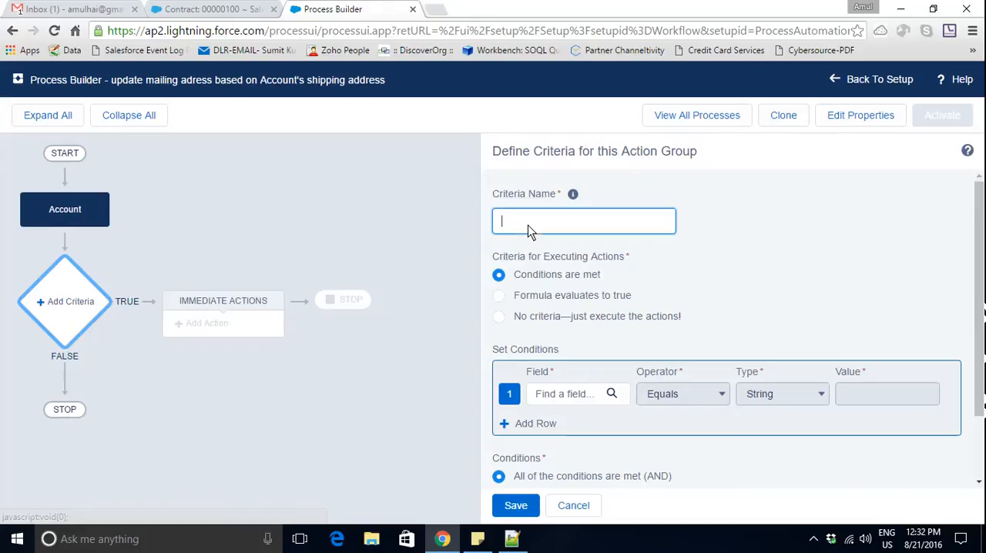
type("shipping address changed")
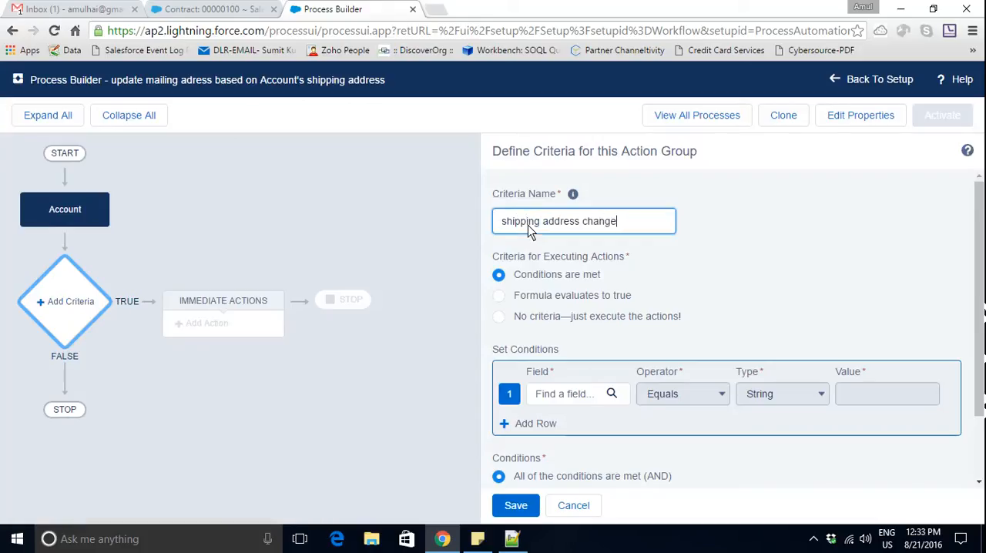
left_click(500, 297)
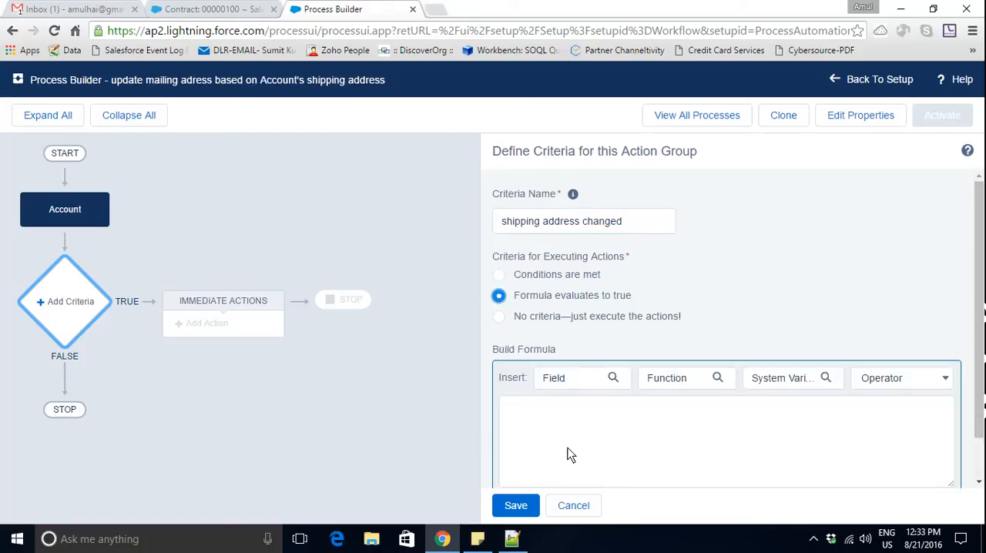
- Insert the Account's Shipping City field into the criteria formula
left_click(571, 448)
left_click(619, 379)
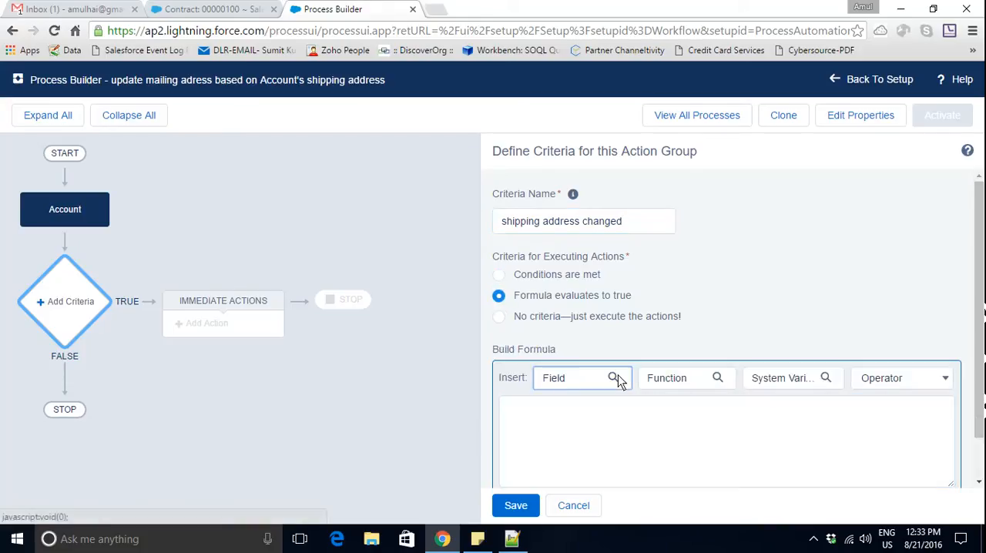
left_click(615, 377)
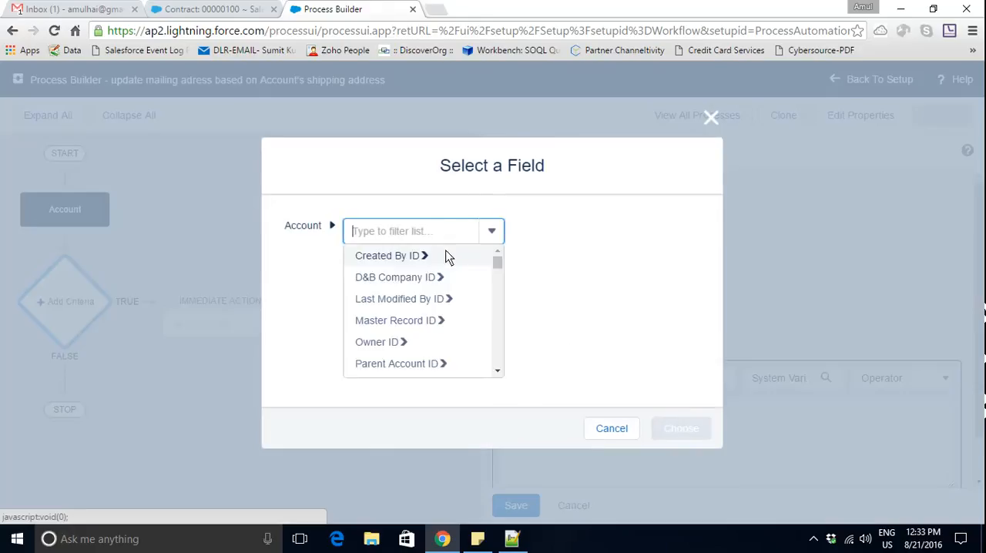
type("shipp")
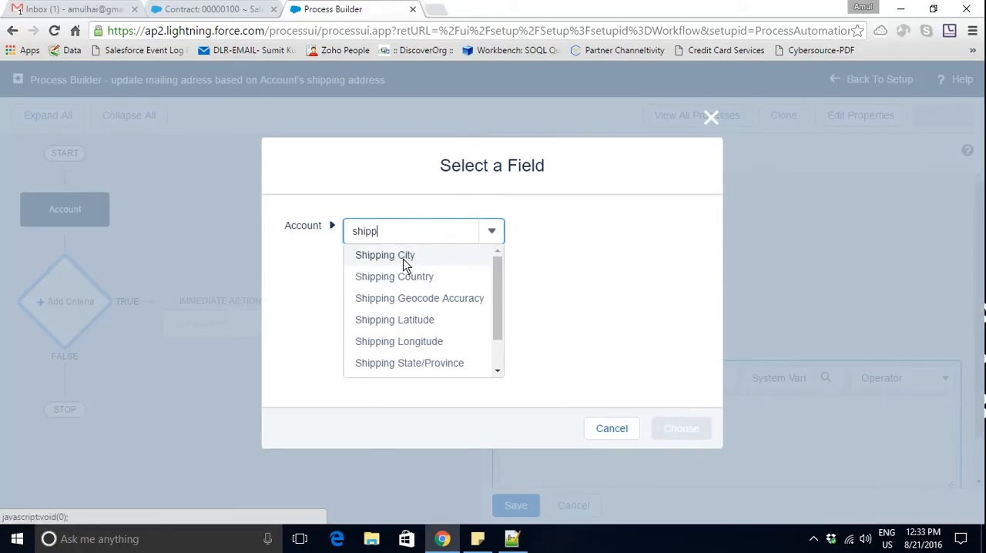
left_click(402, 260)
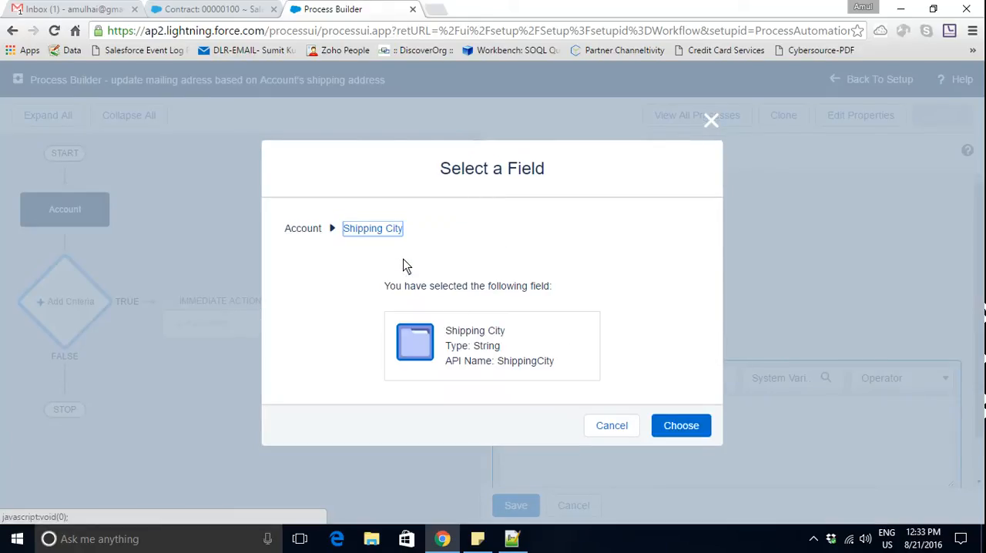
left_click(669, 433)
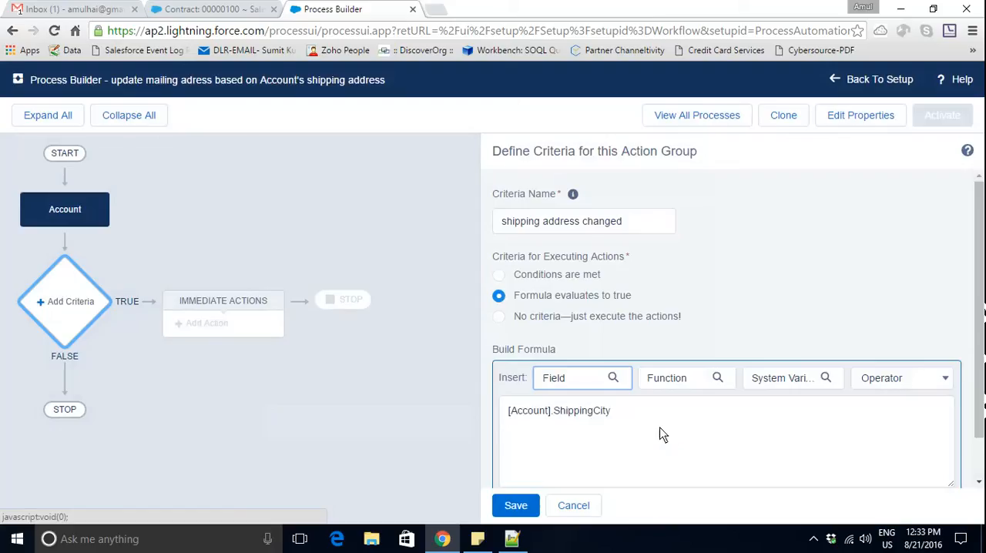
- Wrap the Shipping City field in ISCHANGED( ) and append the || operator to the formula
left_click(510, 414)
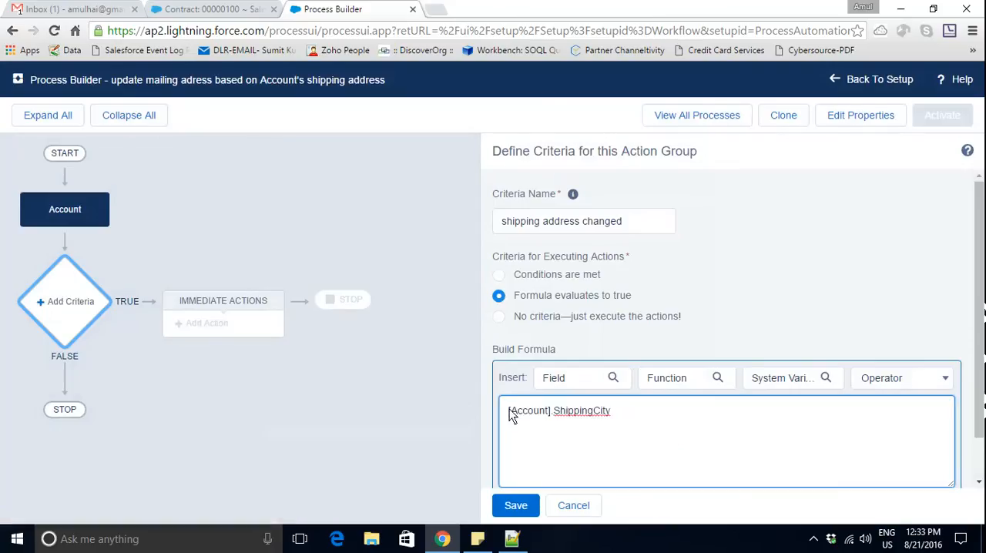
type("ISCH")
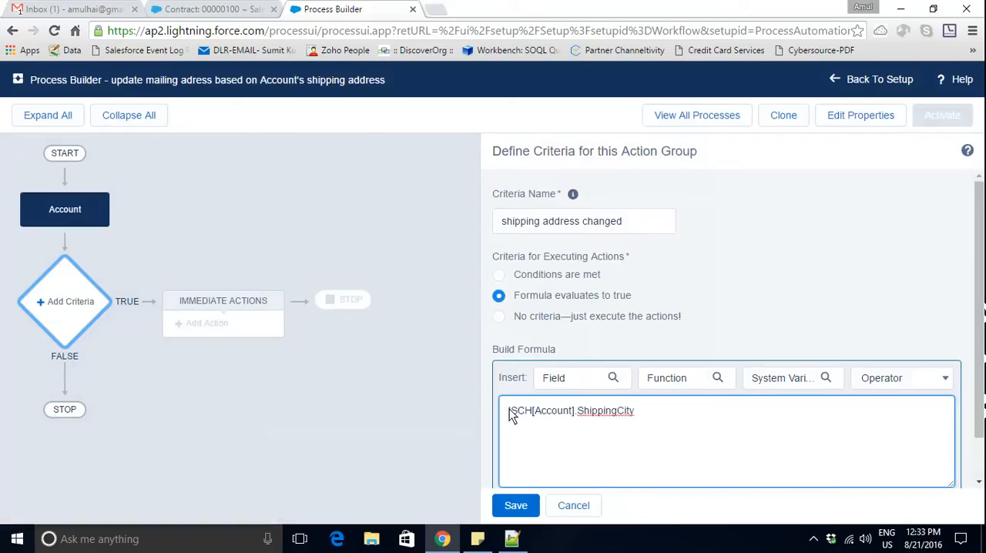
type("ANGED")
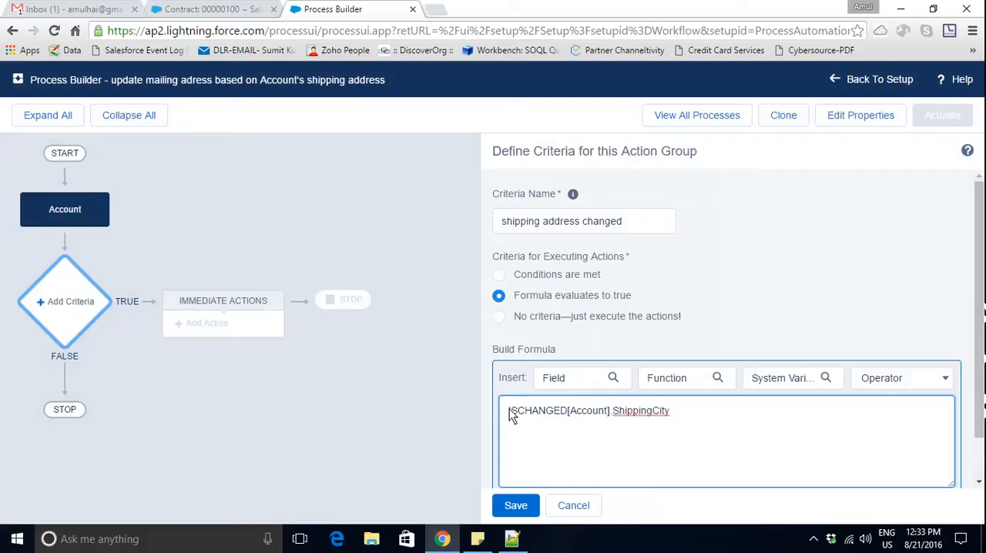
type("(")
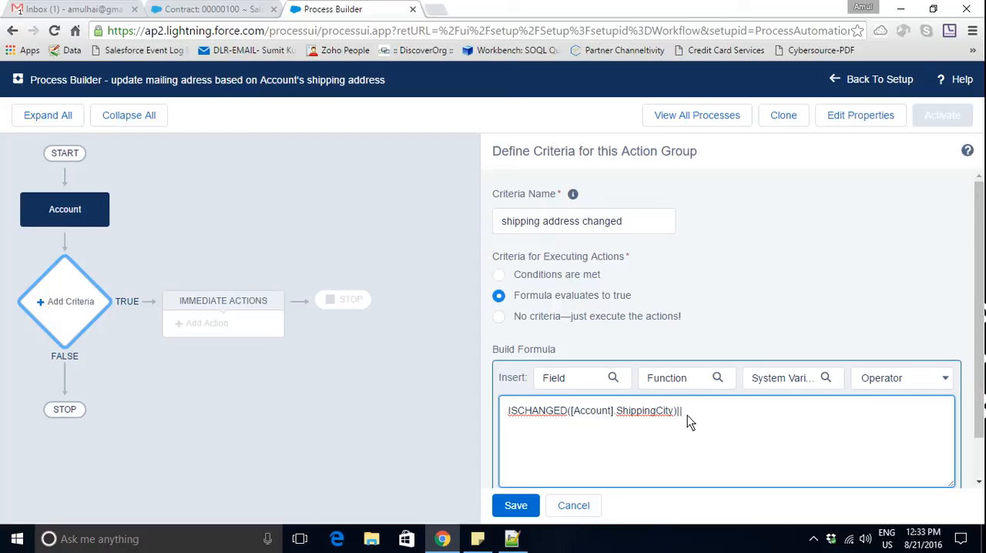
- Extend the formula with ISCHANGED([Account].ShippingCountry ) followed by another || operator
type("CHANGED()")
key("Left")
left_click(577, 376)
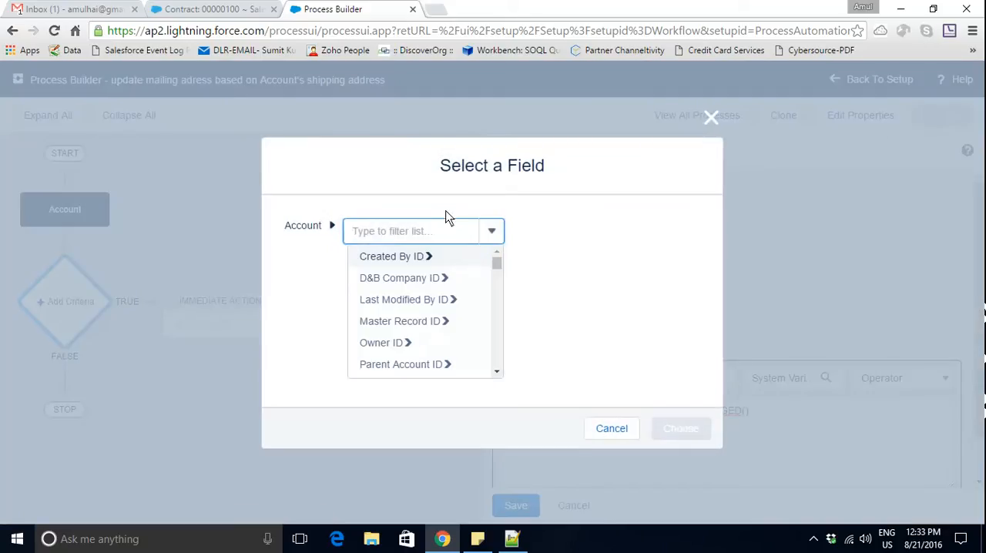
type("shi")
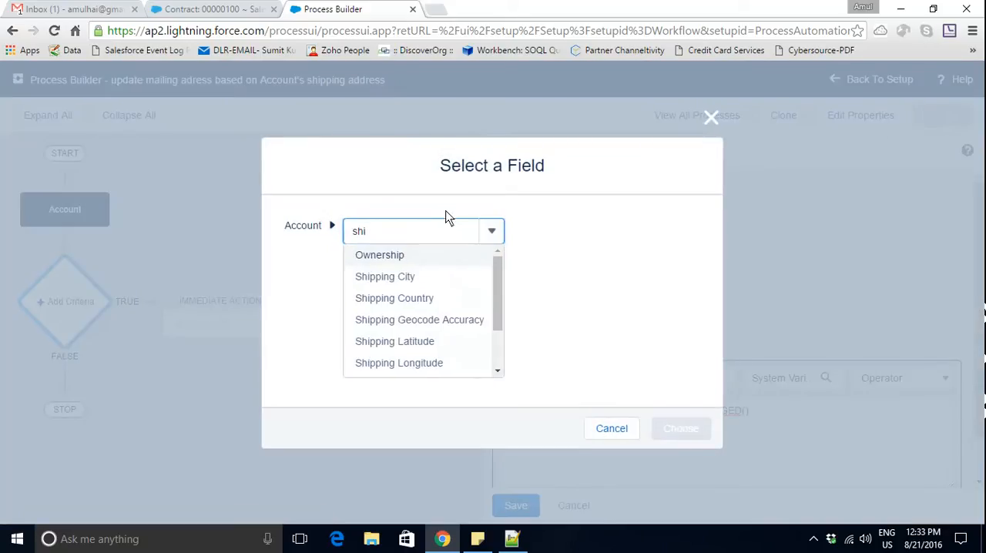
left_click(430, 300)
left_click(670, 425)
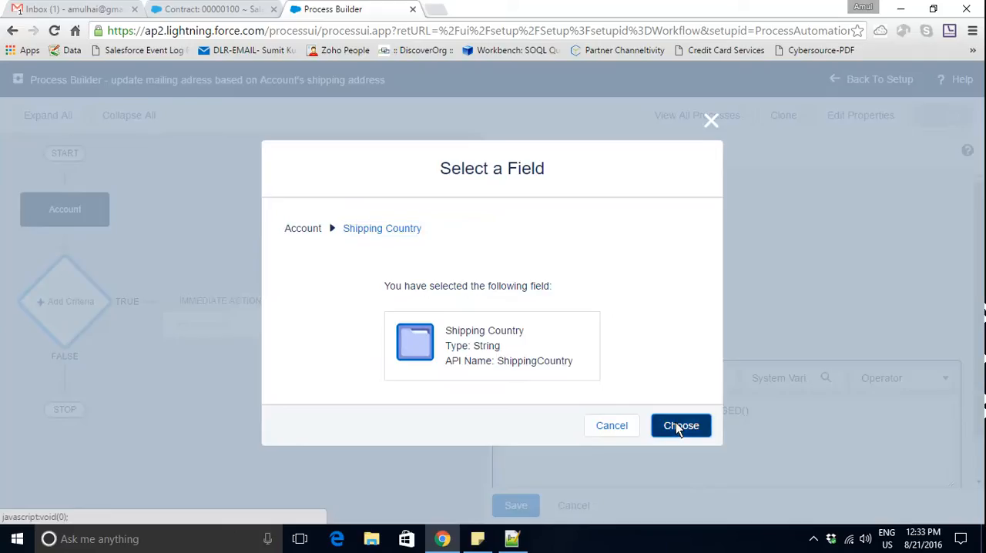
left_click(891, 416)
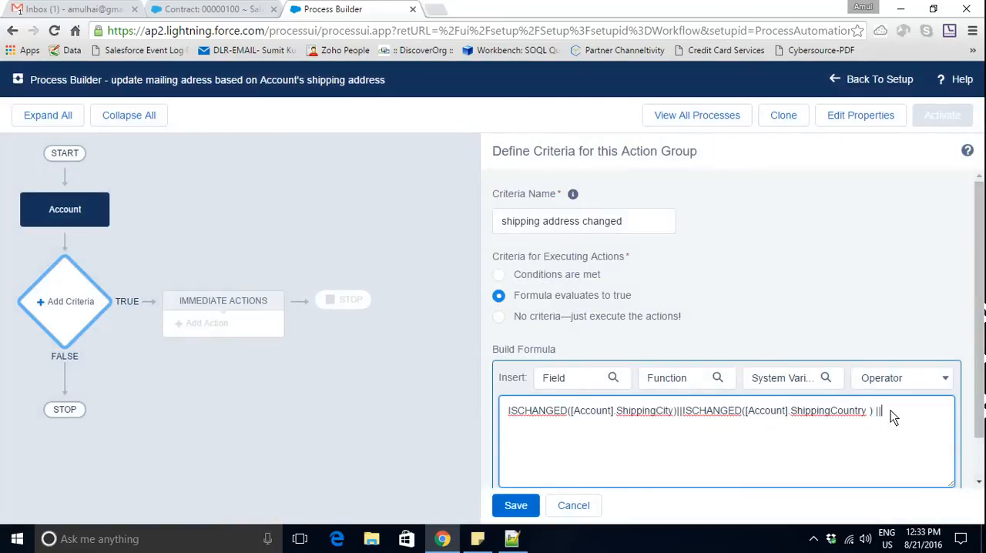
- Append an empty ISCHANGED() function after the last || operator in the criteria formula
type("|| ISCHANGED(")
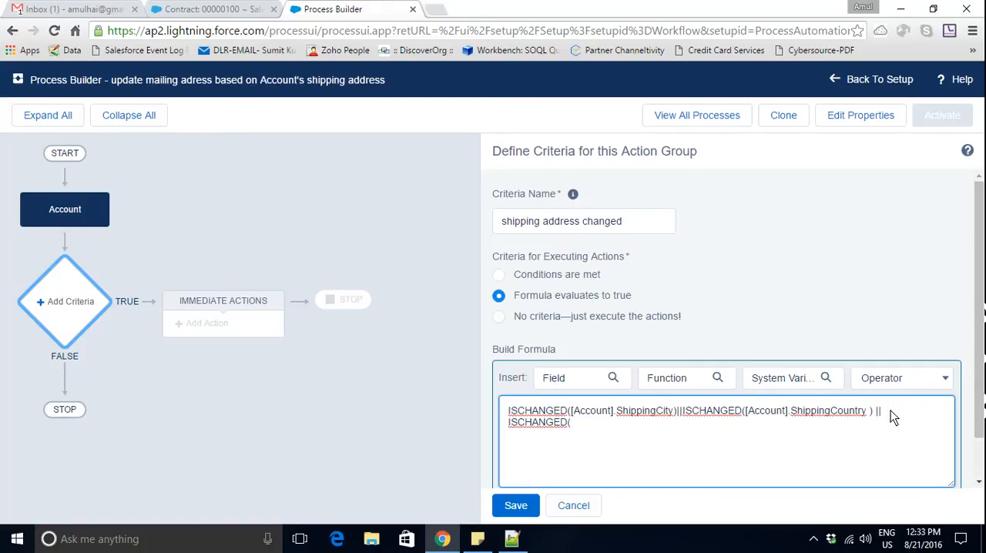
type("[A")
key("BackSpace")
key("BackSpace")
type(")")
key("Left")
- Insert the Account's Shipping State/Province field inside the parentheses of the empty ISCHANGED() function
left_click(613, 378)
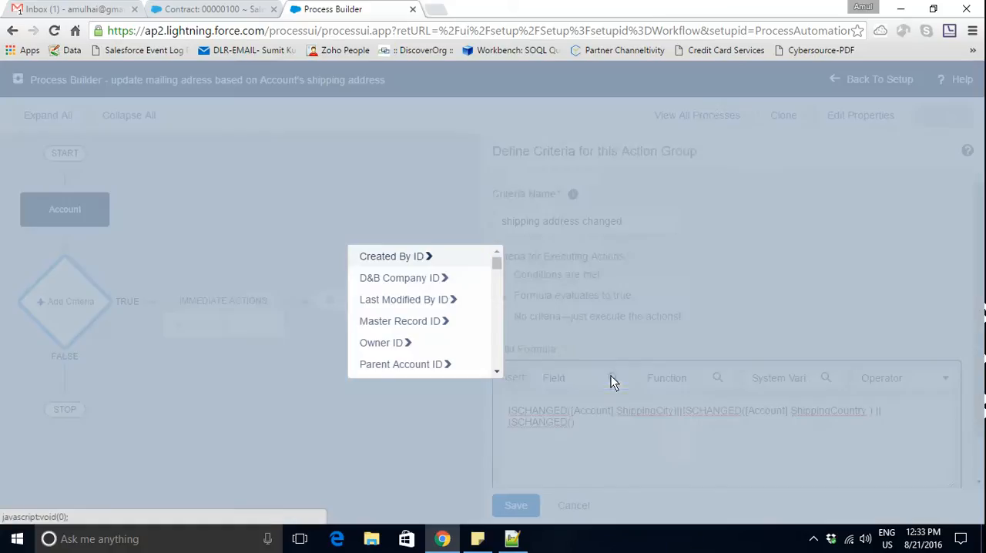
left_click(613, 429)
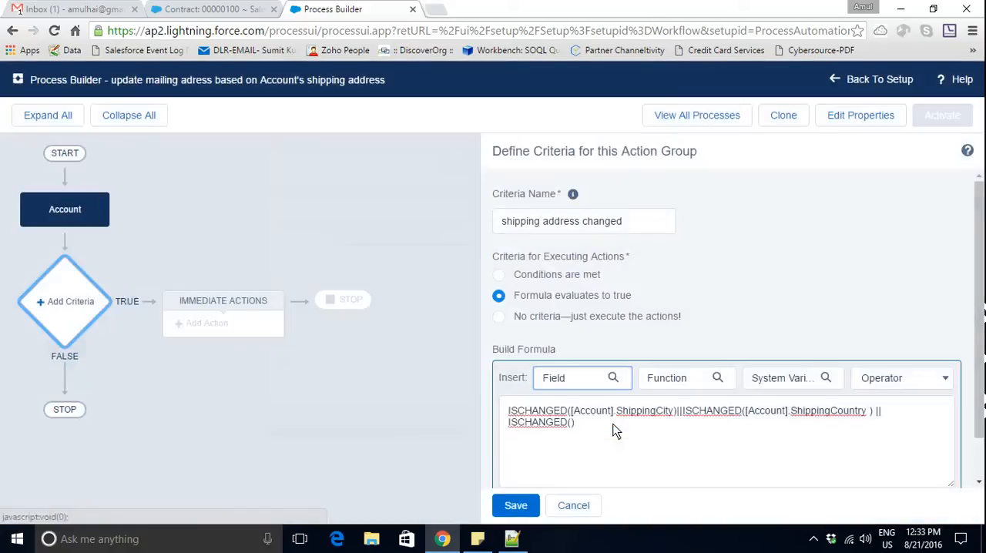
left_click(572, 423)
left_click(608, 381)
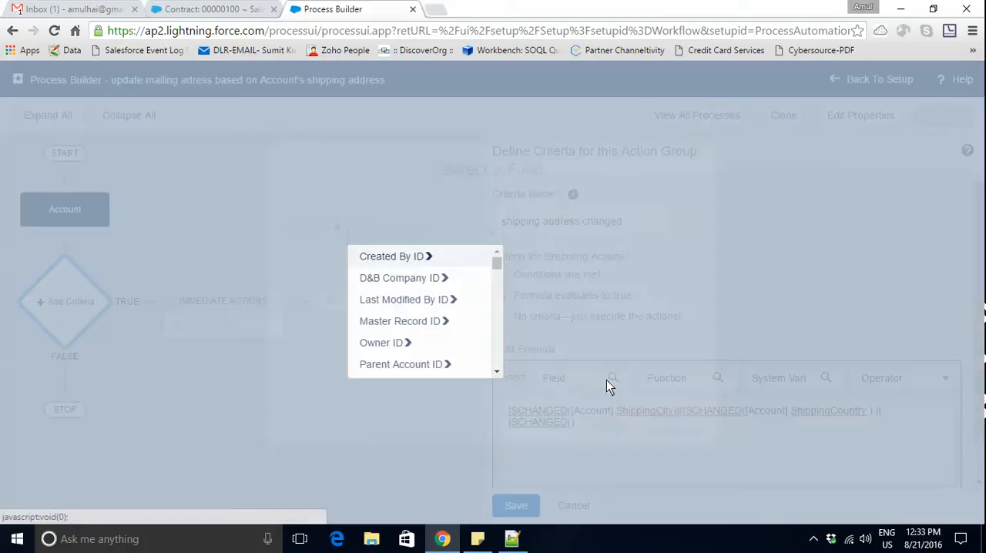
type("shipp")
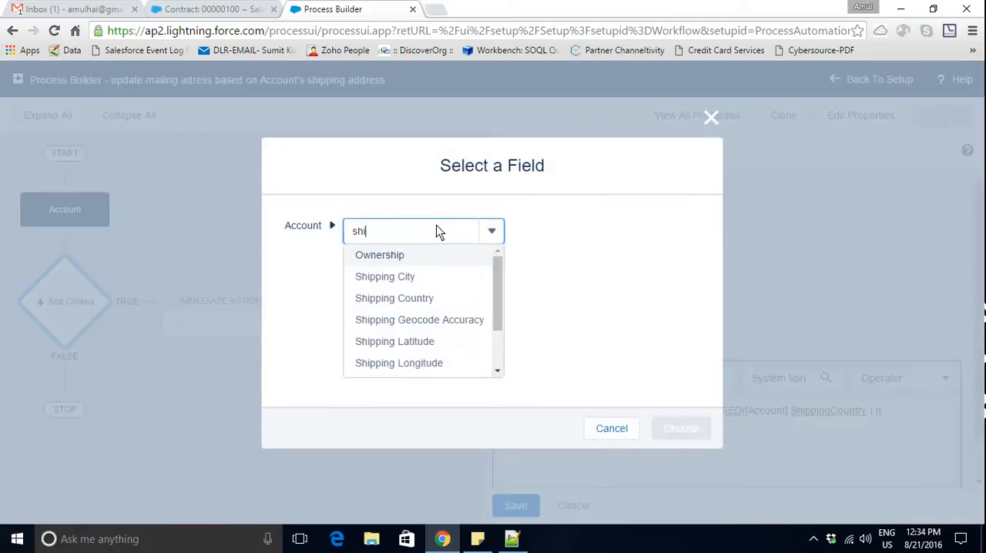
left_click(495, 372)
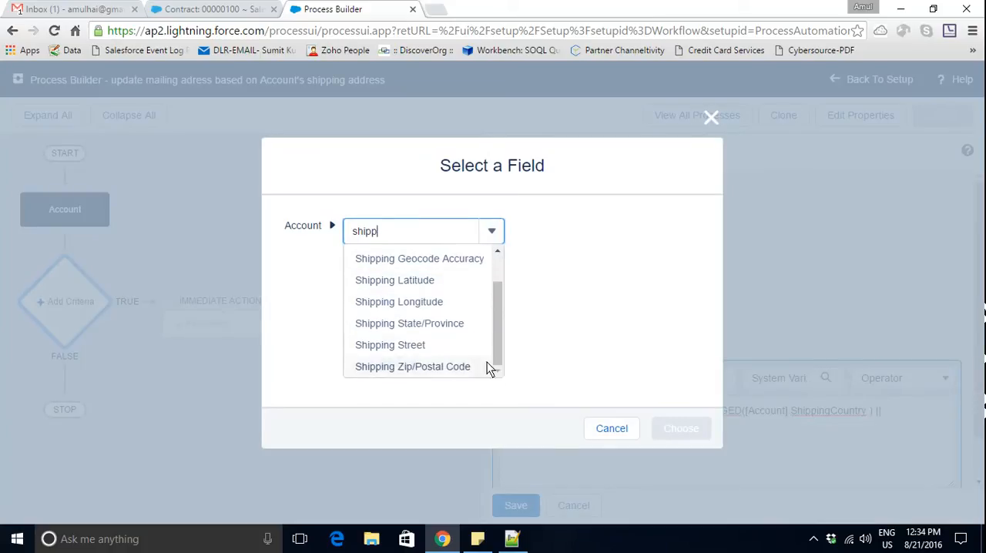
left_click(458, 332)
left_click(683, 424)
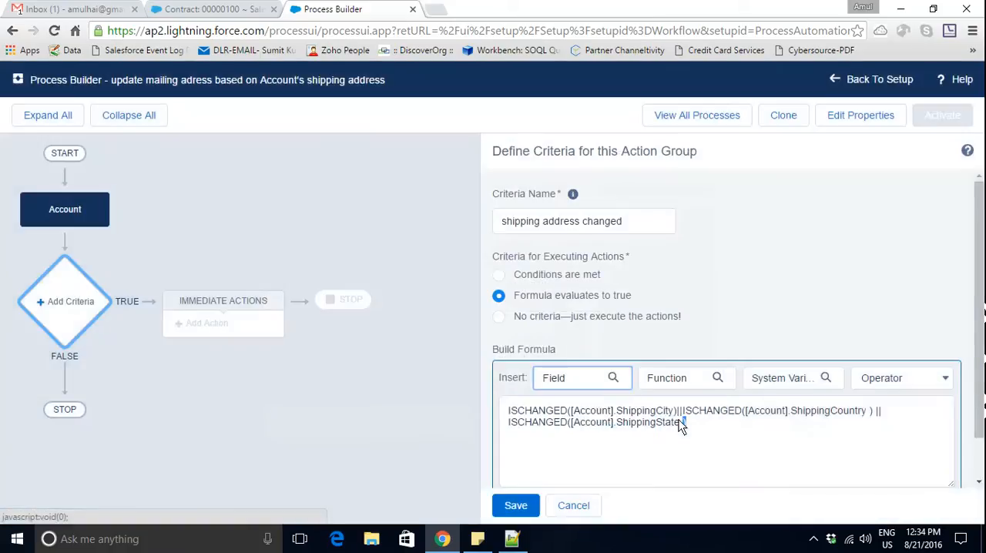
- Extend the formula with || ISCHANGED( ) containing the Account's Shipping Street field
left_click(724, 425)
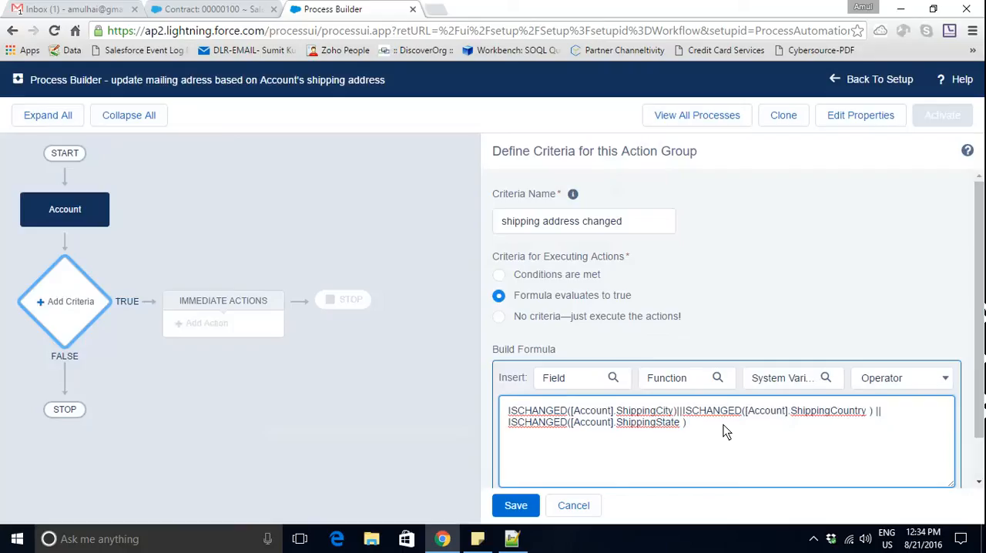
type("|| ISC")
type("HANGED(")
left_click(613, 379)
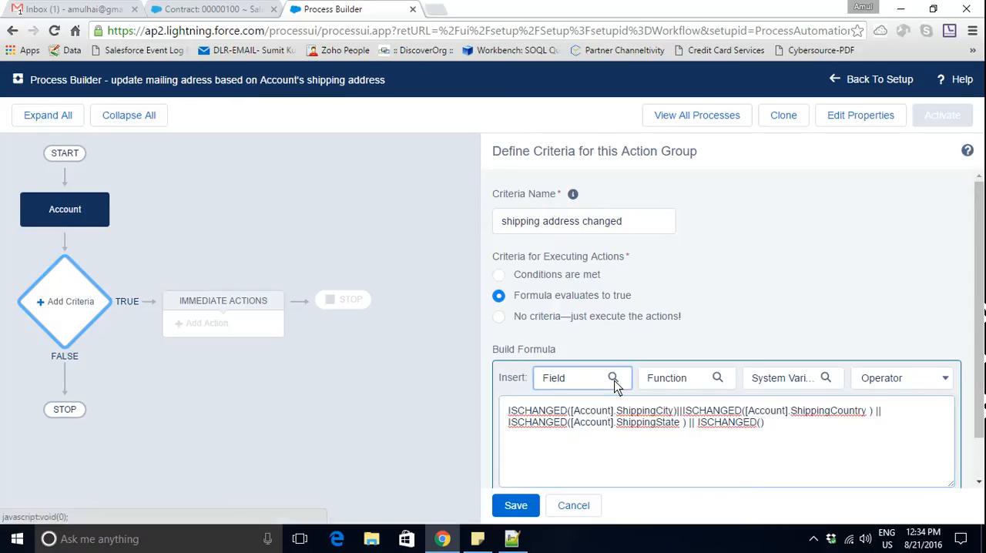
type("ship")
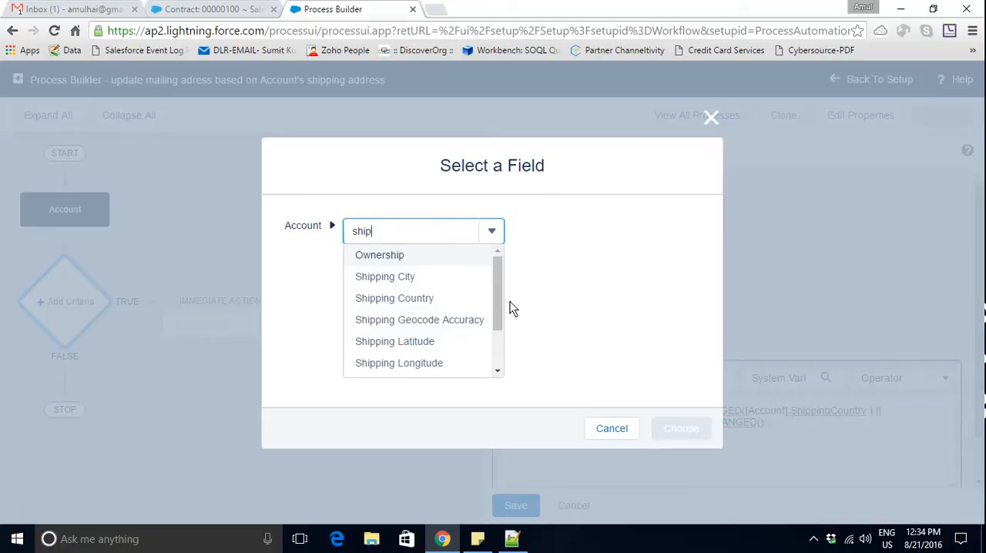
left_click_drag(493, 299, 498, 348)
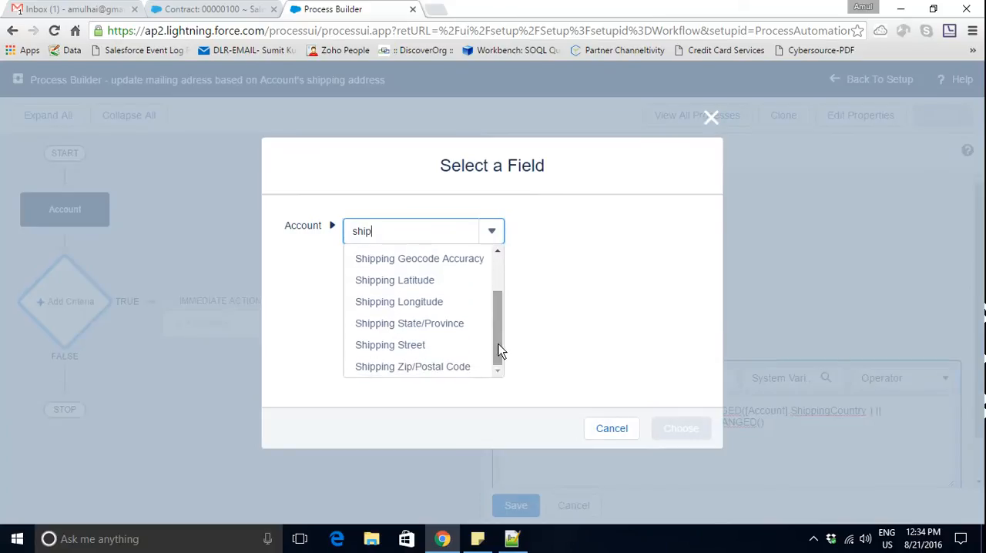
left_click(407, 352)
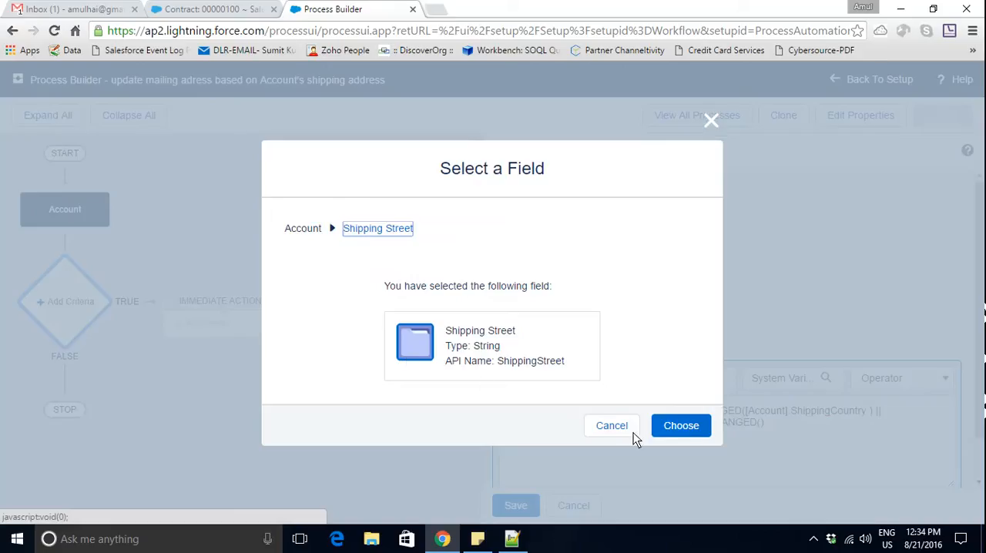
left_click(686, 429)
- Extend the formula with || ISCHANGED([Account].ShippingPostalCode ) and save the "shipping address changed" criteria
left_click(901, 430)
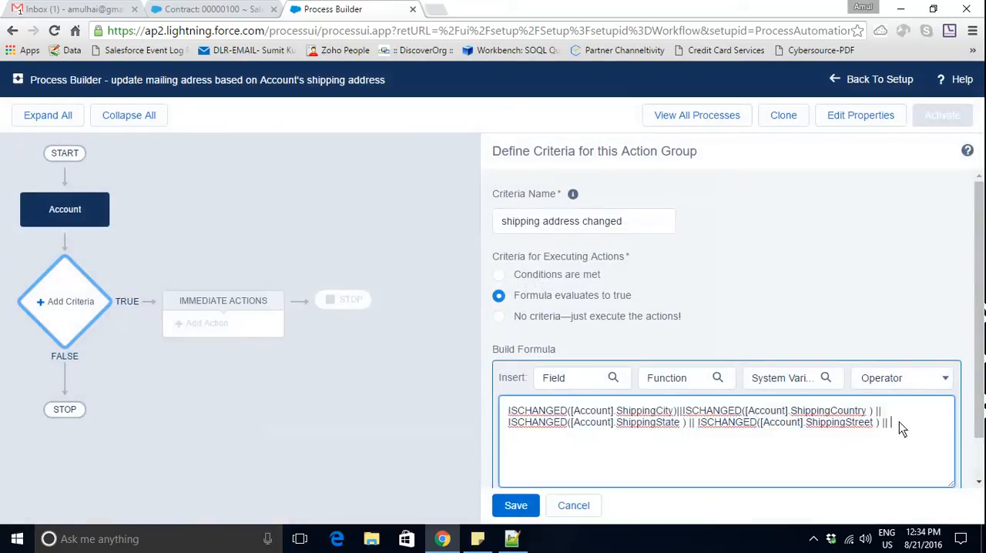
type("ISCHANGED()")
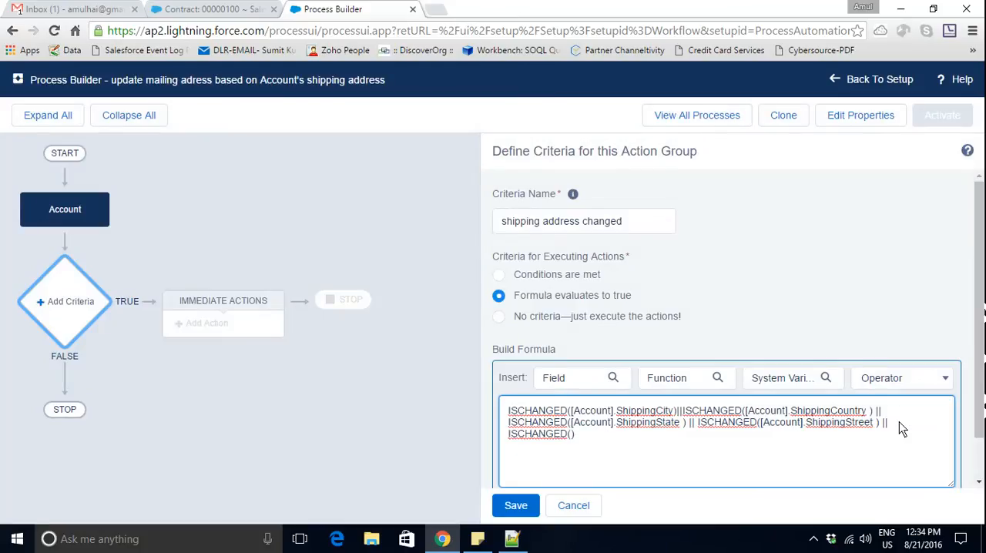
left_click(613, 379)
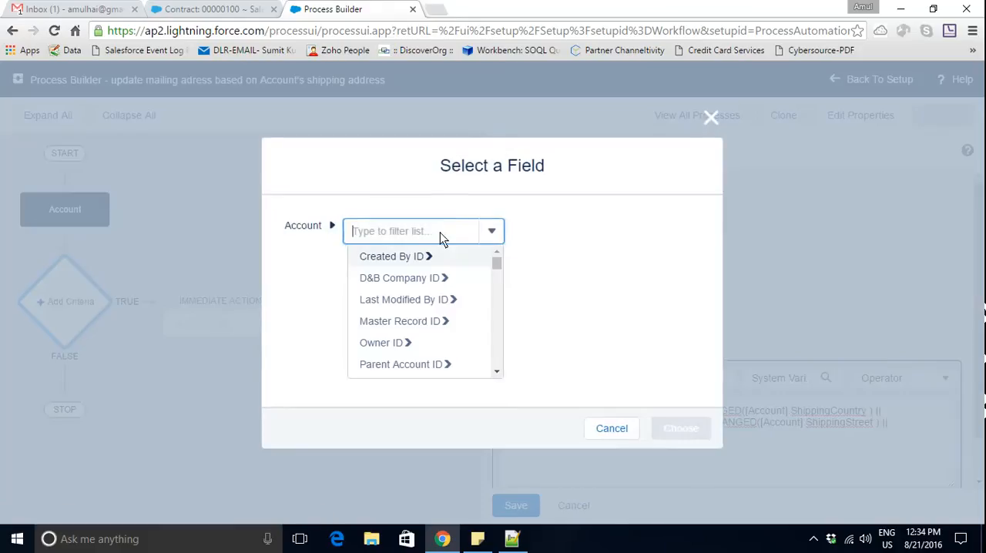
type("shipp")
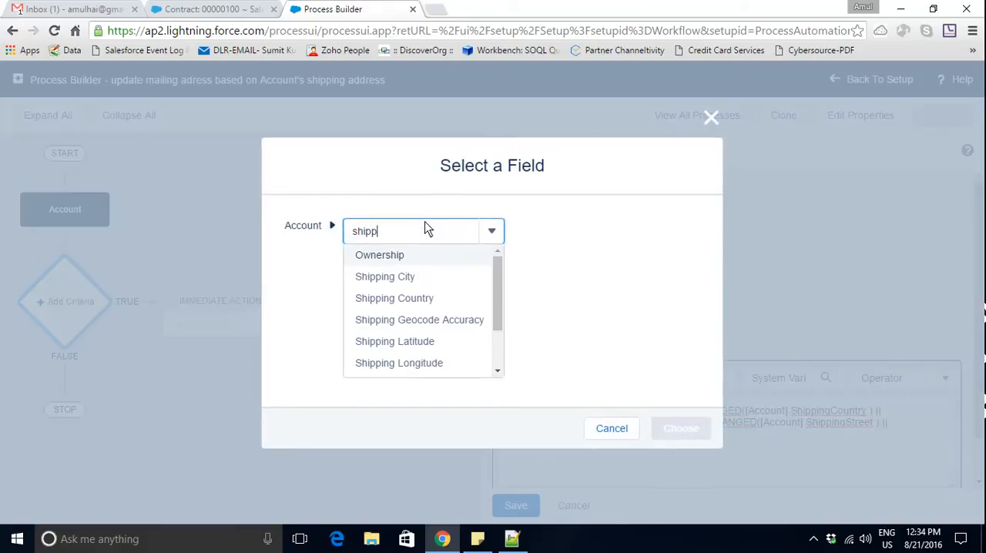
left_click_drag(497, 301, 498, 335)
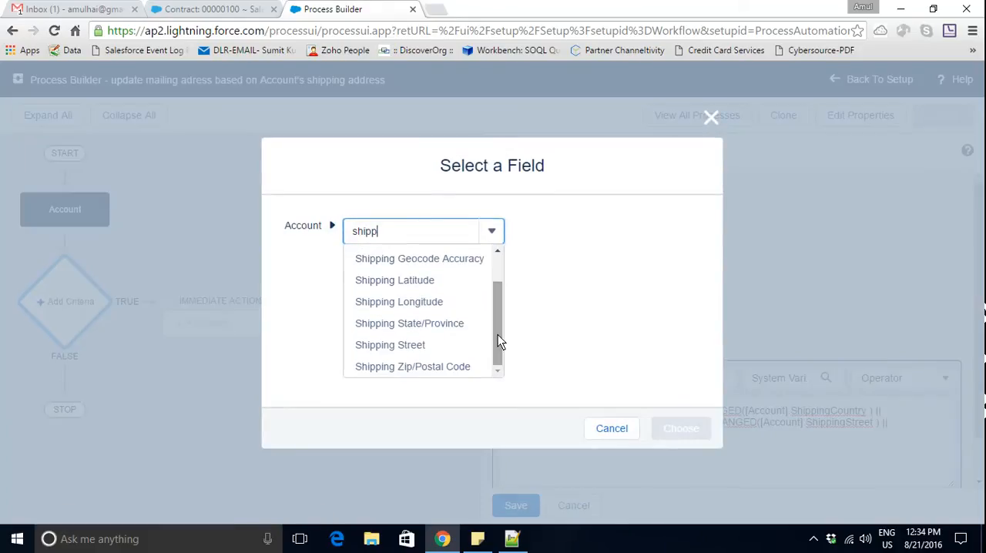
left_click(427, 367)
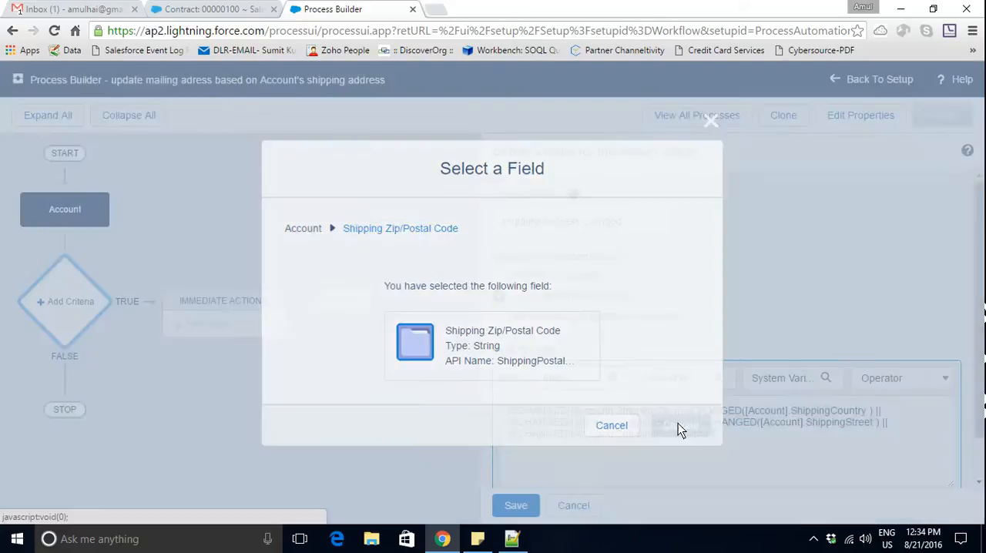
left_click(678, 423)
left_click(747, 445)
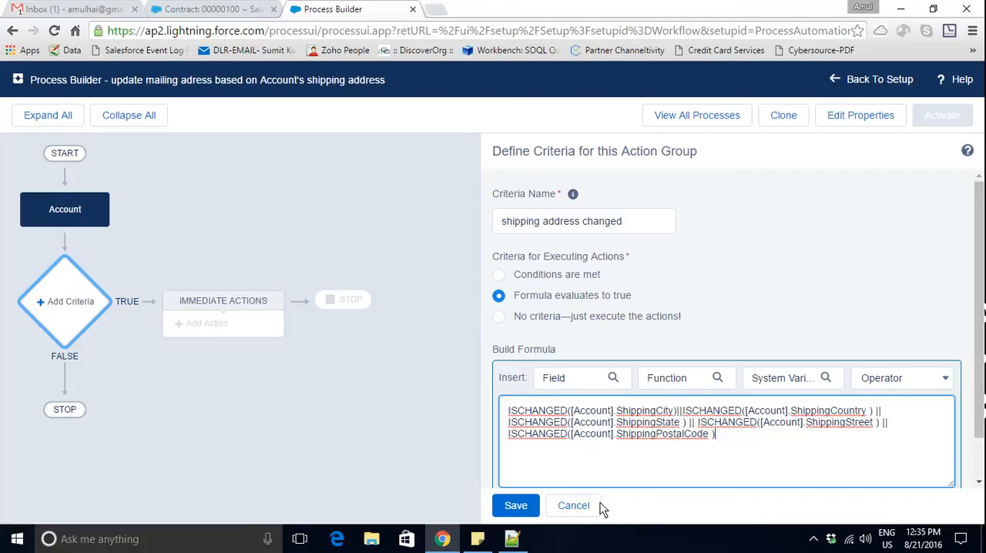
left_click(519, 515)
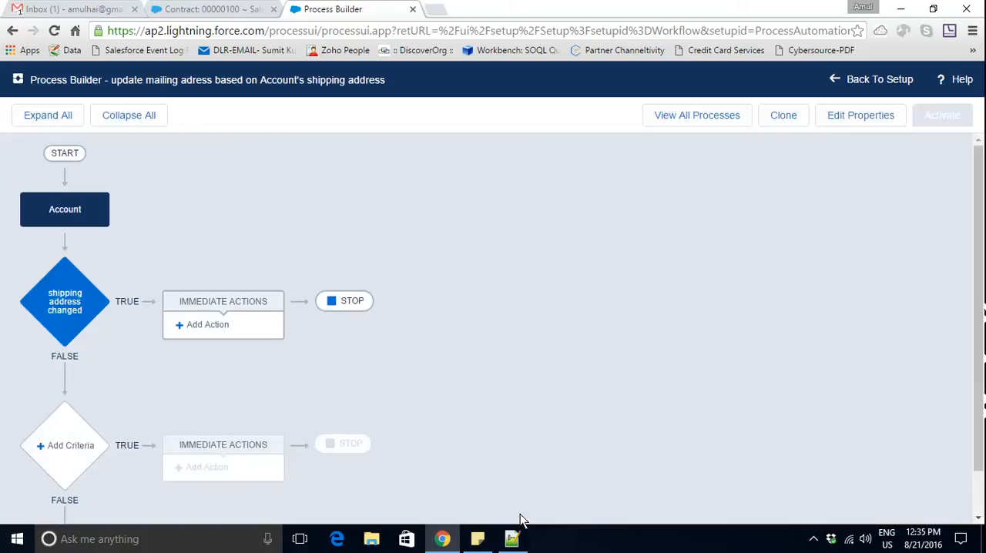
- Add an immediate action of type Update Records named "update contact records" to the "shipping address changed" criteria
left_click(219, 327)
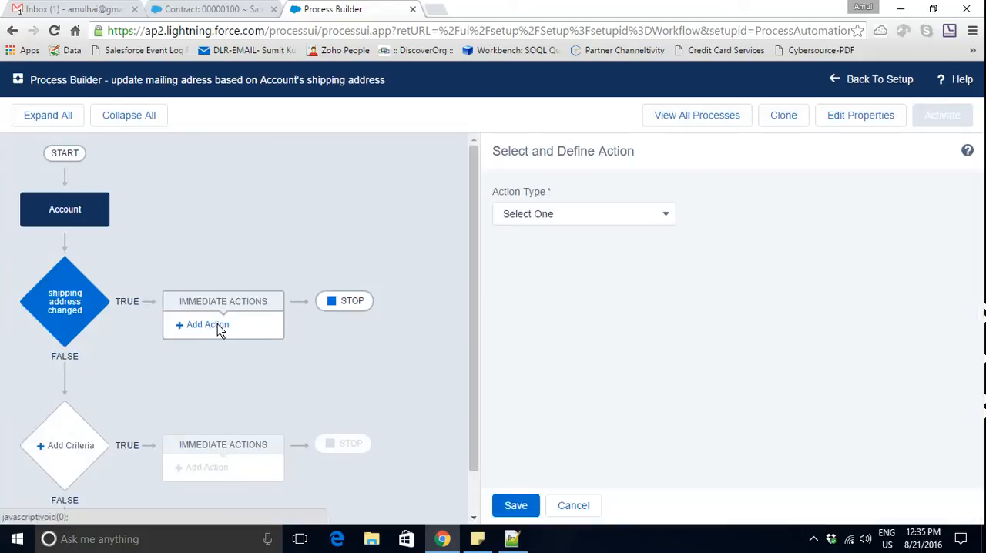
left_click(660, 221)
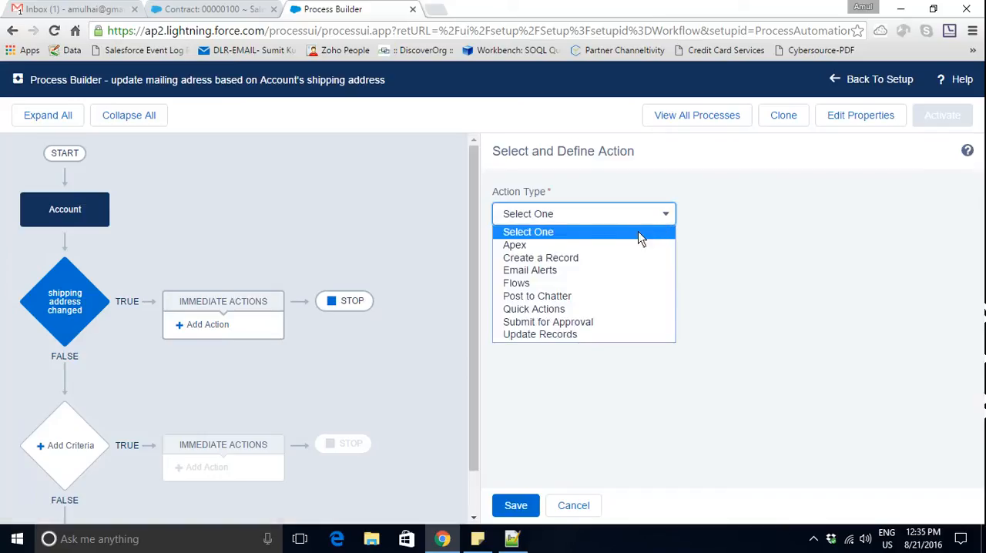
left_click(611, 334)
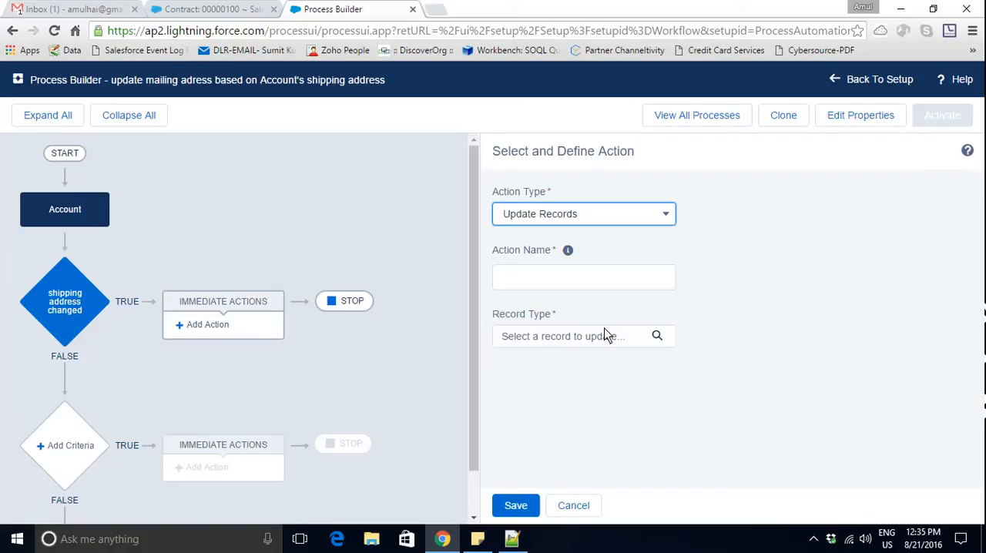
left_click(574, 281)
type("updated")
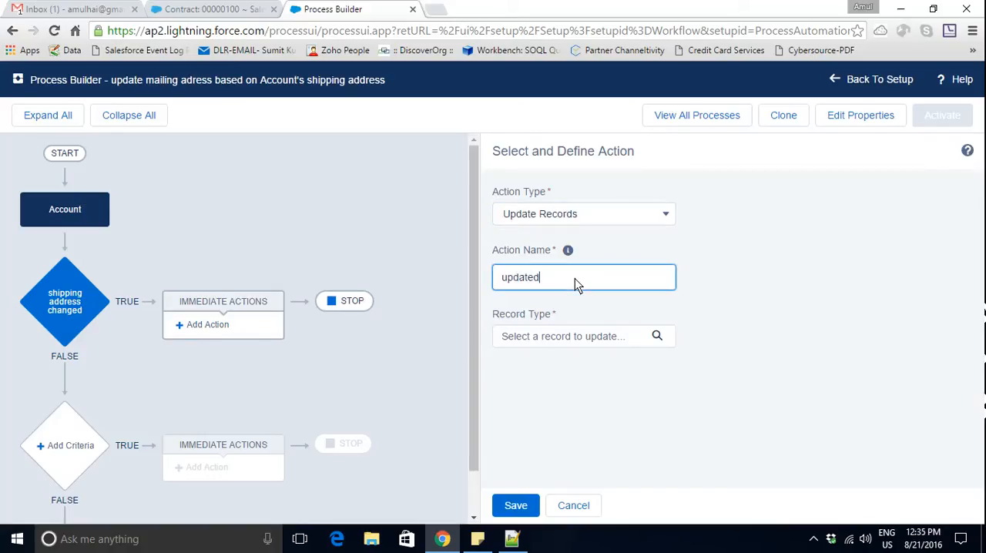
key("BackSpace")
type("contact records")
key("Tab")
- Set the action's record type to the Contacts related to the Account
left_click(567, 338)
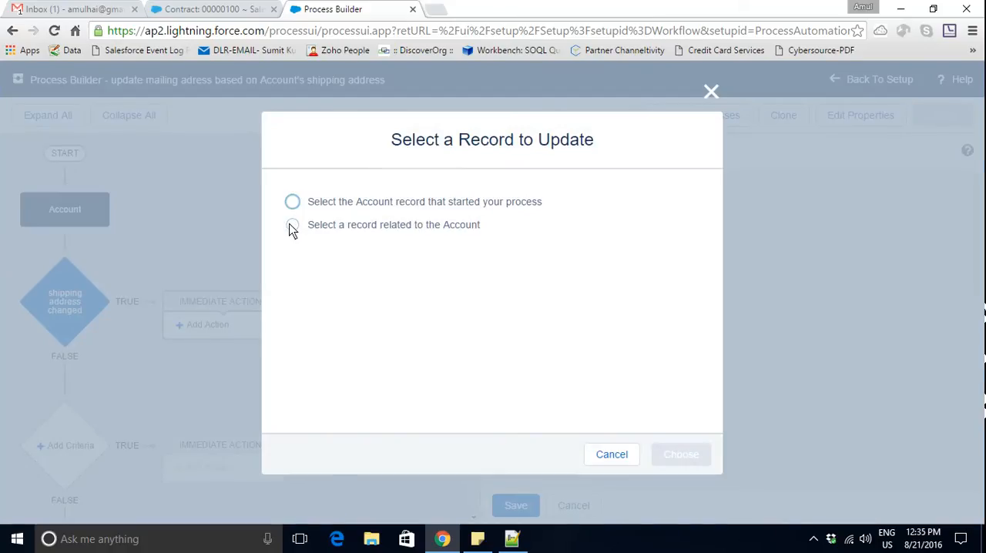
left_click(292, 225)
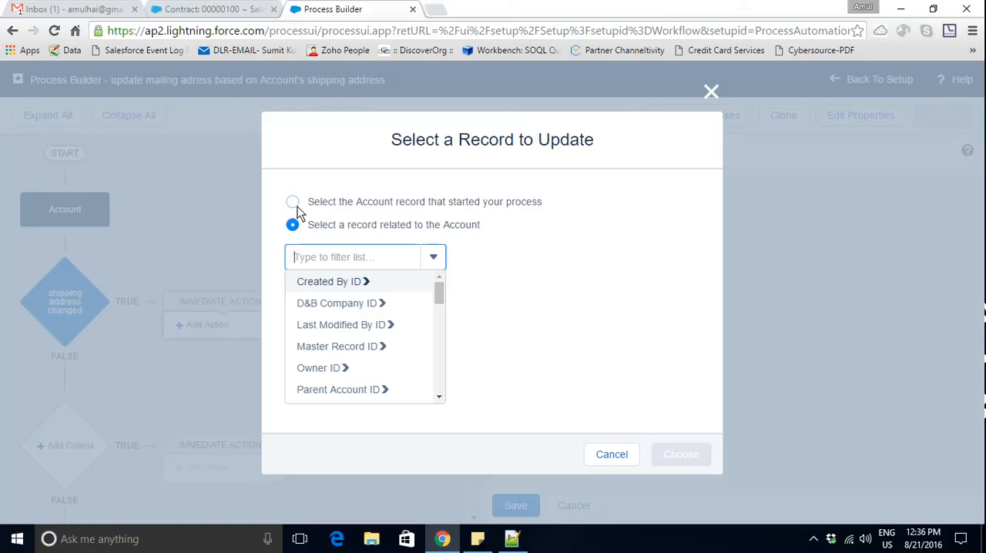
type("contact")
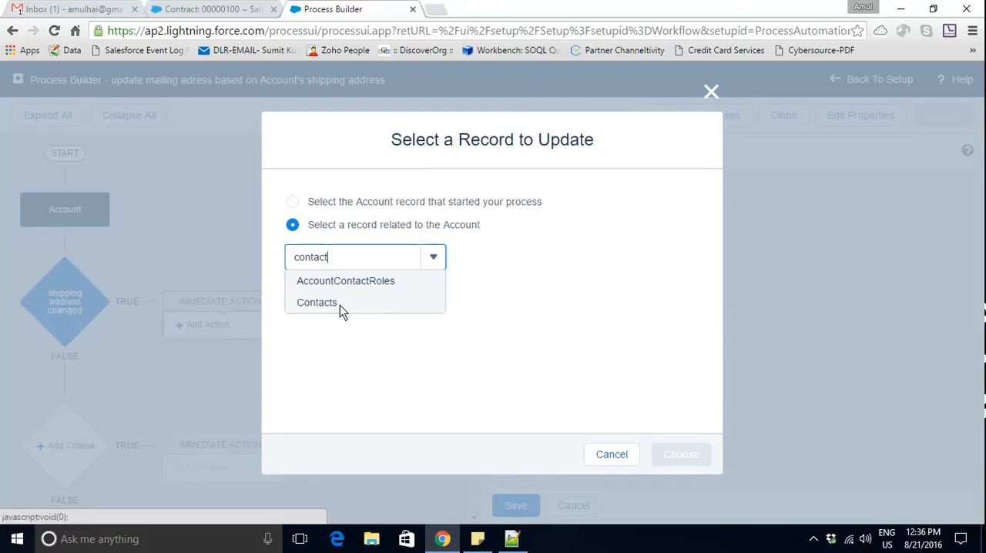
left_click(340, 306)
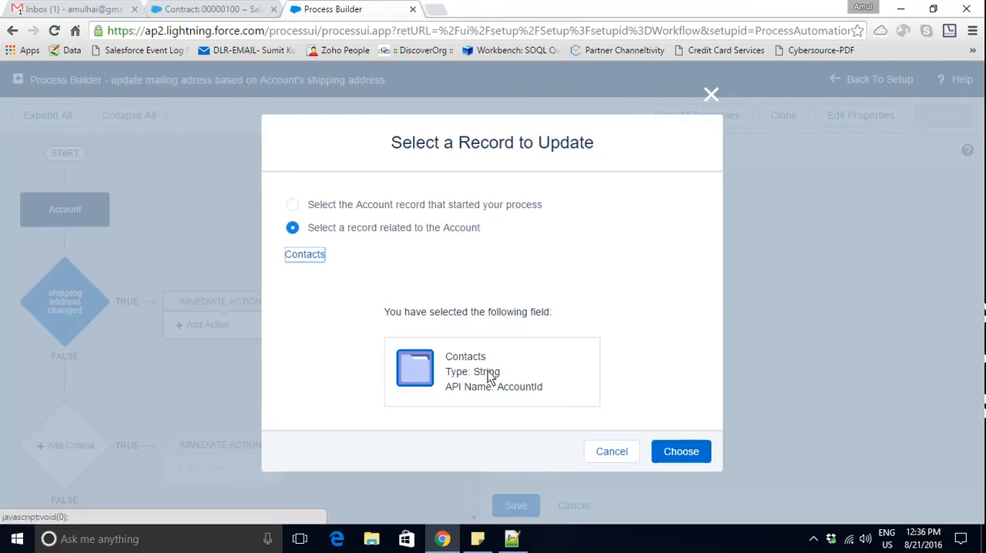
left_click(691, 454)
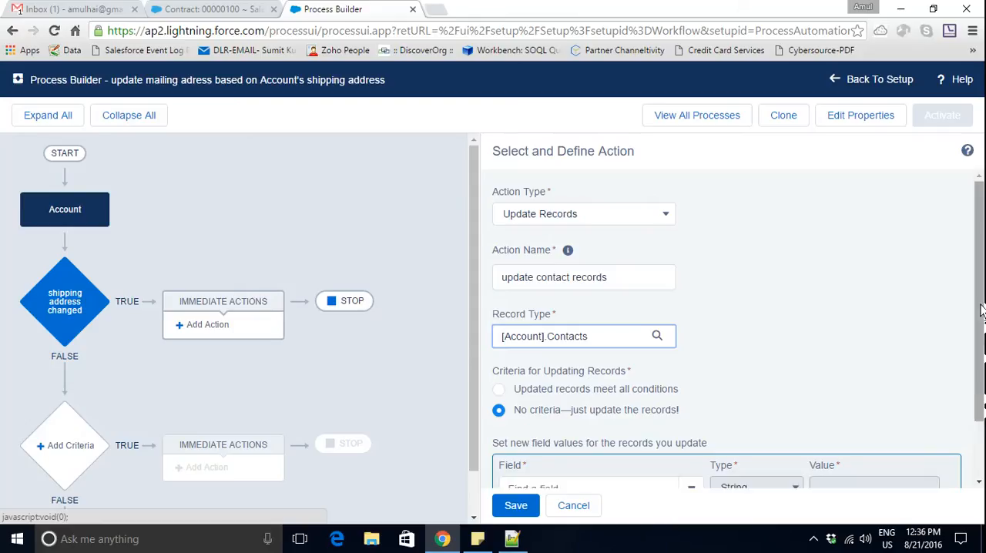
- Choose Mailing City as the first contact field to update
scroll(983, 310, "down", 2)
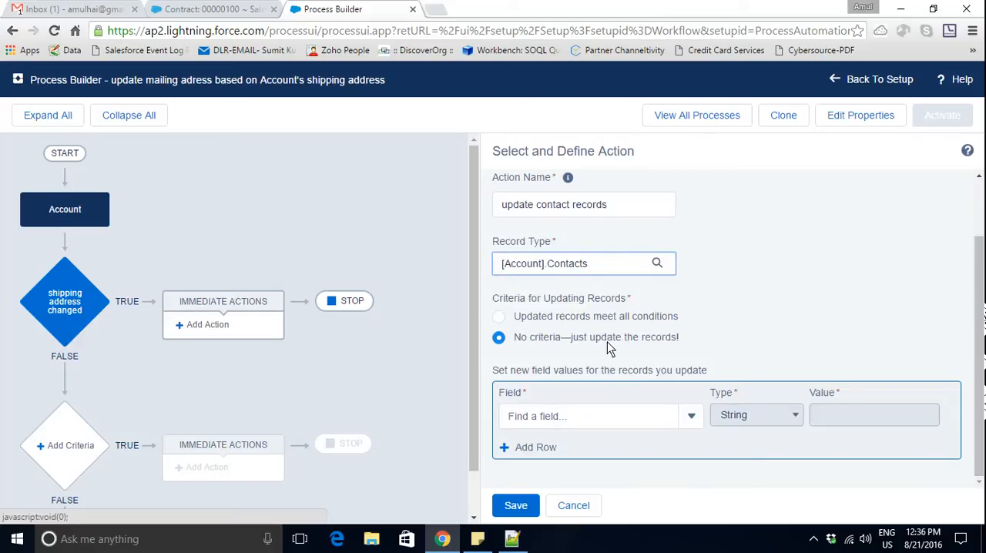
left_click(635, 424)
type("mail")
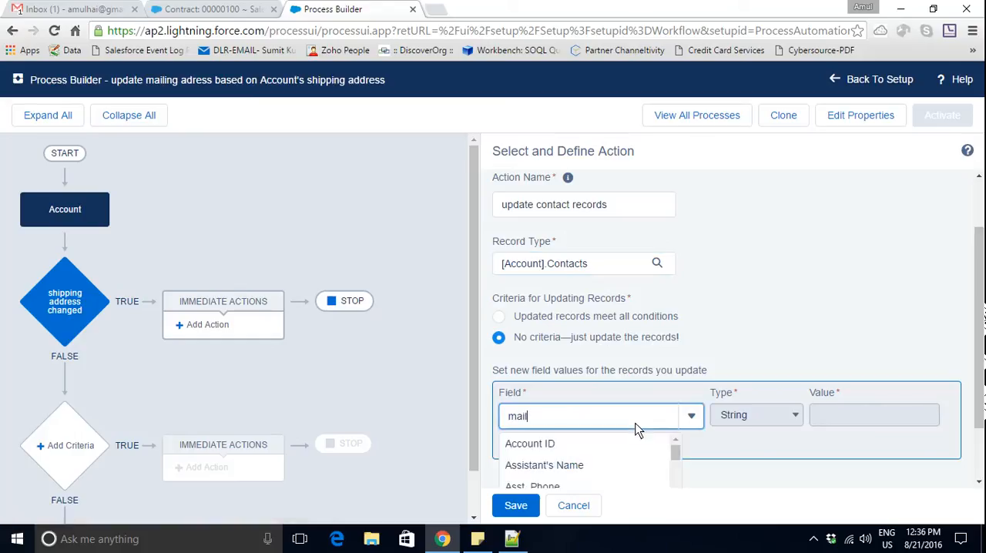
type("ing")
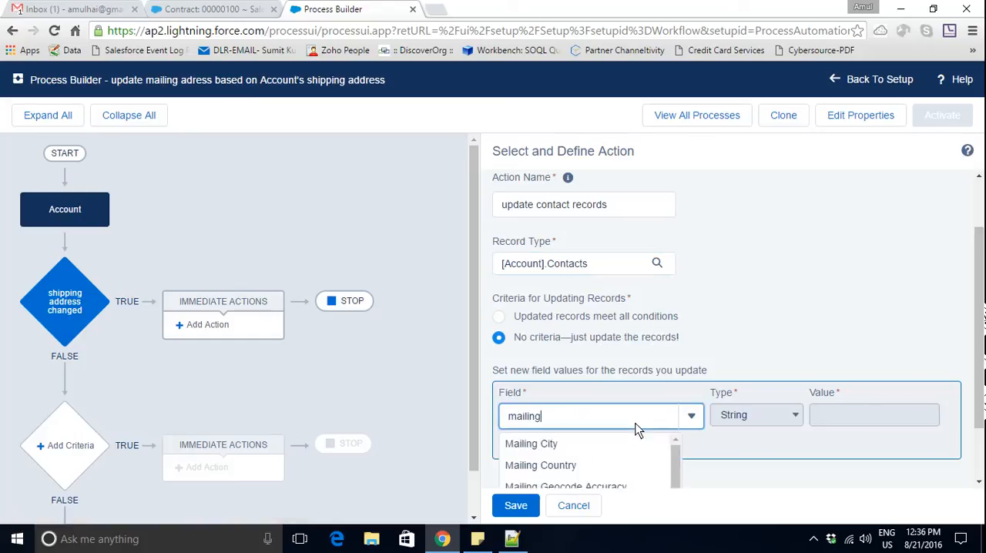
left_click(548, 444)
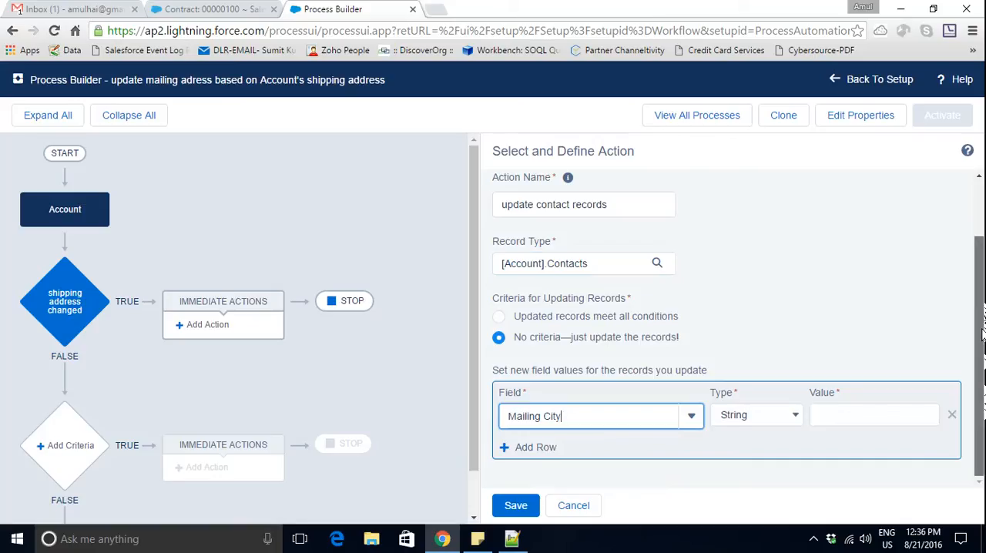
- Set the Mailing City value to a Reference to the Account's Shipping City field
left_click(798, 416)
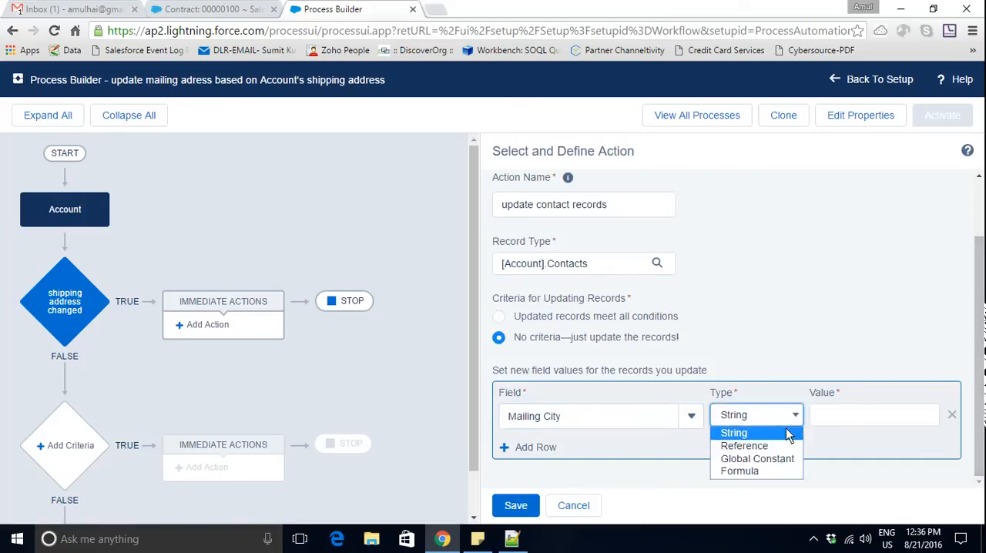
left_click(771, 449)
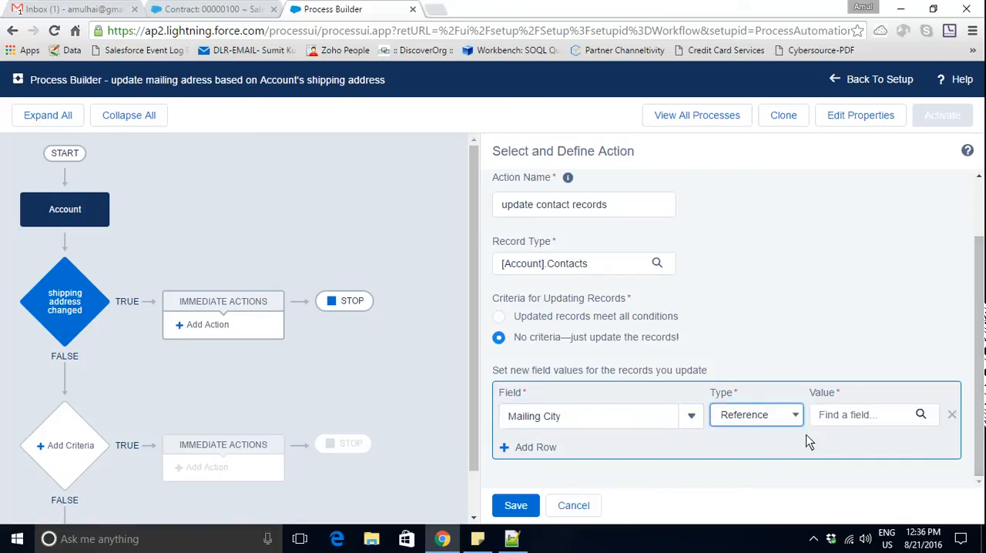
left_click(863, 422)
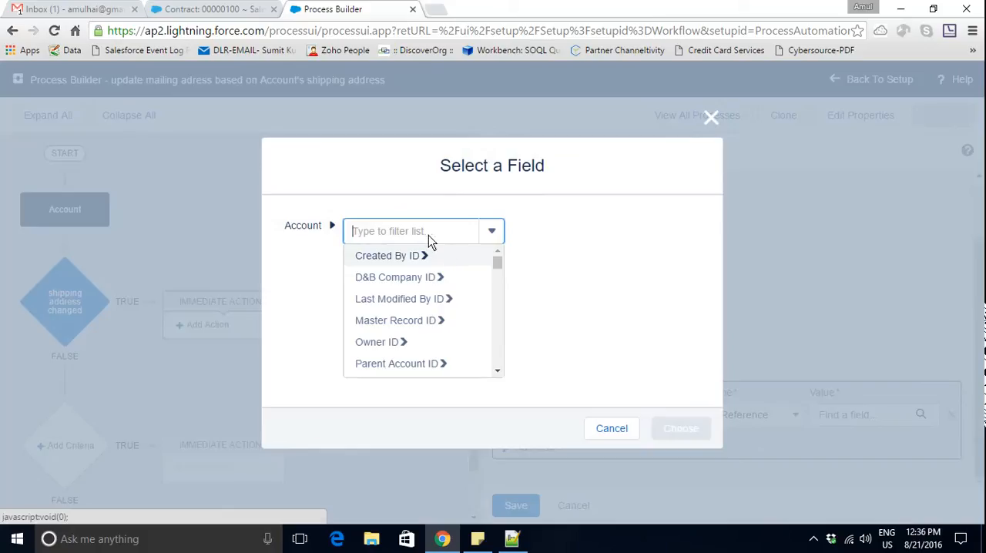
type("shi")
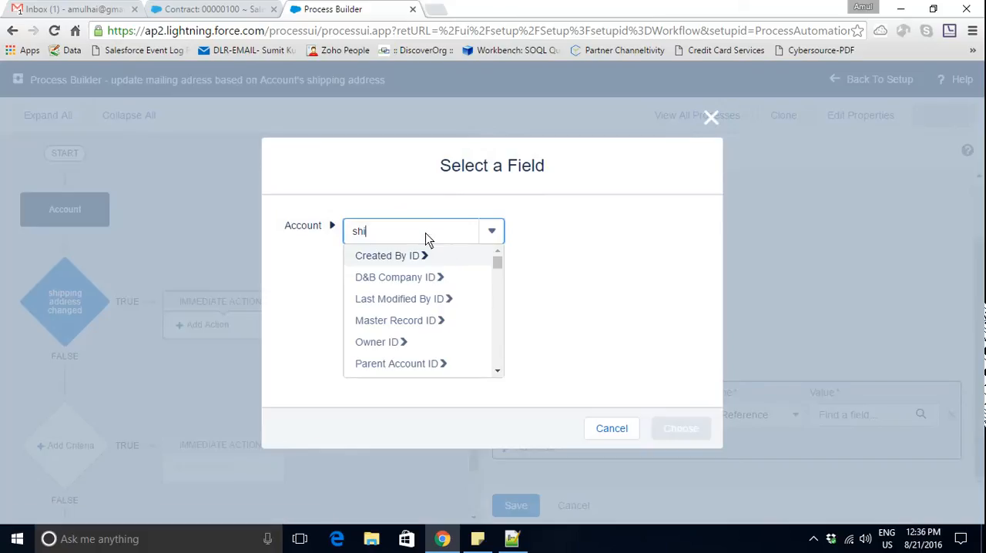
type("pp")
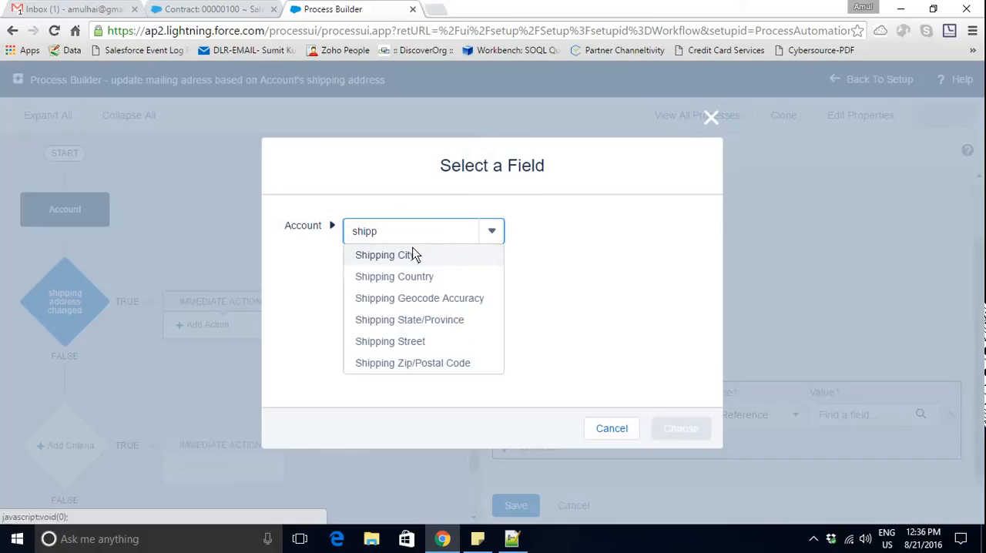
left_click(412, 255)
left_click(671, 422)
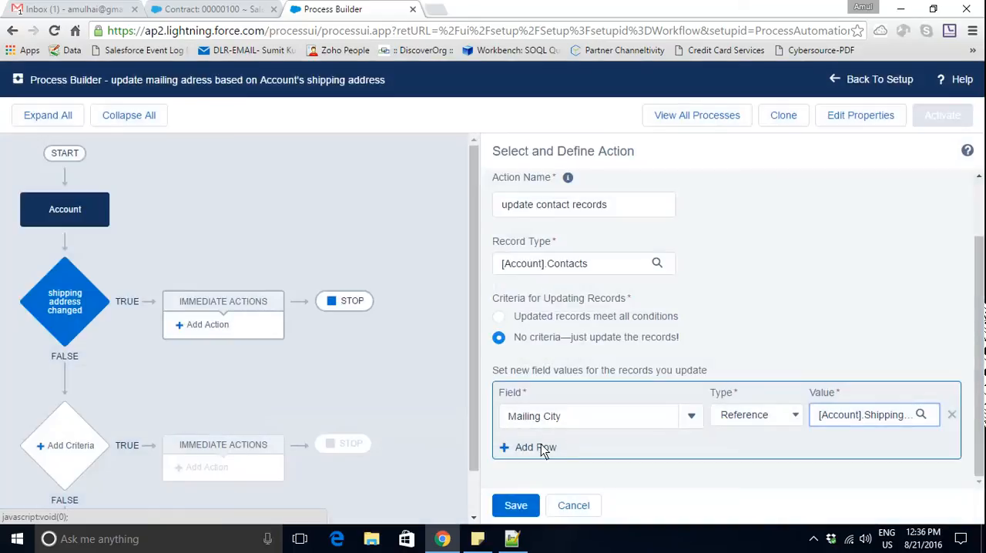
- Add a second field row and choose Mailing Country as the contact field to update
left_click(549, 447)
left_click(579, 450)
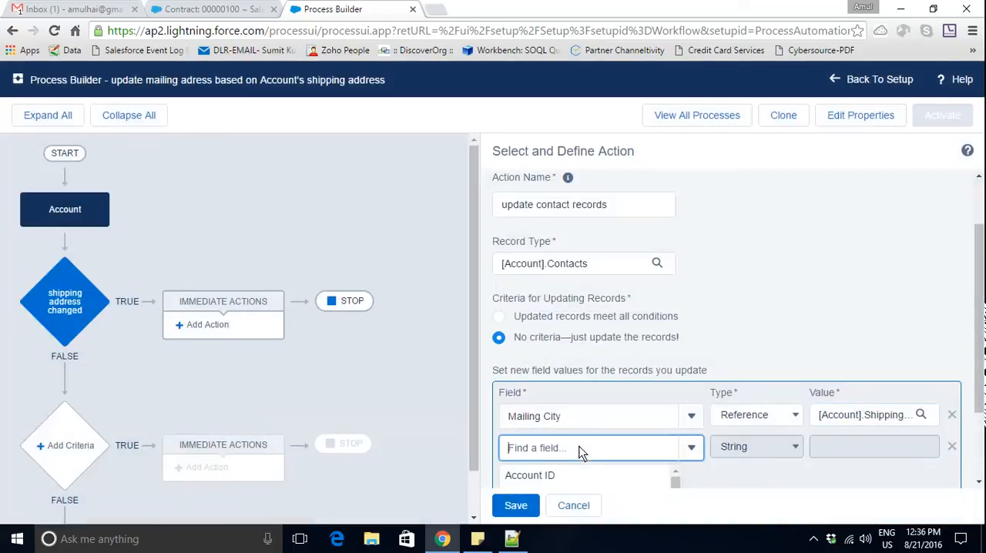
type("Mailin")
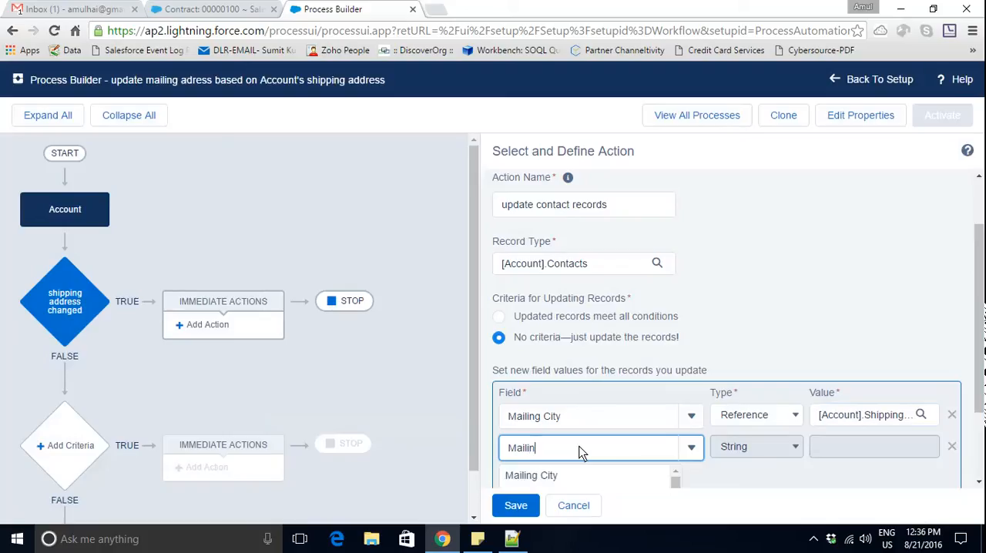
type("g")
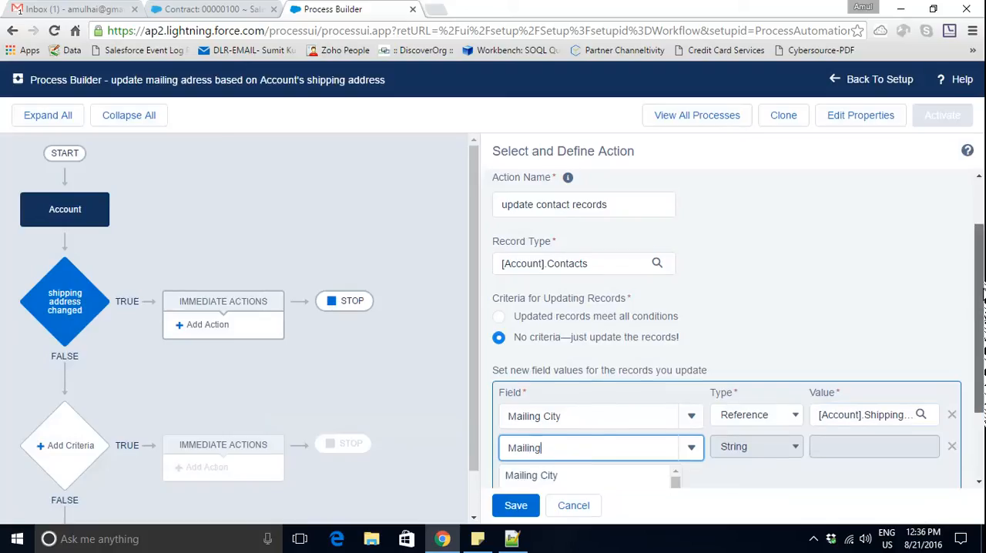
left_click_drag(980, 303, 984, 367)
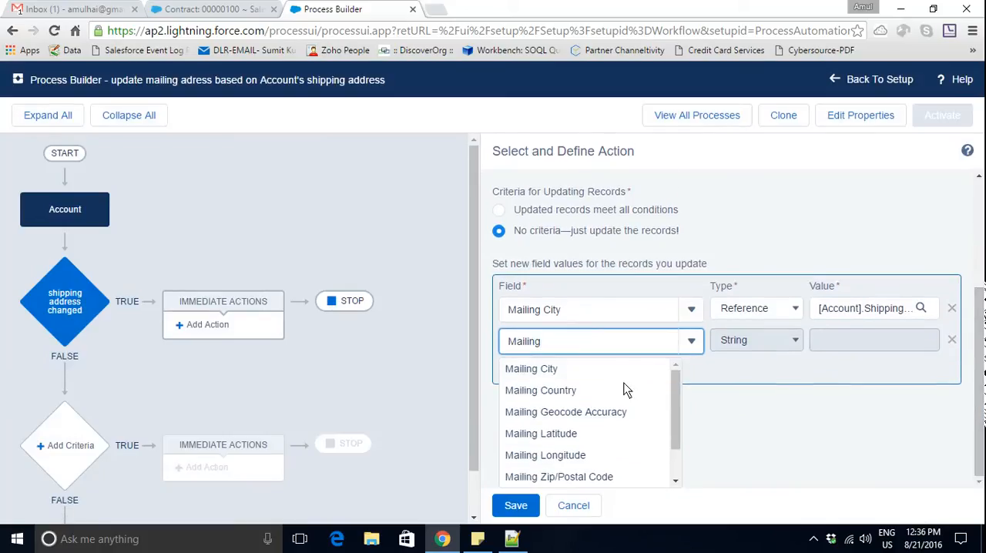
left_click(545, 391)
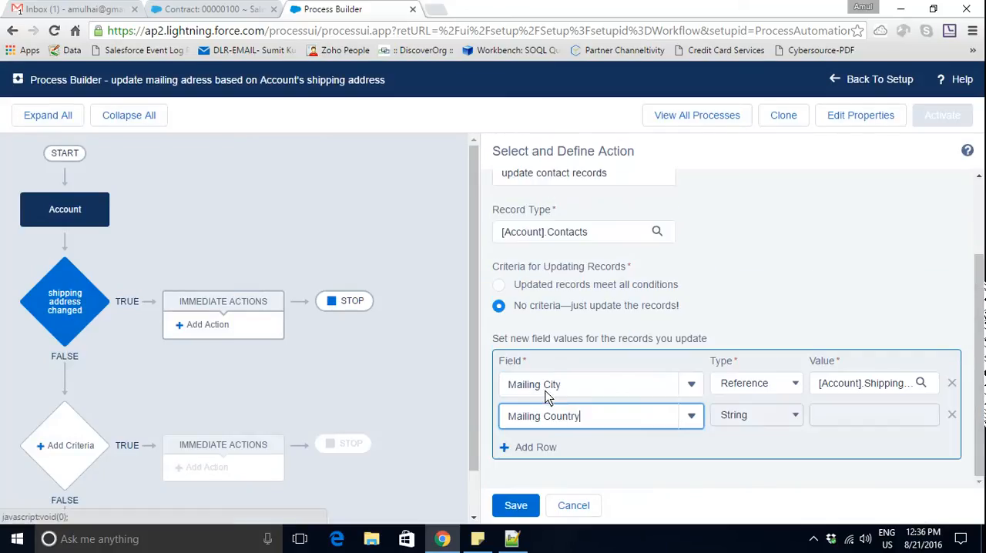
- Set the Mailing Country value to a Reference to the Account's Shipping Country field
left_click(795, 416)
left_click(781, 447)
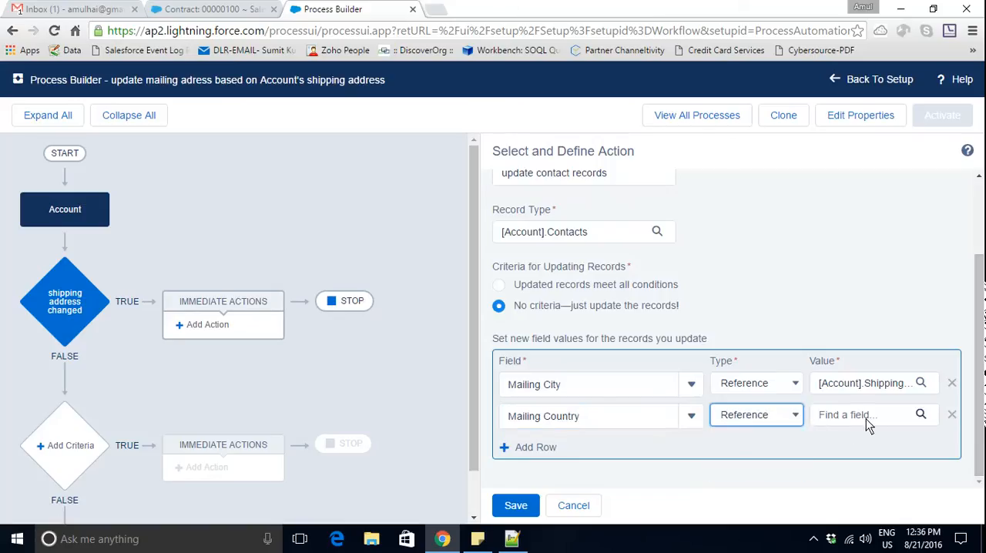
left_click(866, 419)
type("a")
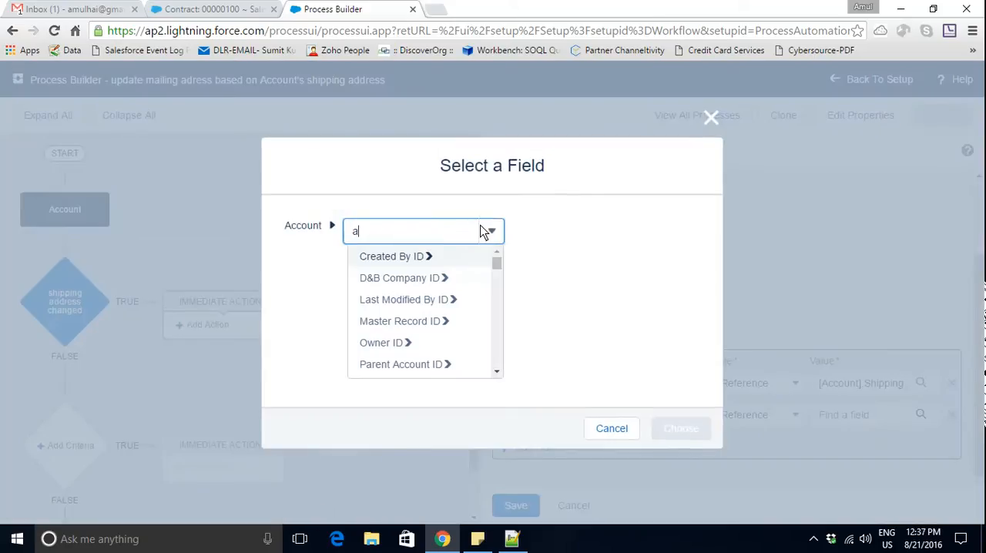
type("hi")
key("BackSpace")
key("BackSpace")
key("BackSpace")
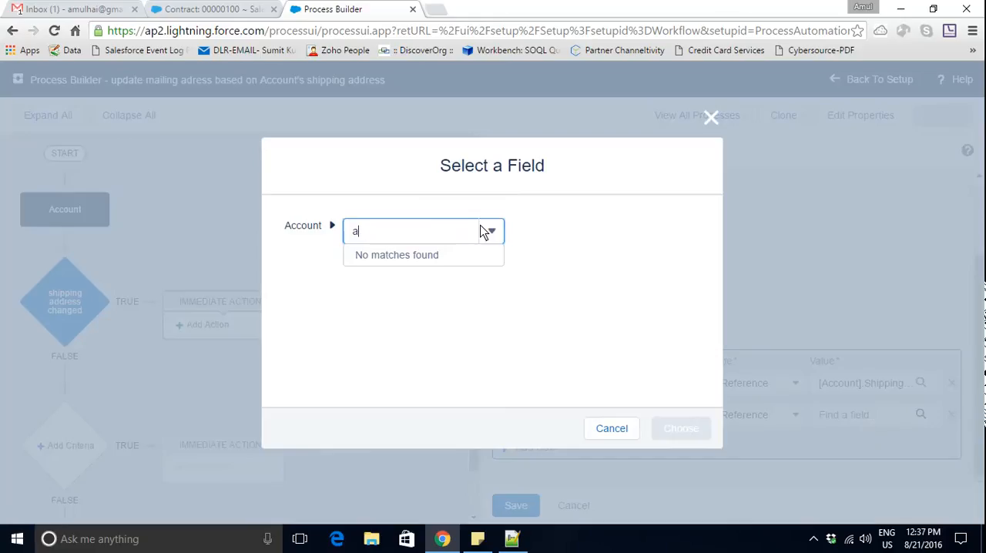
type("shi")
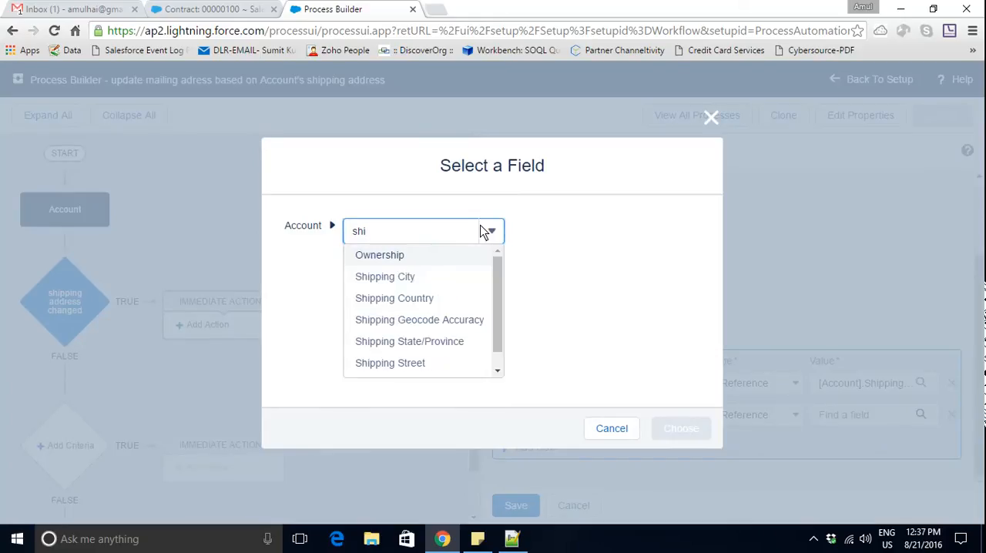
left_click(426, 300)
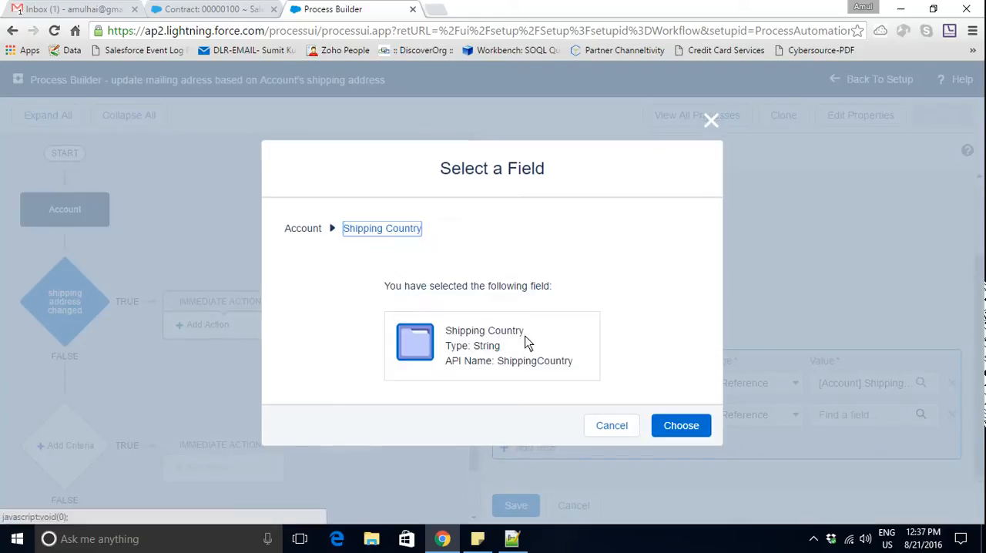
left_click(669, 420)
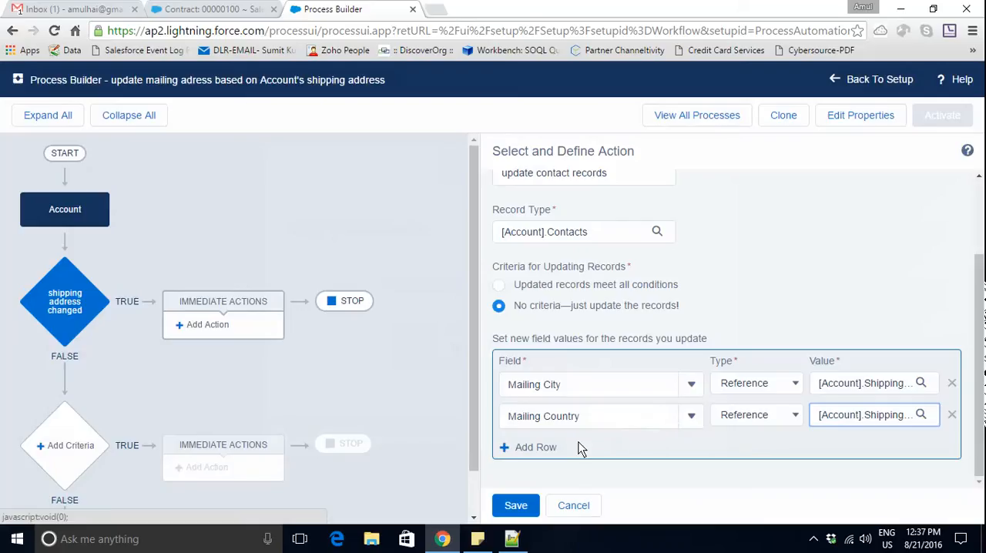
- Add a third field row and choose Mailing Zip/Postal Code as the contact field to update
left_click(545, 450)
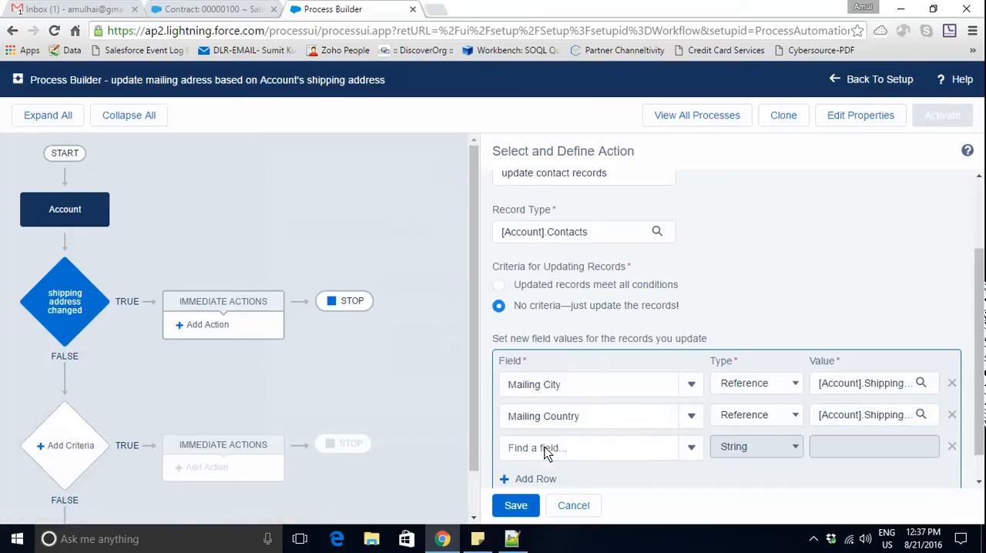
left_click(545, 452)
type("mail")
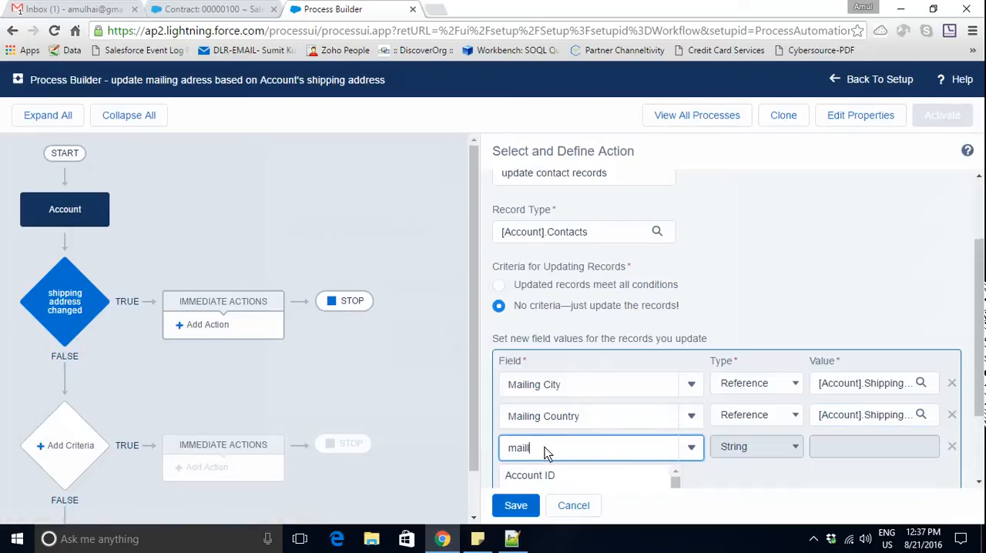
type("l")
key("BackSpace")
key("BackSpace")
type("ling")
left_click_drag(979, 360, 979, 421)
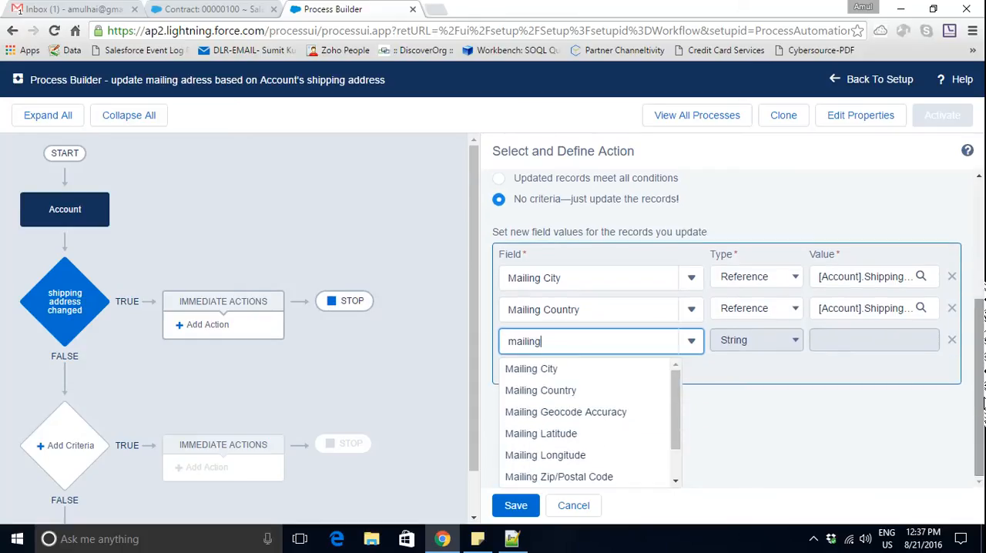
left_click_drag(677, 418, 678, 447)
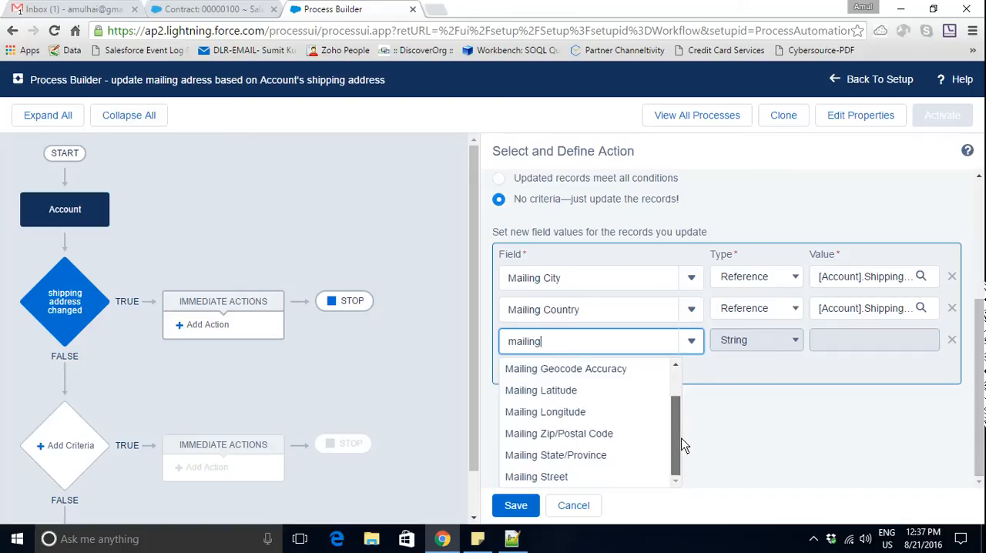
left_click(595, 434)
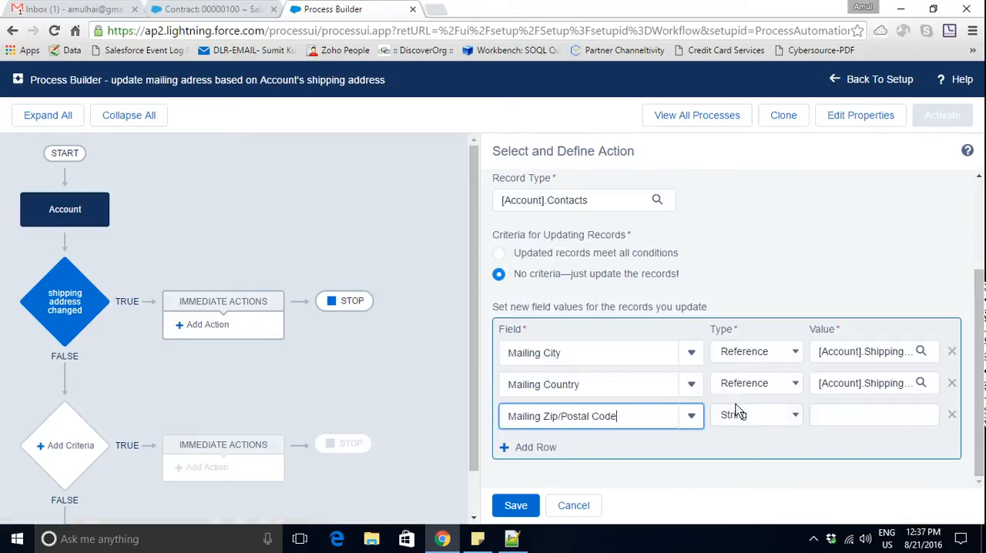
- Set the Mailing Zip/Postal Code value to a Reference to the Account's Shipping State/Province field
left_click(857, 413)
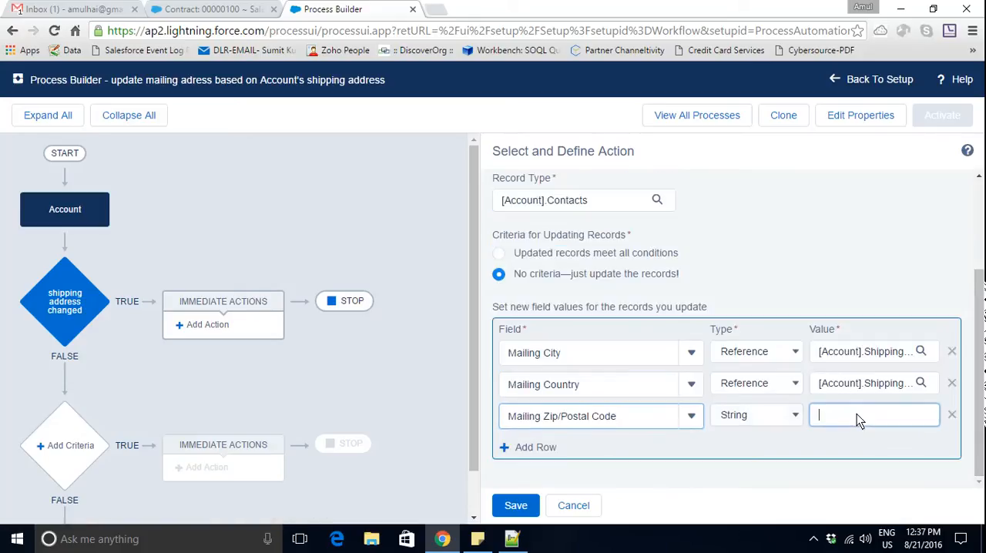
left_click(785, 418)
left_click(777, 446)
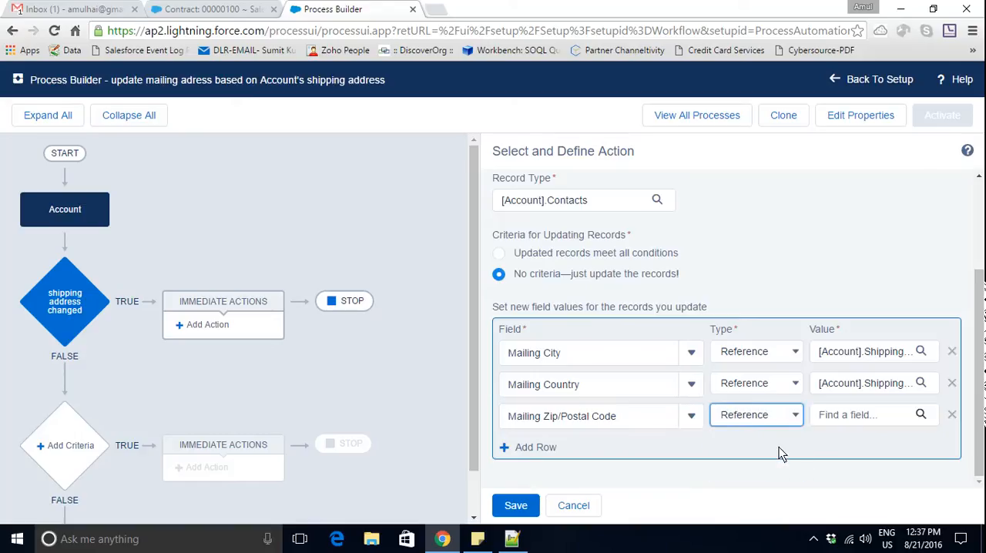
left_click(886, 421)
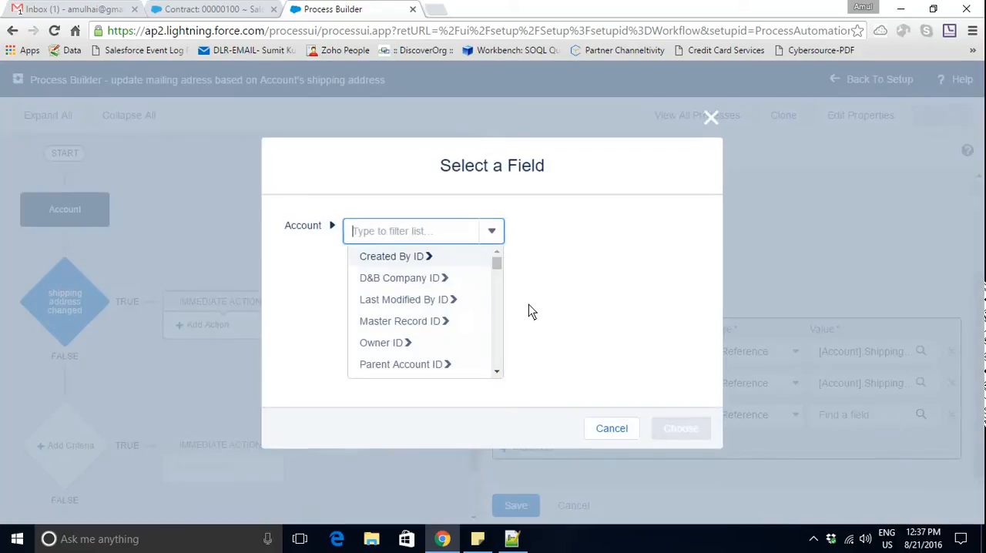
type("shio")
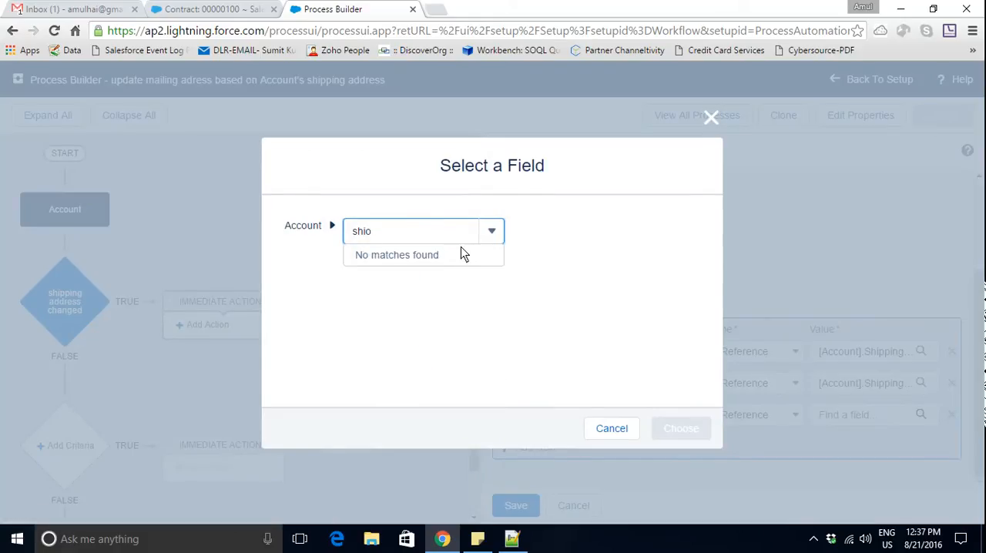
key("BackSpace")
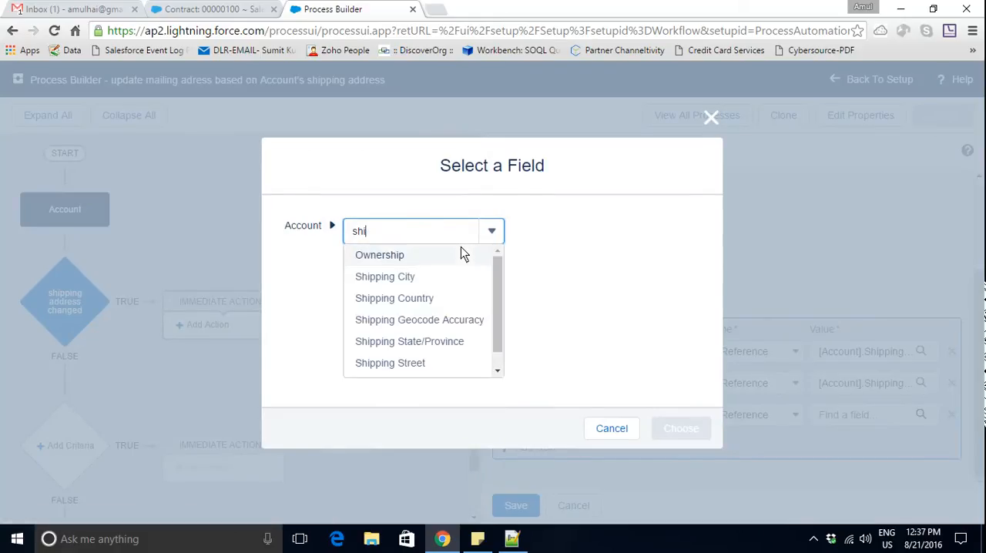
scroll(500, 314, "down", 1)
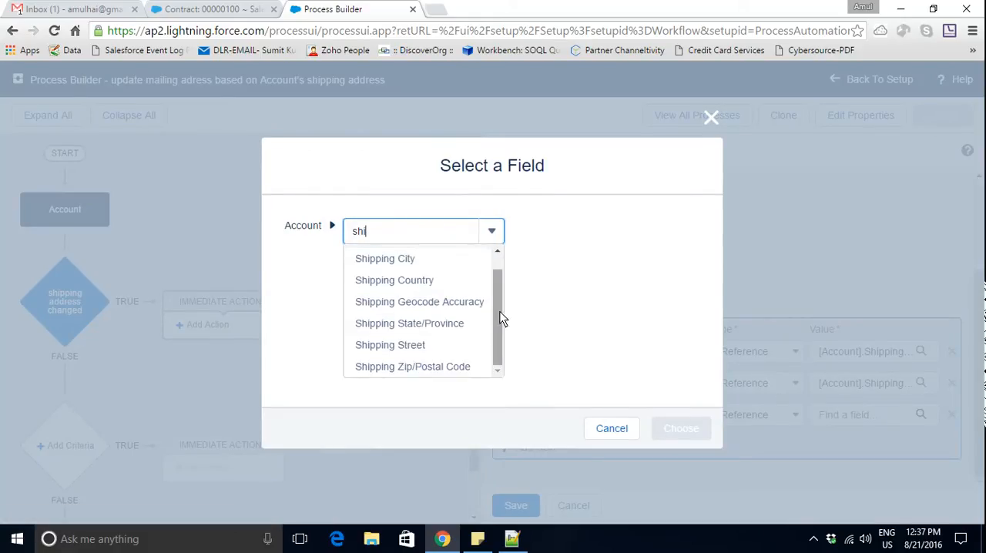
left_click(447, 324)
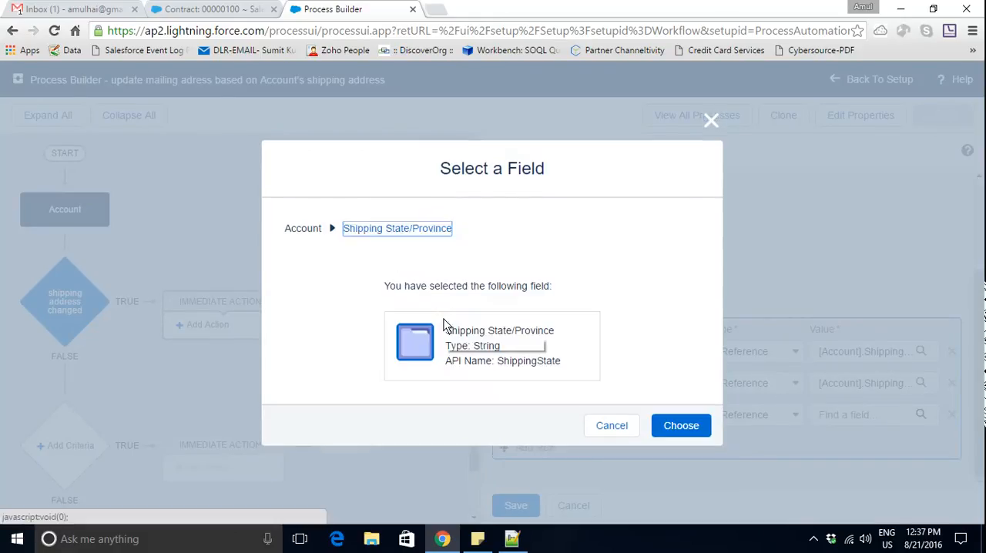
left_click(678, 424)
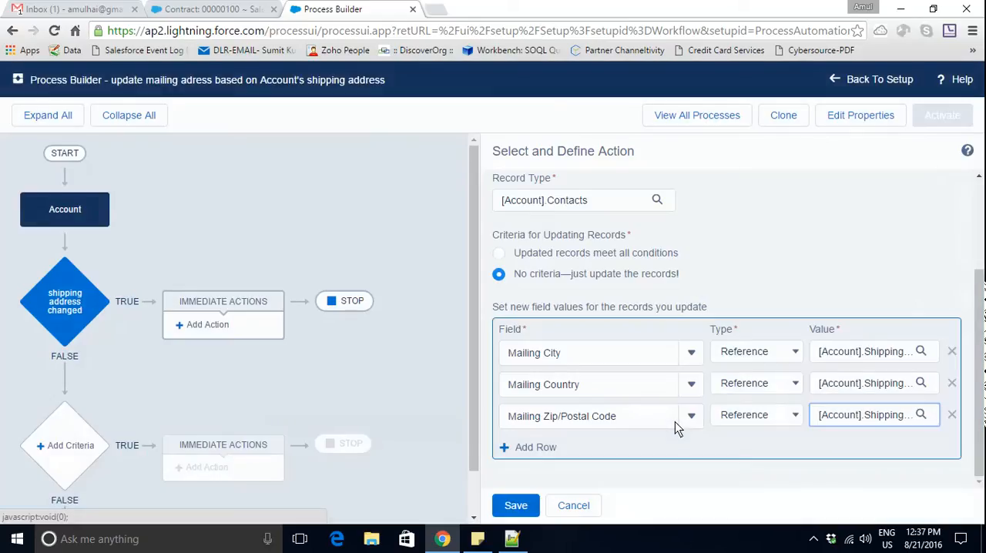
- Change the Mailing Zip/Postal Code reference to the Account's Shipping Zip/Postal Code field
left_click(921, 416)
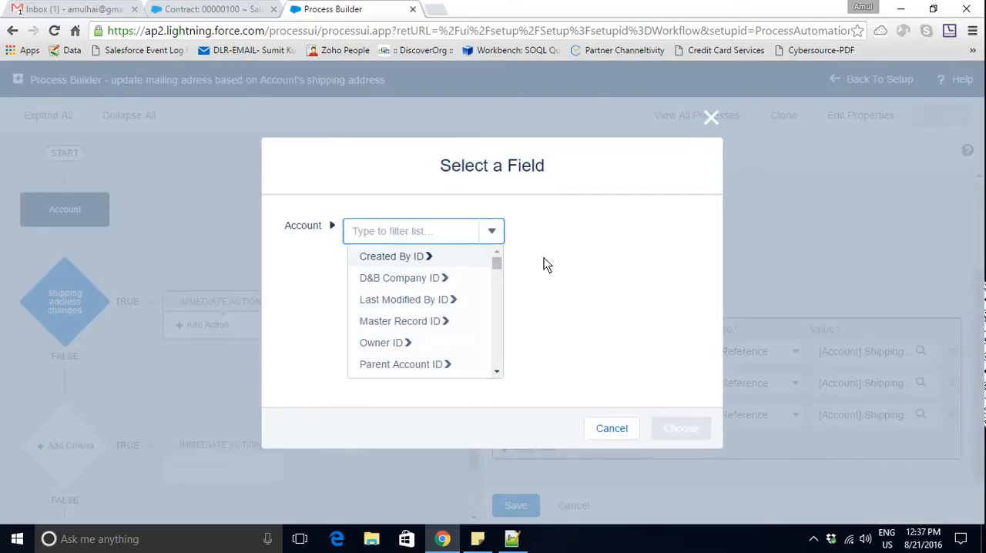
type("zip")
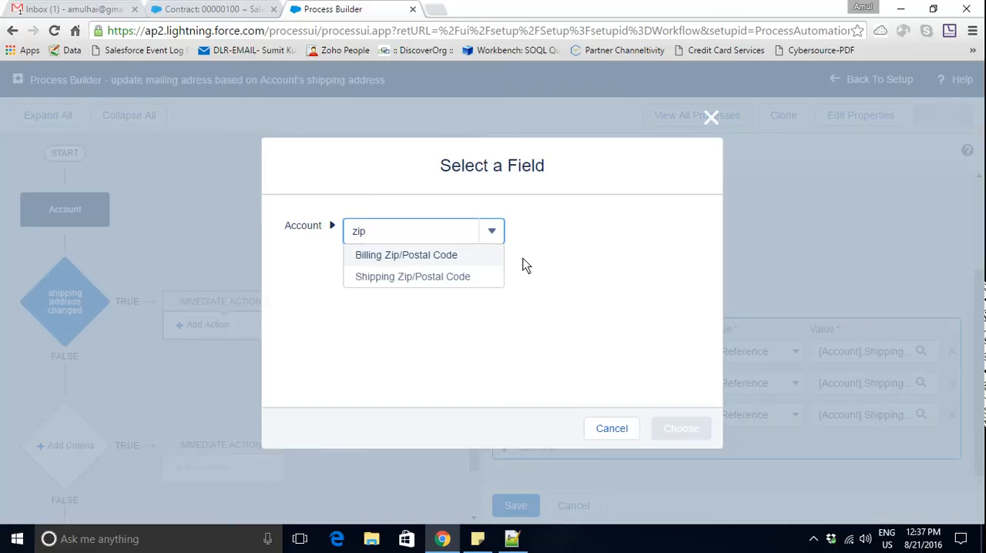
left_click(437, 276)
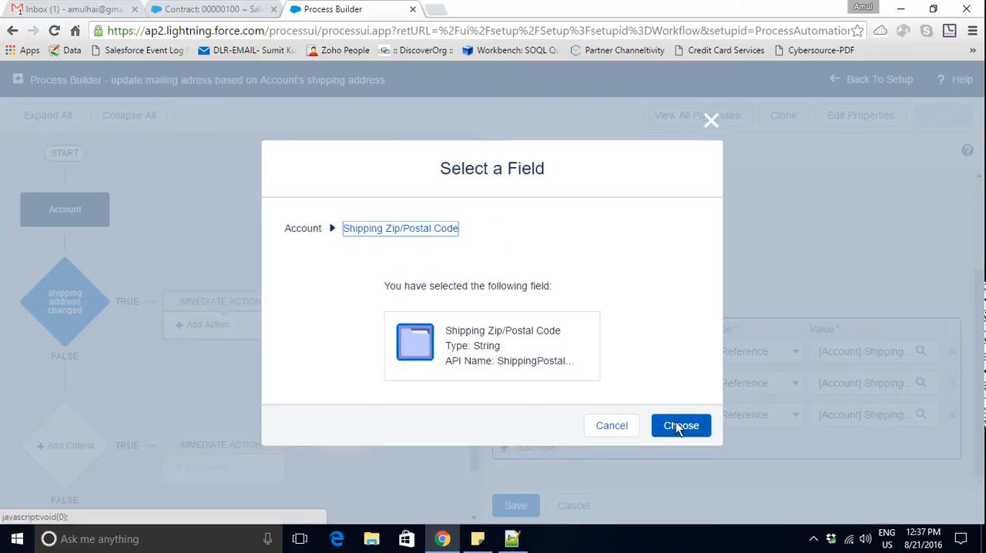
left_click(676, 423)
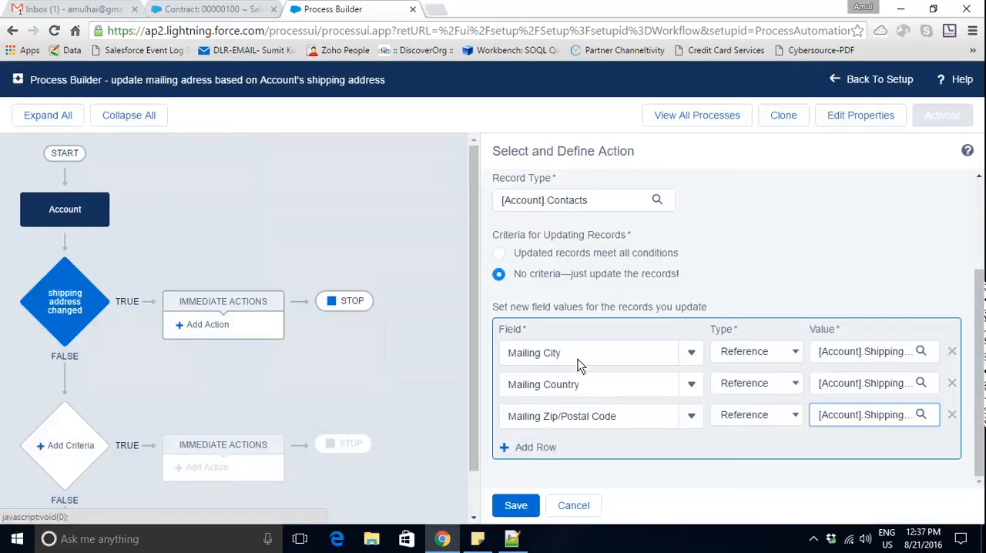
- Add a fourth field row and choose Mailing State/Province as the contact field to update
left_click(538, 449)
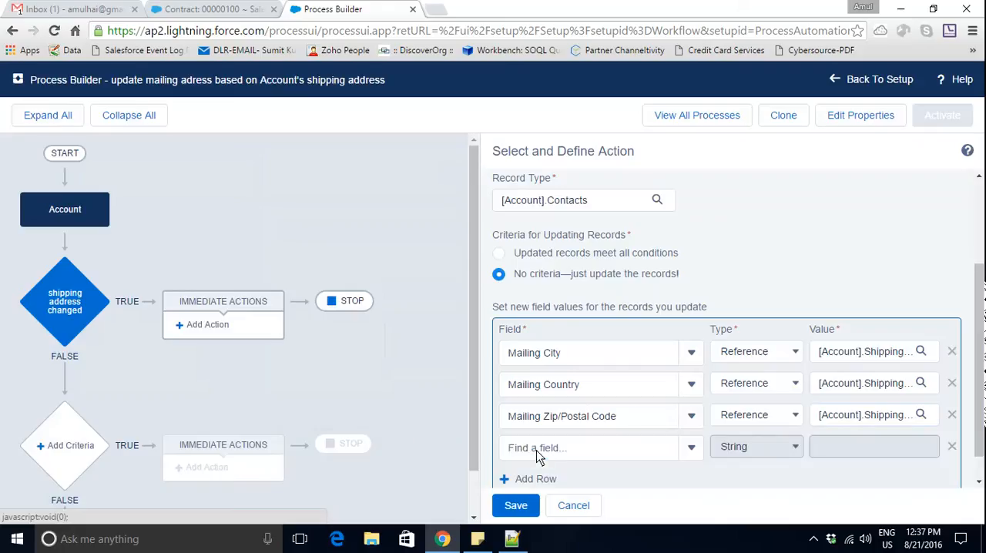
scroll(983, 383, "down", 1)
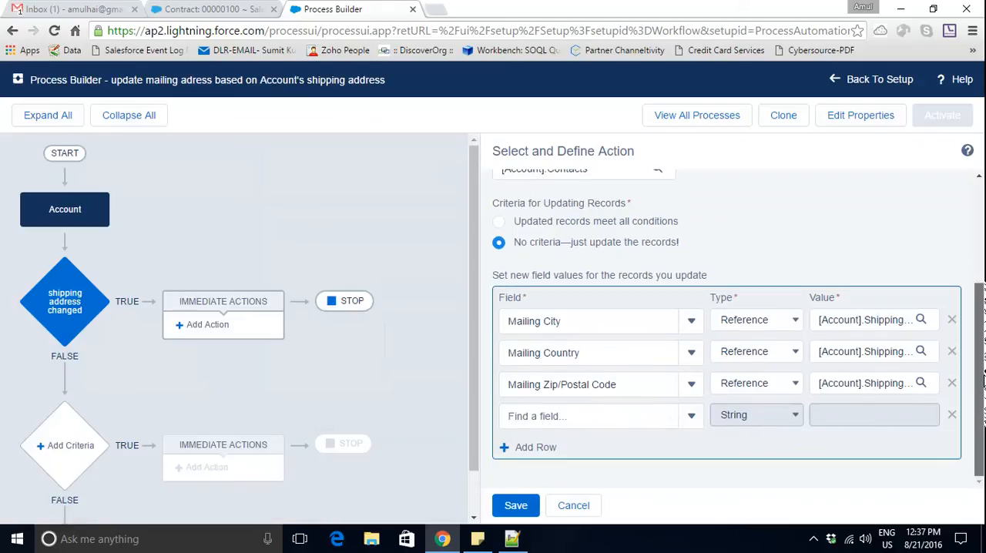
left_click(642, 422)
type("maili")
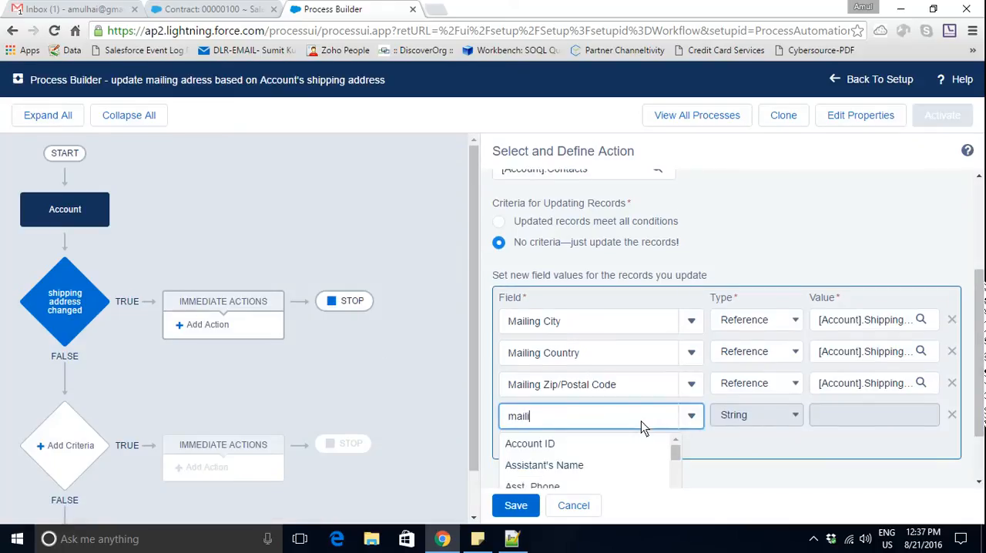
type("ng s")
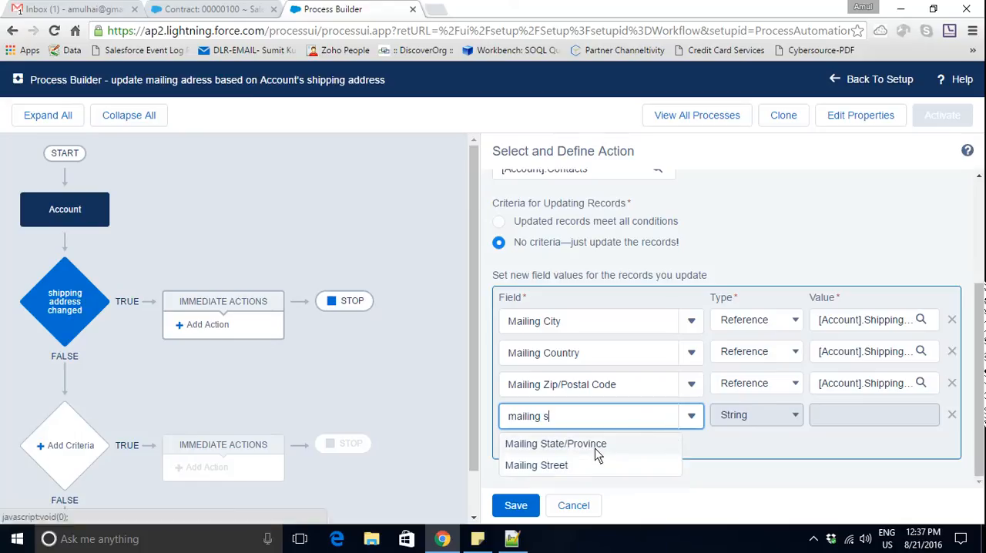
left_click(596, 450)
- Set the Mailing State/Province value to a Reference to the Account's Shipping State/Province field
left_click(796, 420)
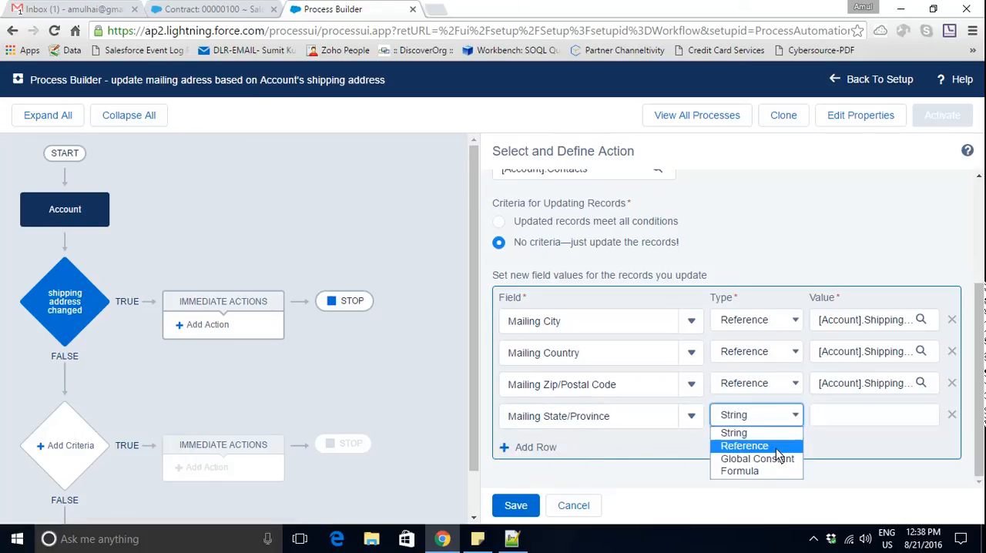
left_click(776, 448)
left_click(866, 415)
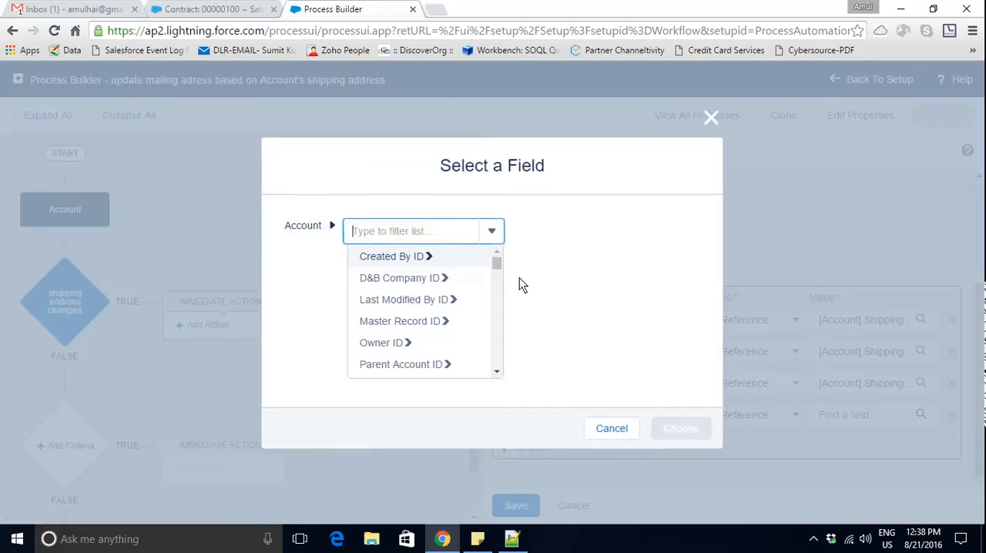
type("stat")
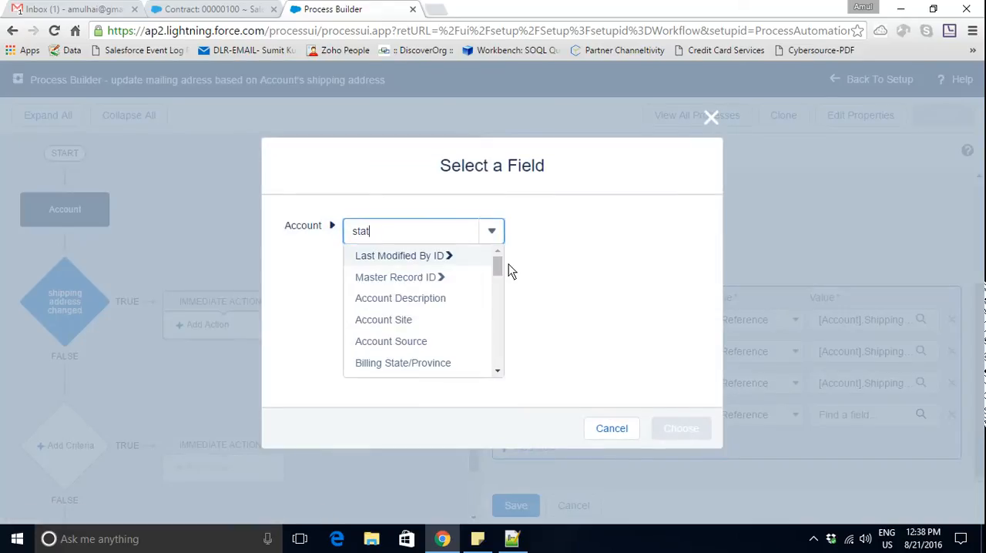
type("e")
left_click(415, 282)
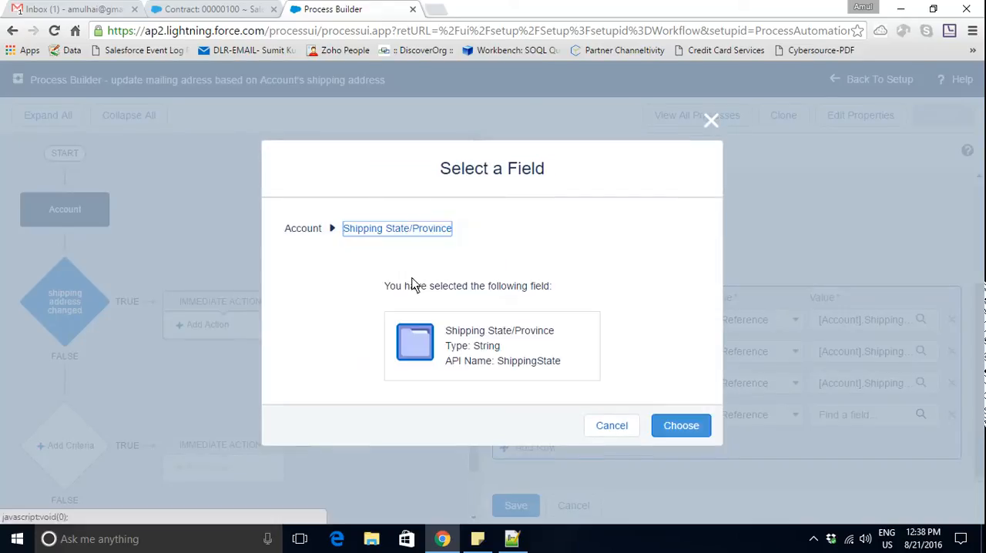
left_click(673, 425)
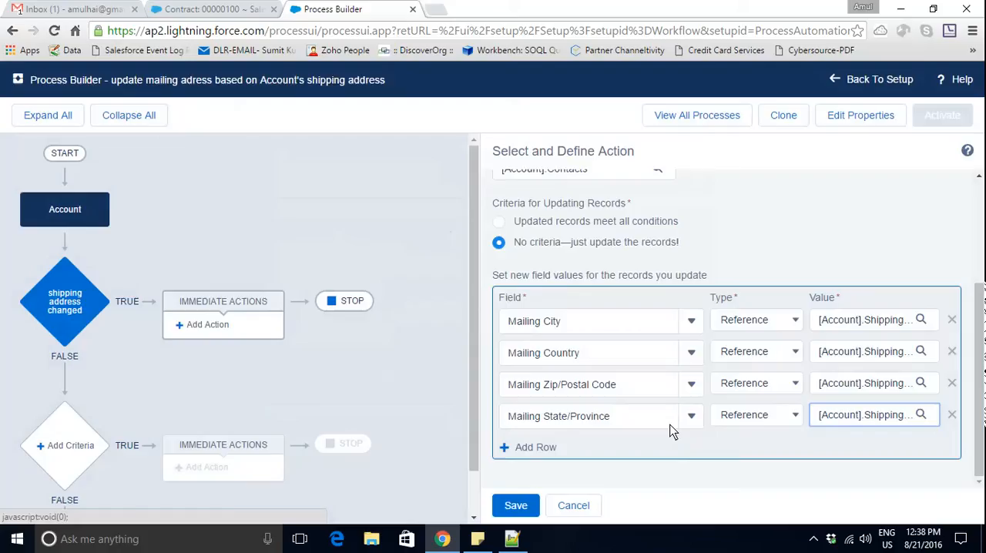
- Add a fifth field row and choose Mailing Street as the contact field to update
left_click(535, 448)
left_click(567, 447)
type("s")
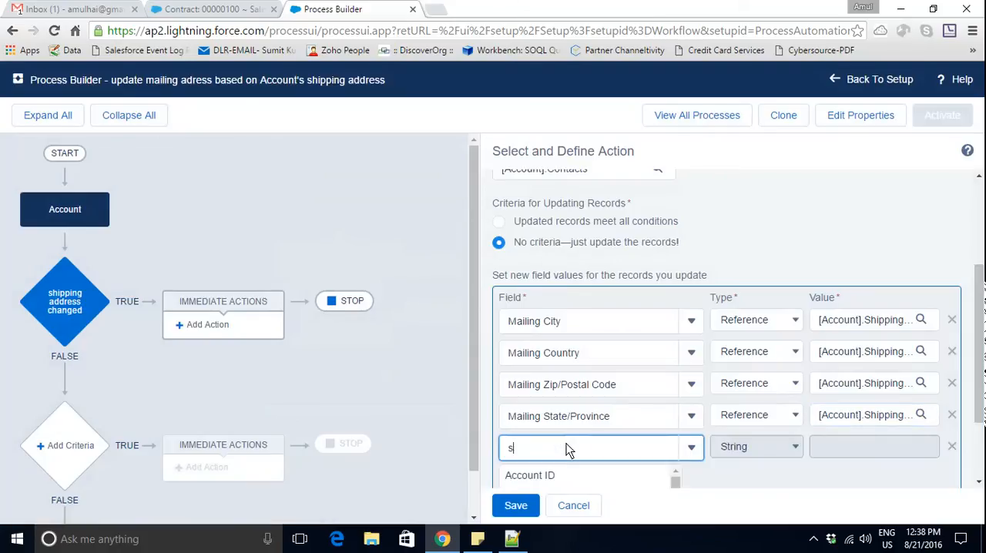
type("treet")
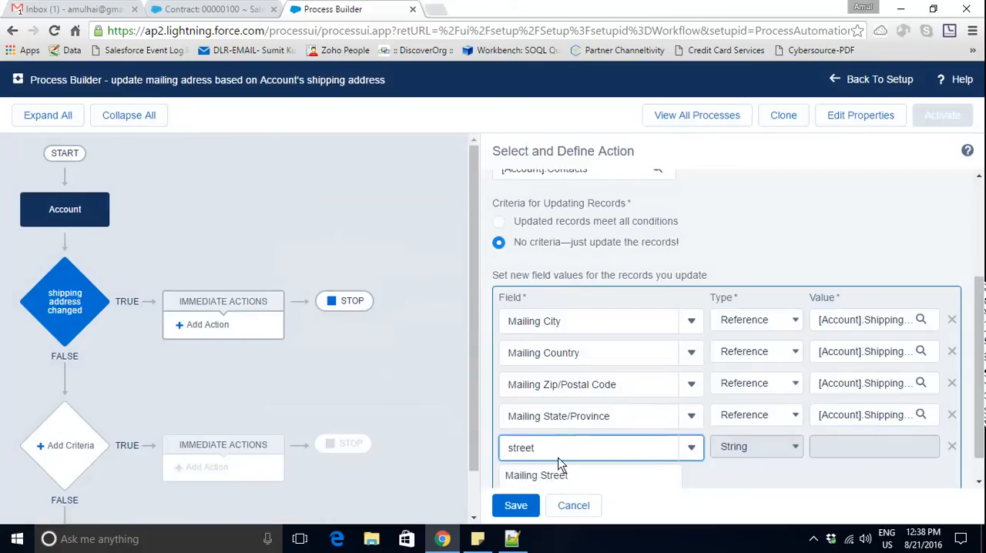
left_click(553, 476)
- Set the Mailing Street value to a Reference to the Account's Shipping Street field
left_click(787, 449)
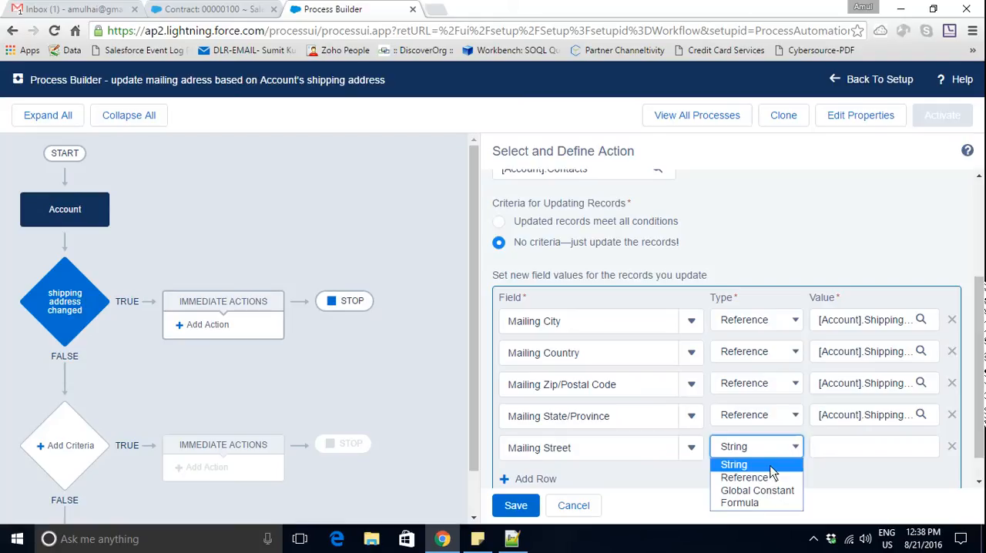
left_click(767, 478)
left_click(882, 448)
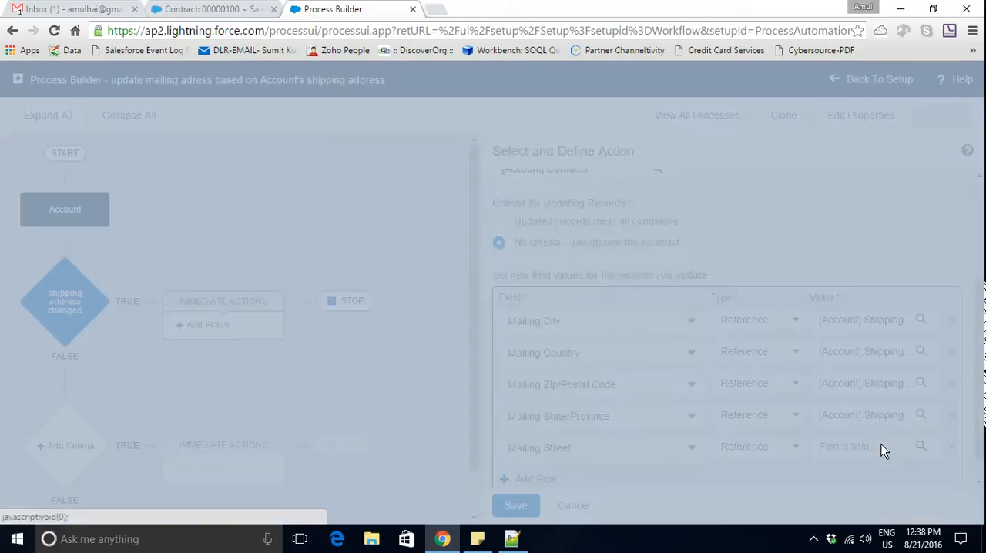
type("st")
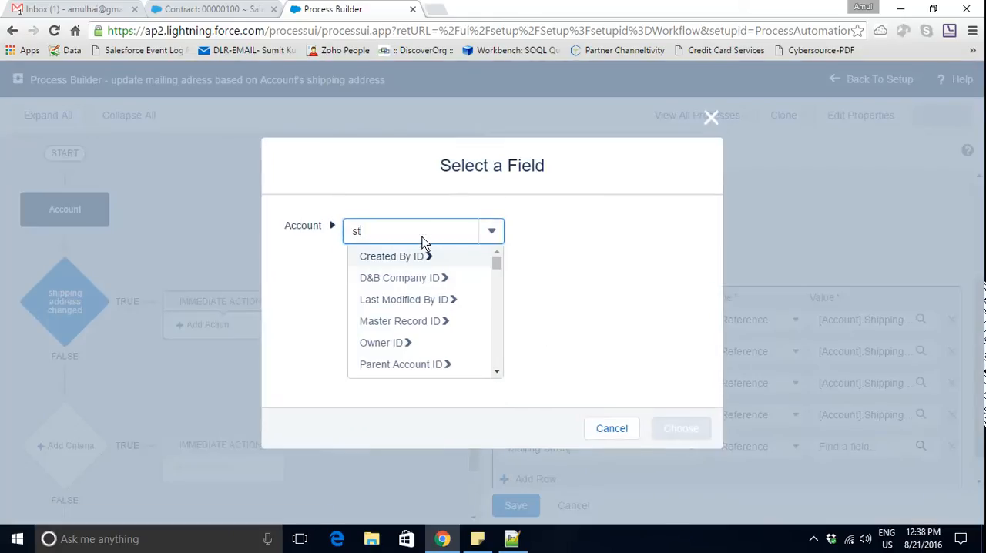
type("reet")
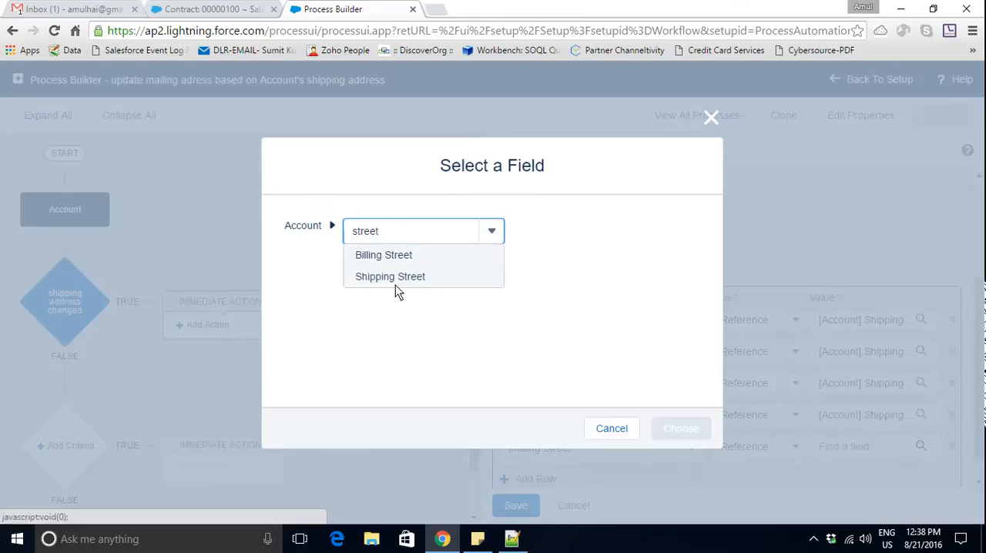
left_click(396, 285)
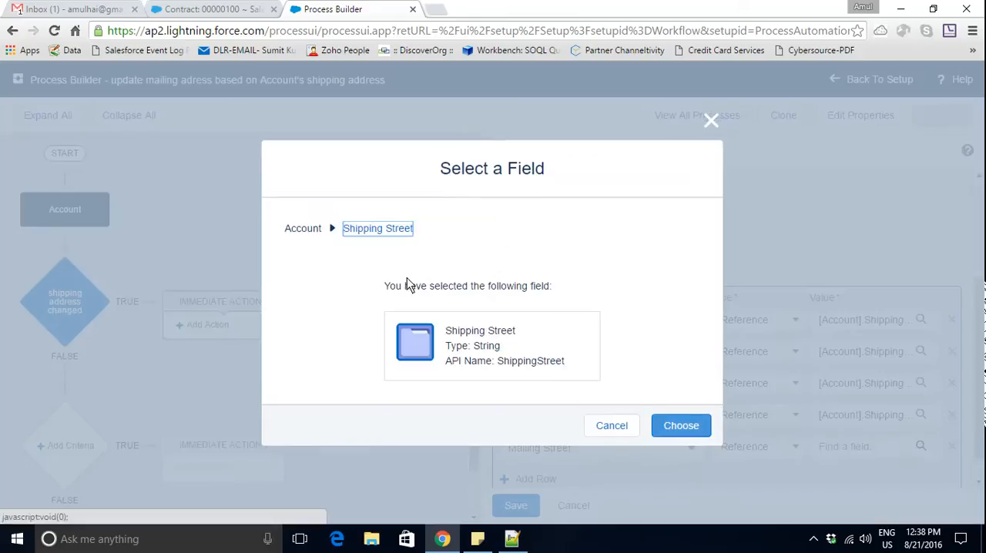
left_click(673, 425)
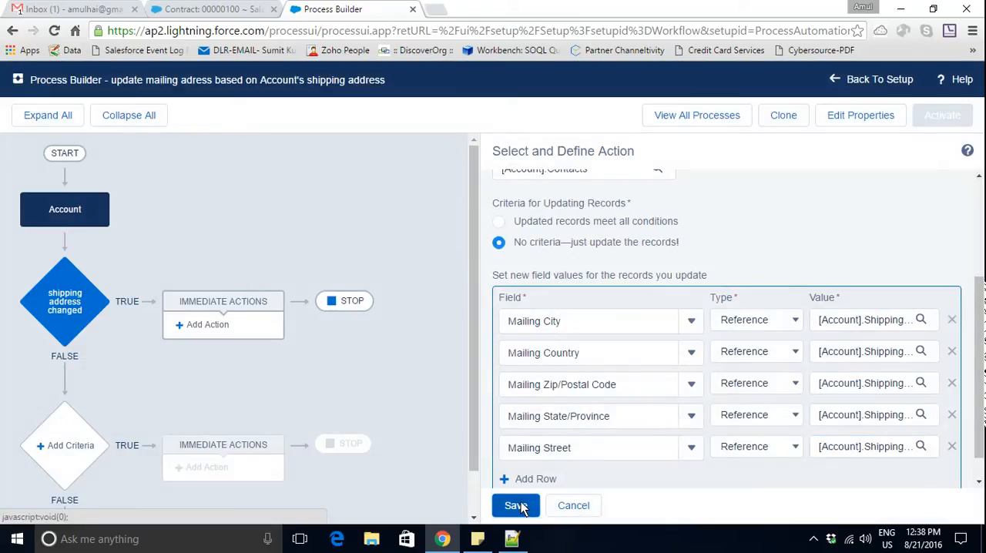
- Save the contact update action and activate the process
left_click(517, 507)
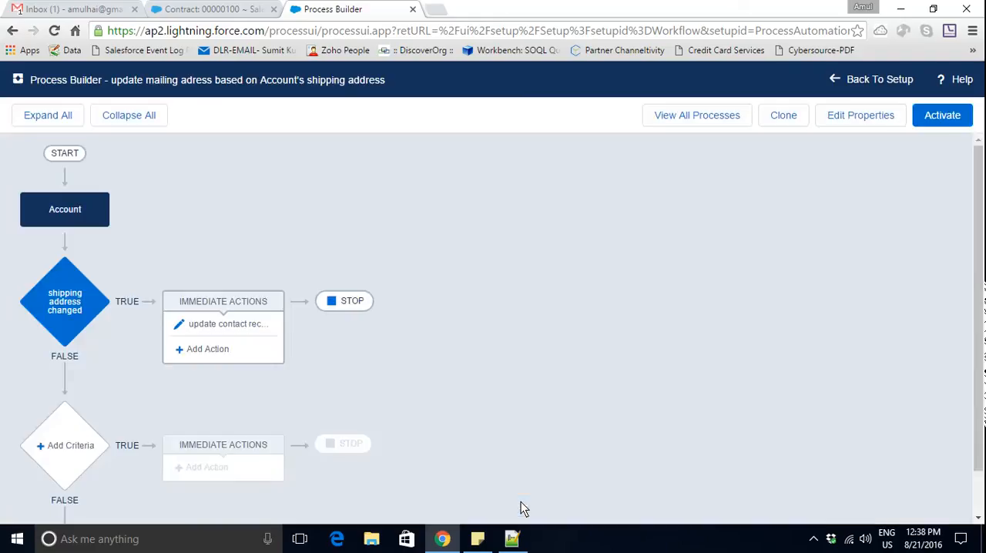
left_click(941, 116)
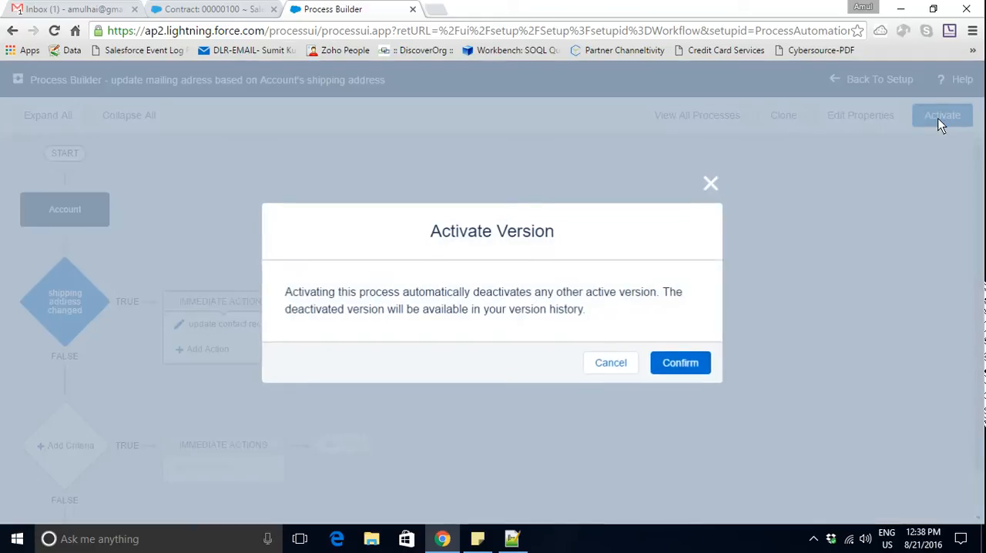
left_click(682, 363)
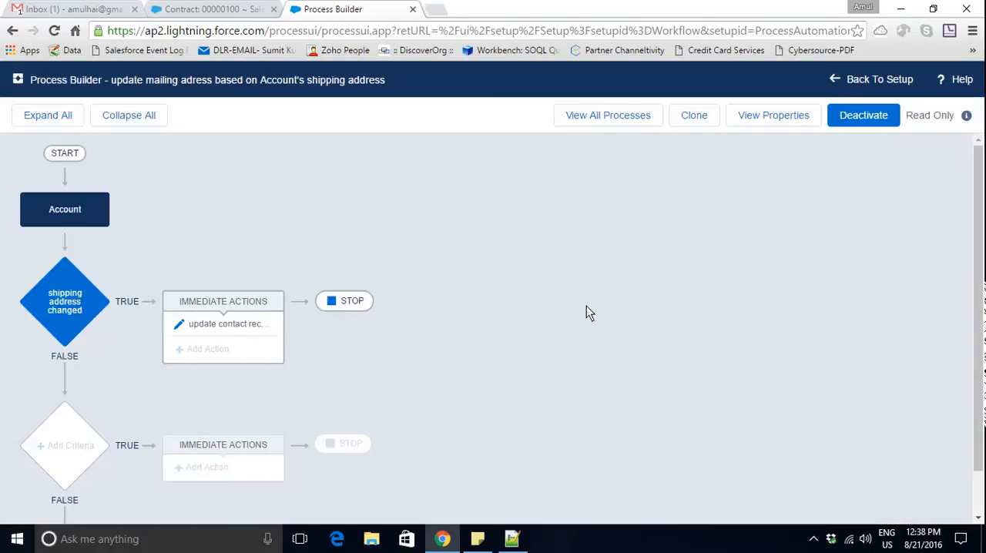
- Switch to the Salesforce contract page and open the Metropolitan Health Services account from the recent accounts
left_click(208, 8)
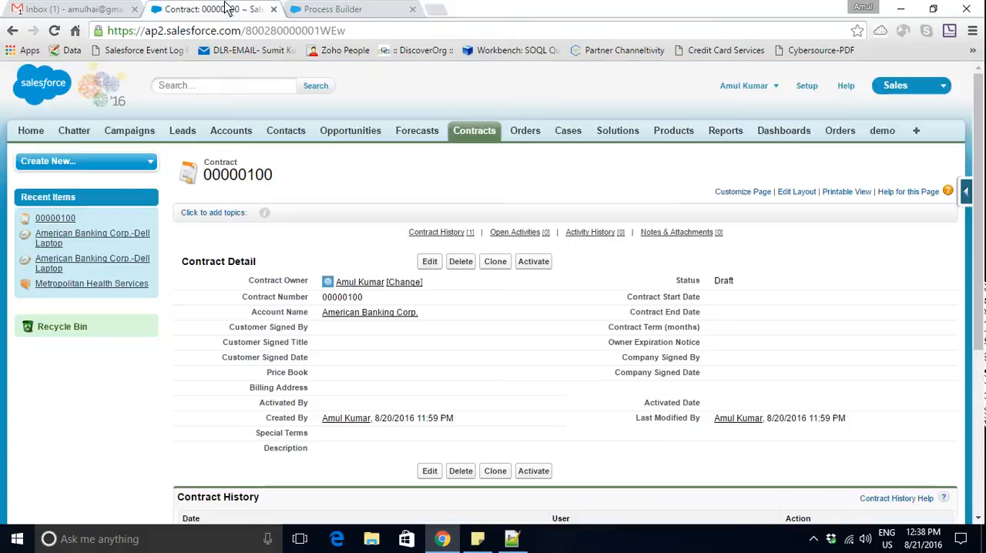
left_click(229, 132)
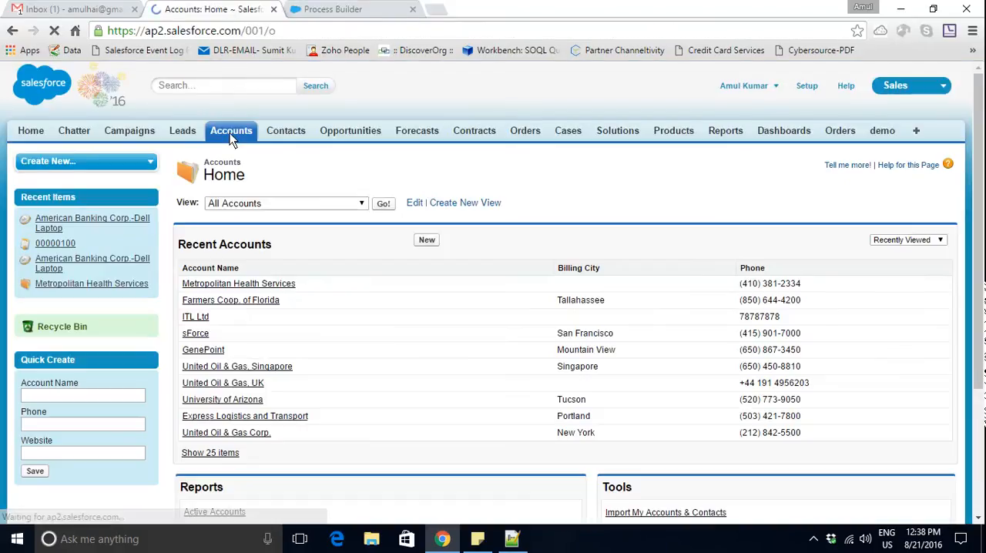
left_click(241, 285)
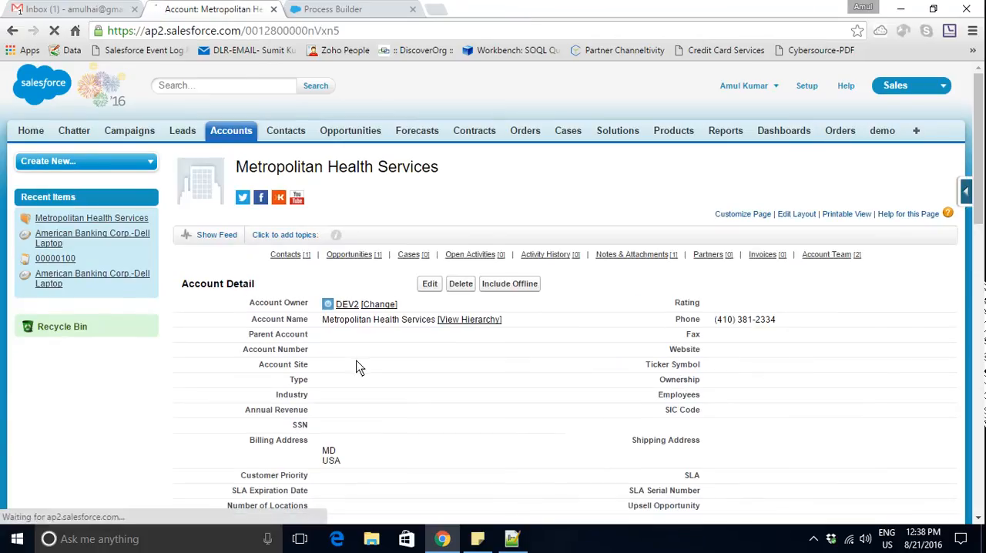
- Open the account's related contact in its own browser tab, placed directly after the account's tab
mouse_move(303, 259)
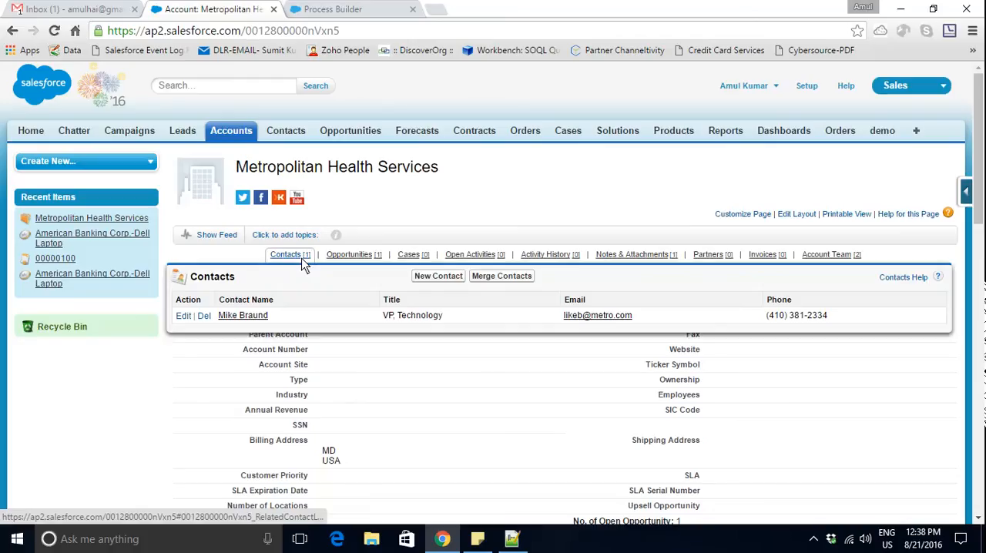
middle_click(259, 313)
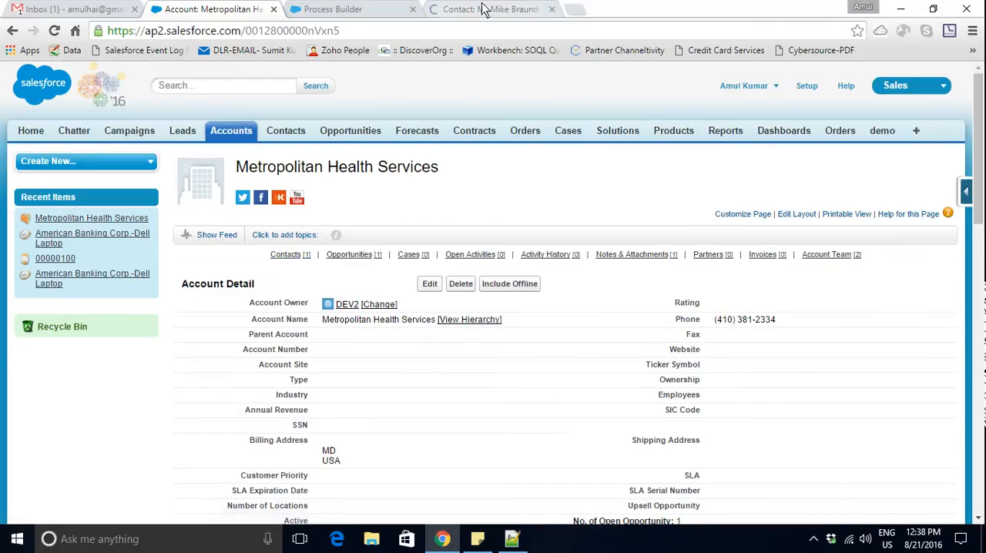
left_click_drag(453, 10, 356, 20)
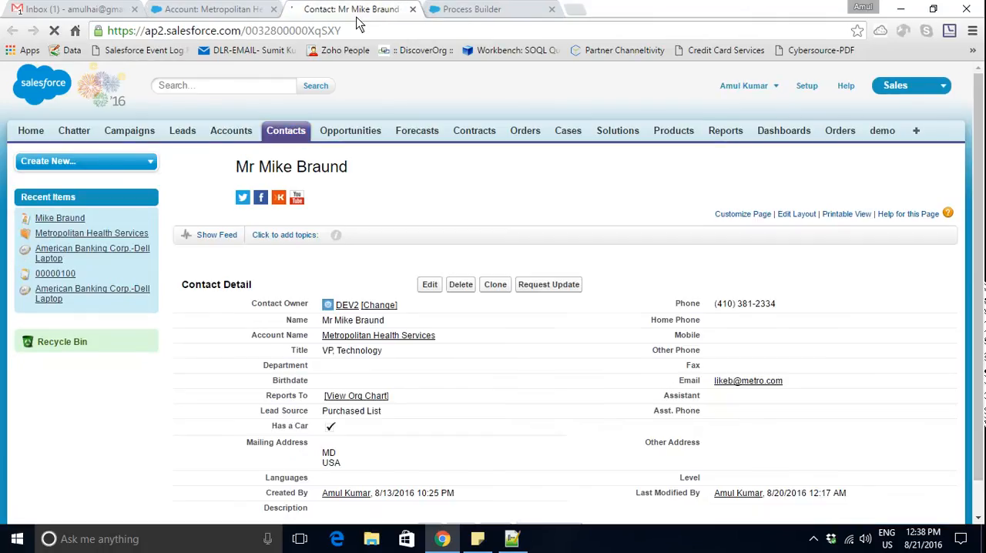
- Clone the account's contact, enter a different first and last name, and save the new contact
left_click(496, 287)
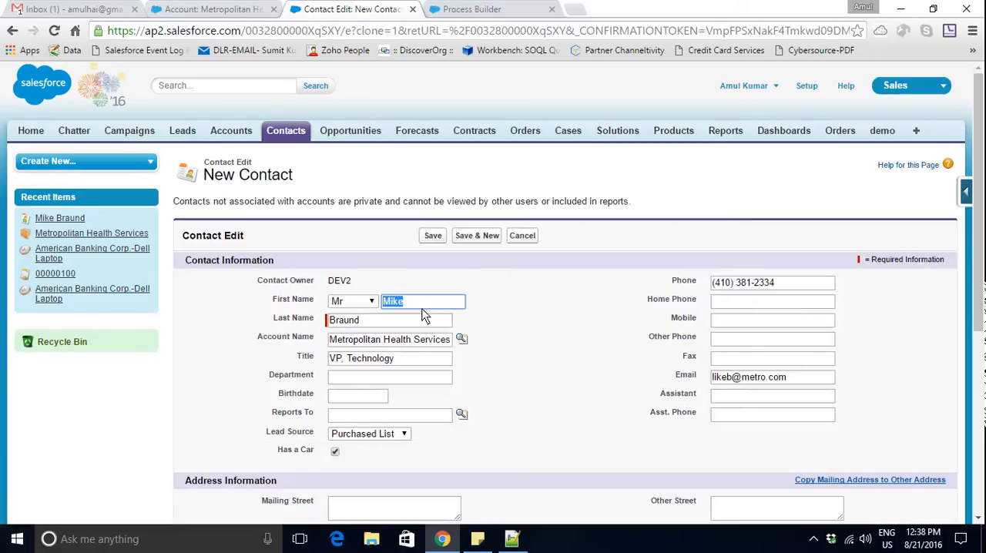
key("Tab")
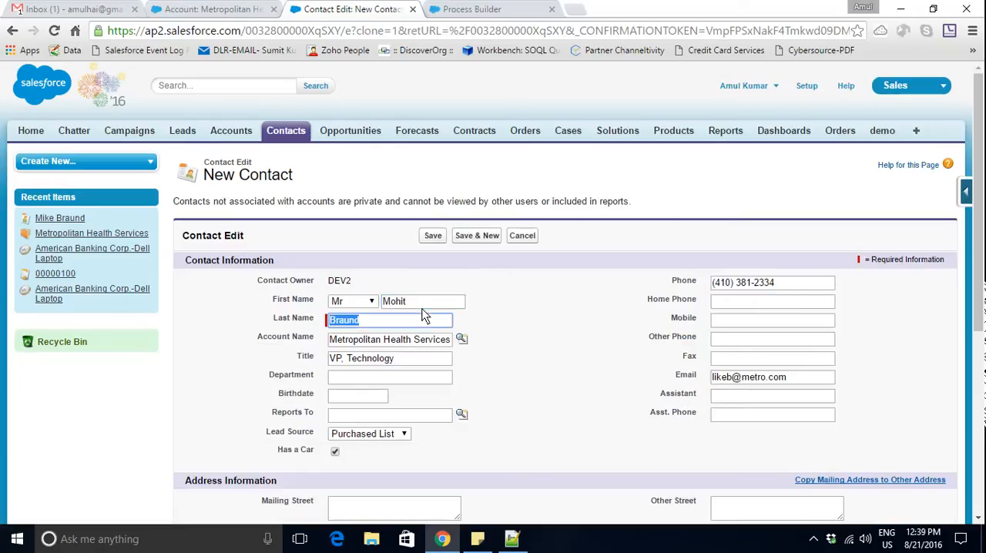
left_click(432, 236)
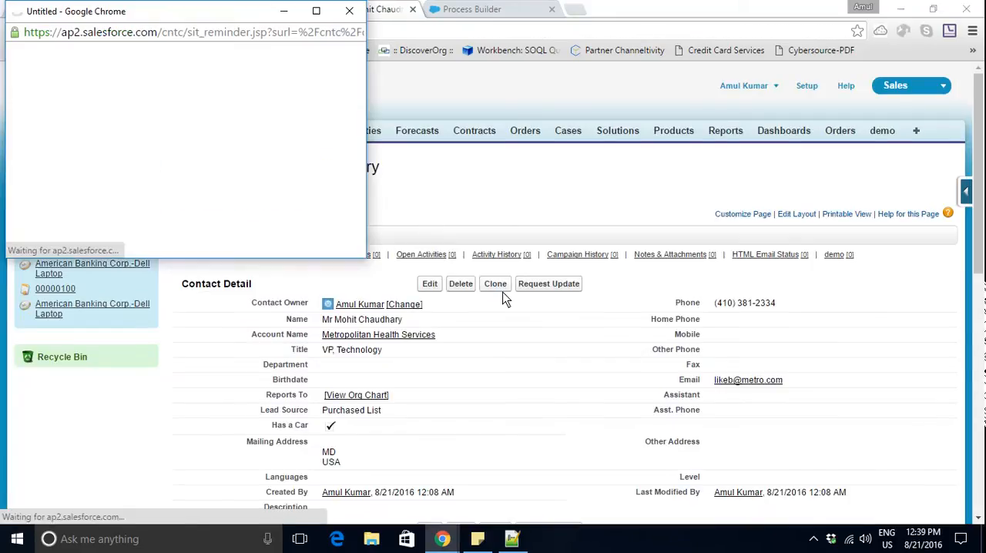
- Clone the newly created contact as another Metropolitan Health Services contact with a new first and last name, and save it
left_click(499, 287)
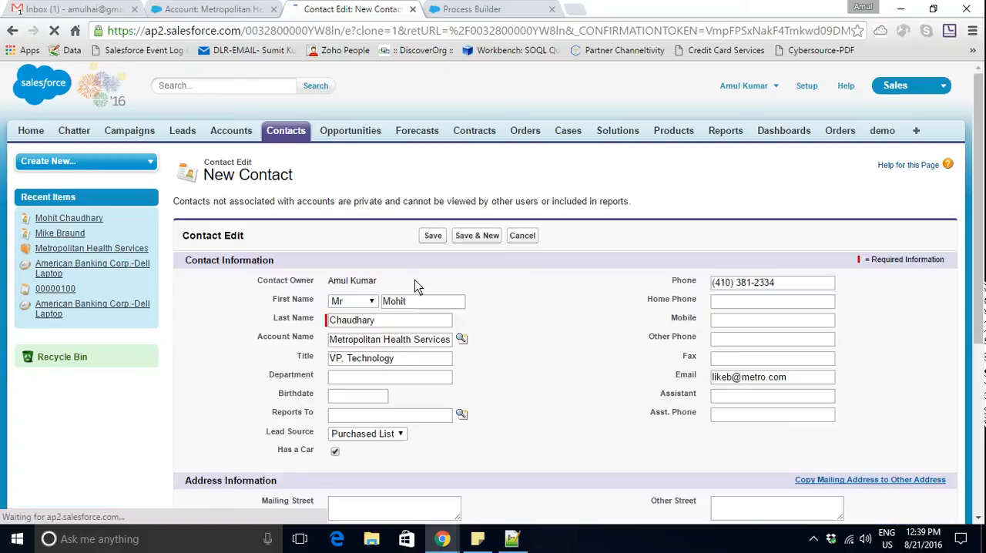
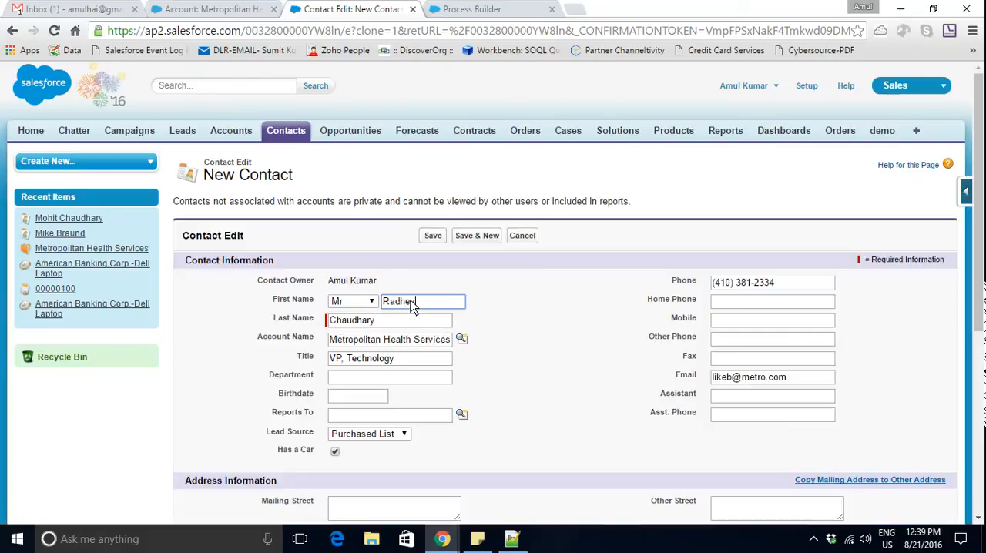
double_click(377, 327)
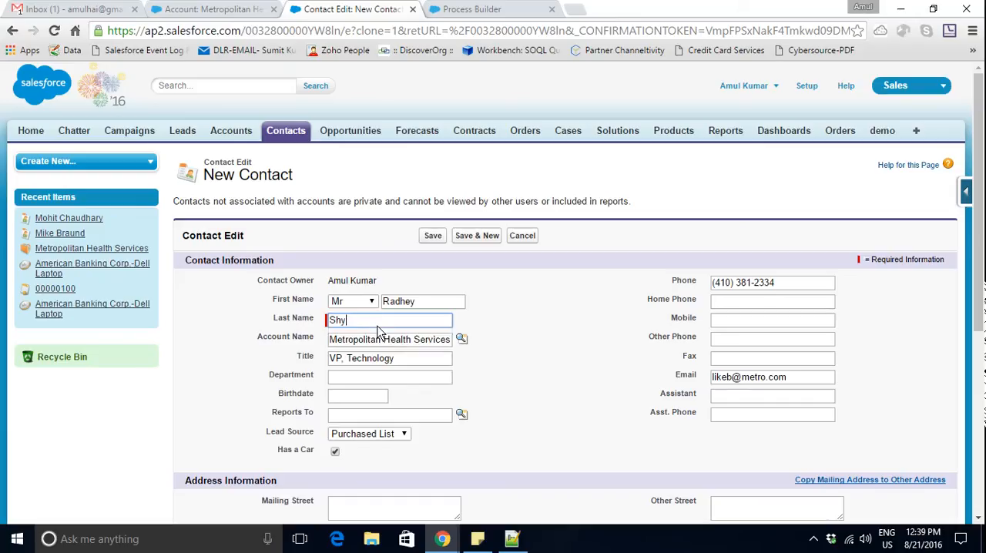
left_click(434, 237)
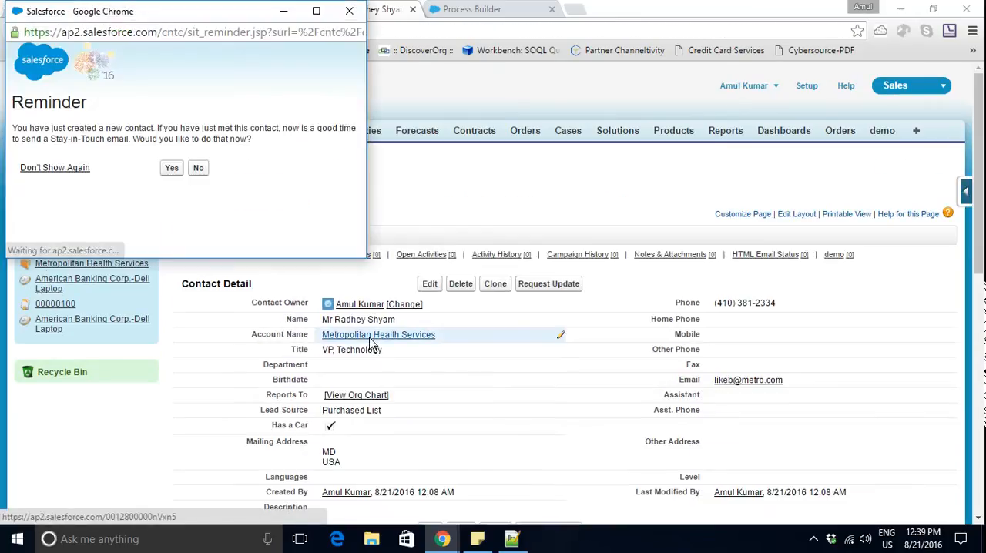
- Check the new contact's Mailing Address fields without changing them, and open the contact's Metropolitan Health Services account
double_click(360, 450)
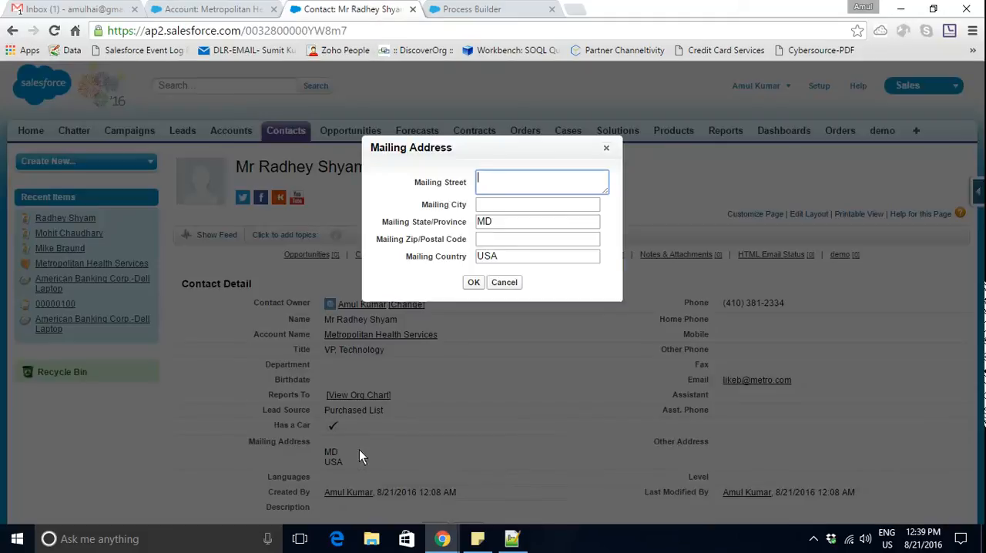
left_click(504, 282)
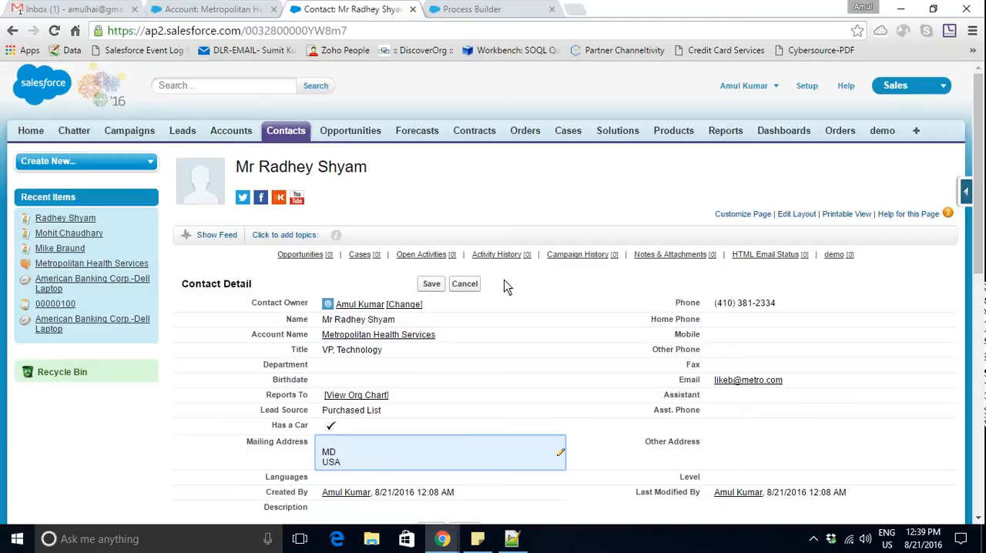
left_click(398, 342)
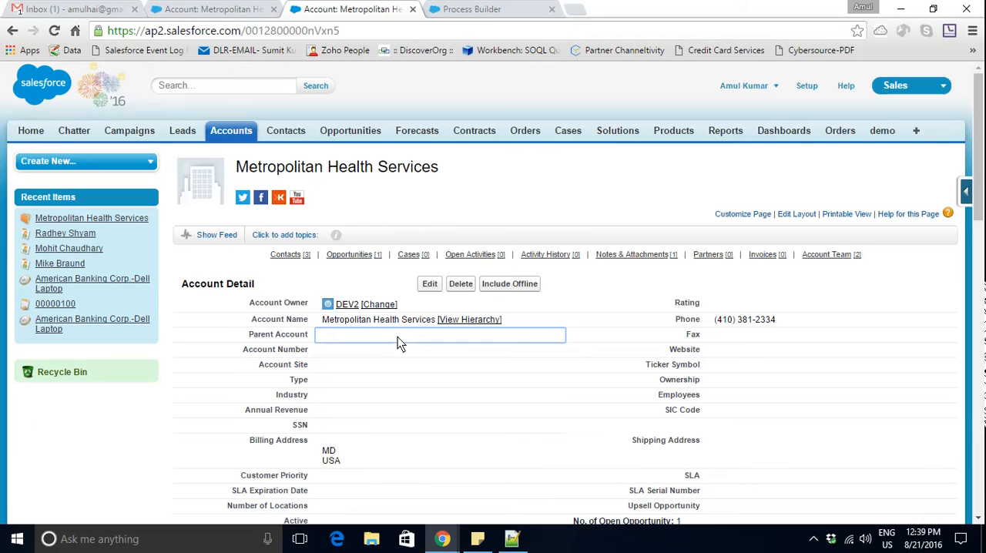
- Fill in the street and city of the Metropolitan Health Services account's Shipping Address
scroll(398, 338, "up", 5)
scroll(398, 337, "up", 1)
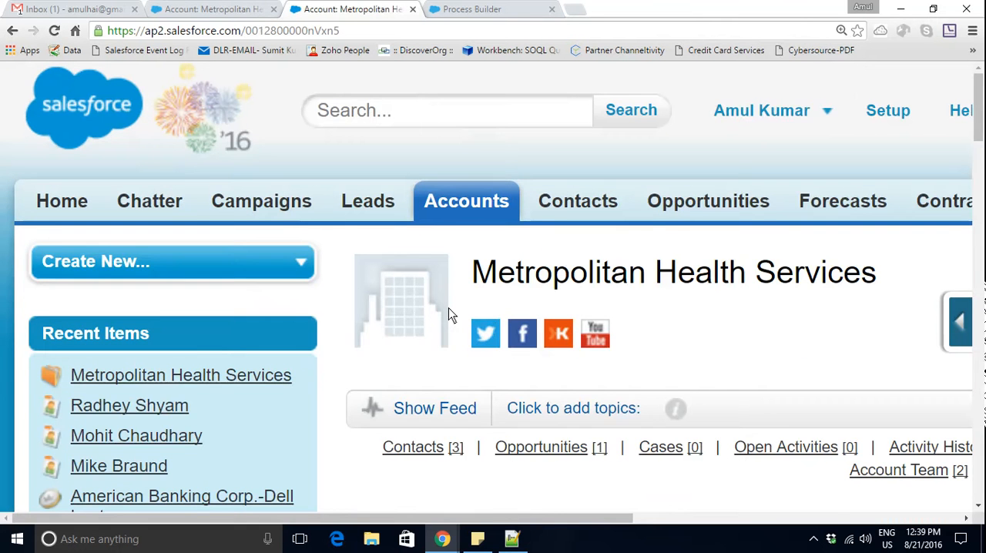
scroll(451, 314, "down", 4)
scroll(451, 315, "down", 1)
scroll(449, 315, "down", 1)
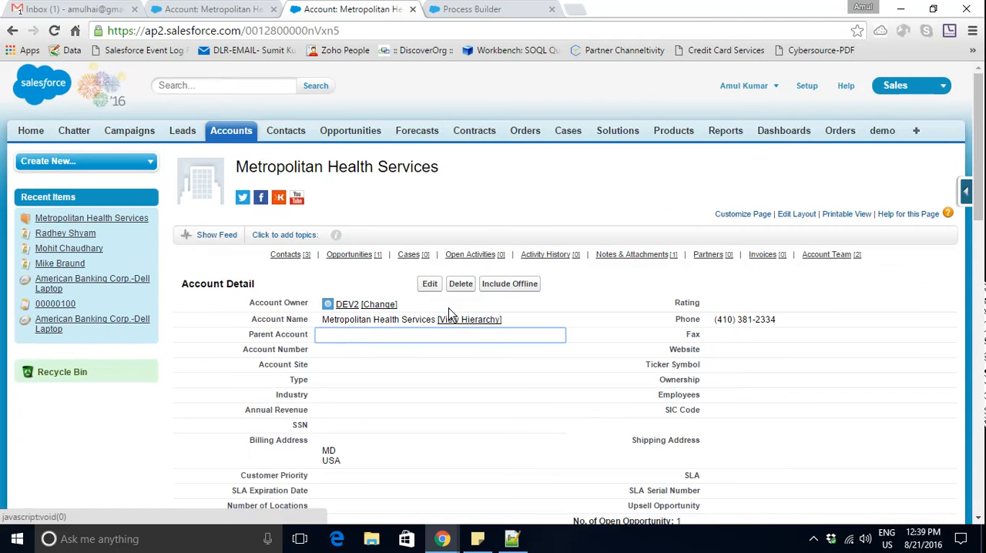
scroll(977, 201, "down", 3)
left_click_drag(985, 232, 983, 246)
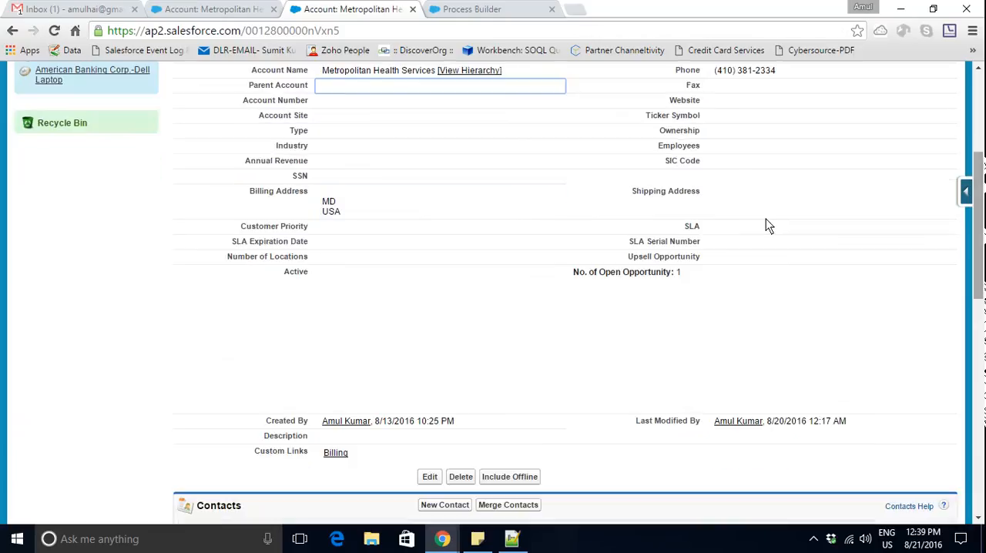
left_click(759, 203)
double_click(757, 202)
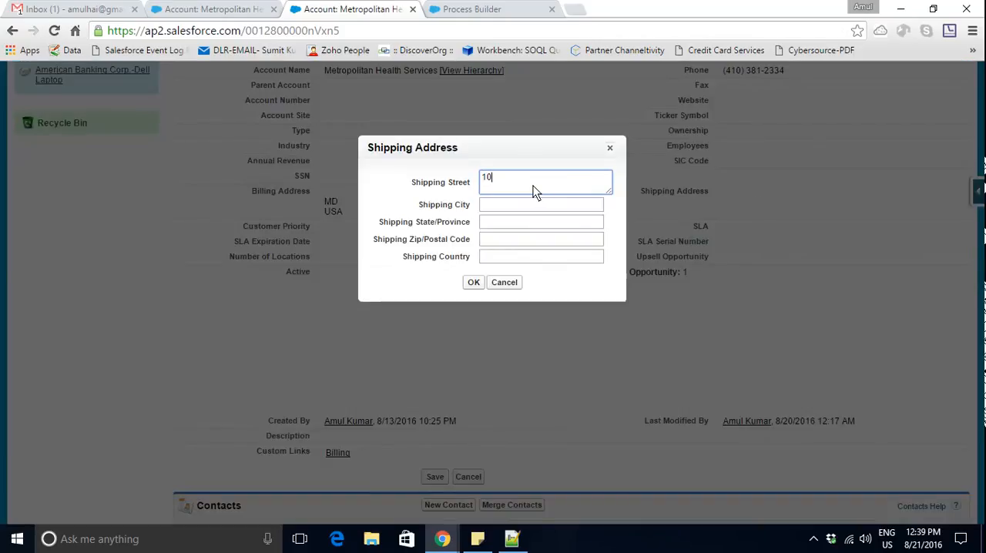
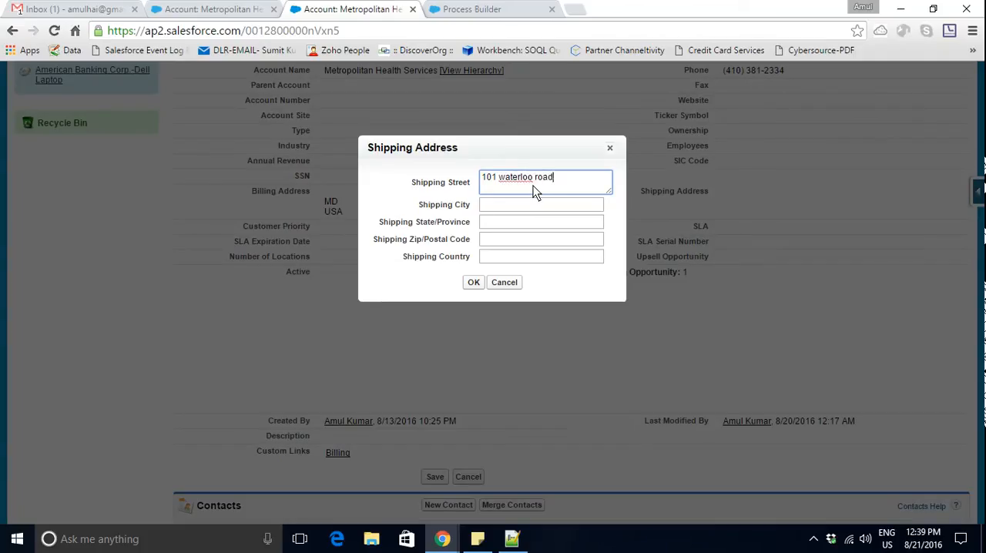
key("Tab")
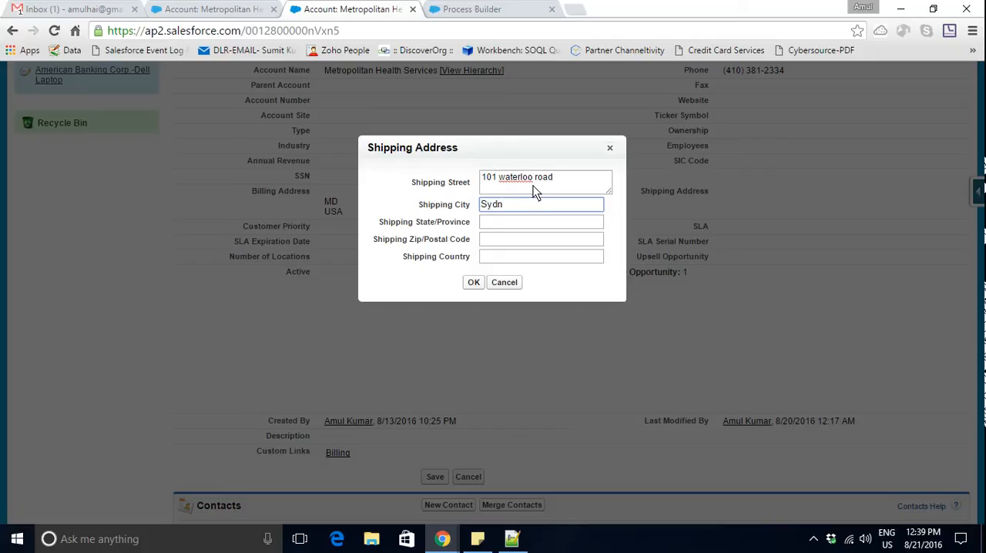
key("Tab")
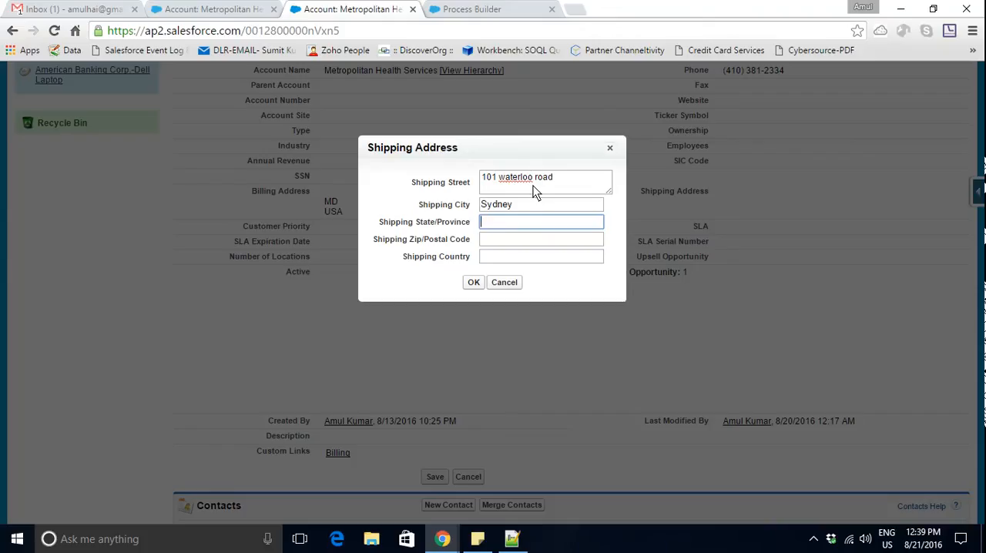
- Complete the account's Shipping Address with its country, postal code and state, and save the account
left_click(514, 259)
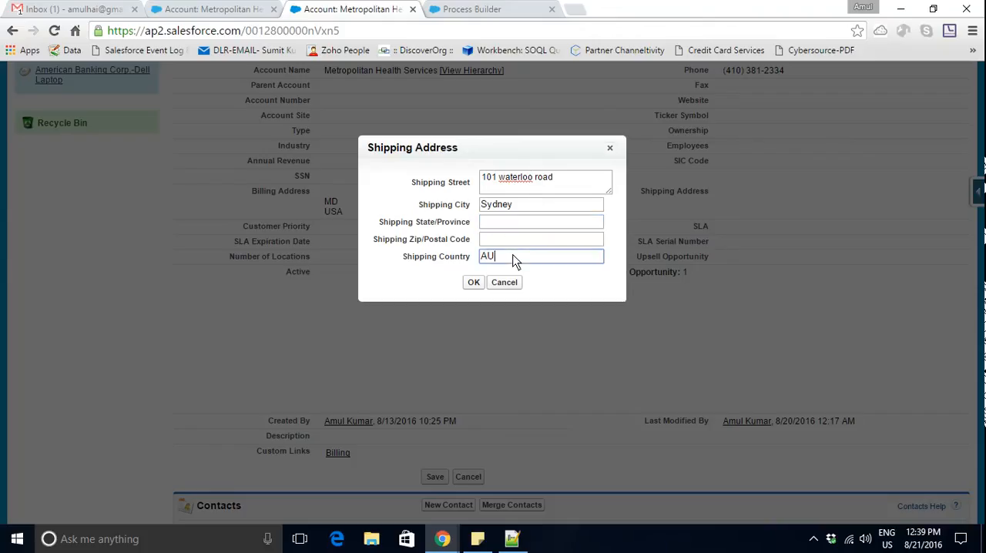
type("Australia")
left_click(510, 240)
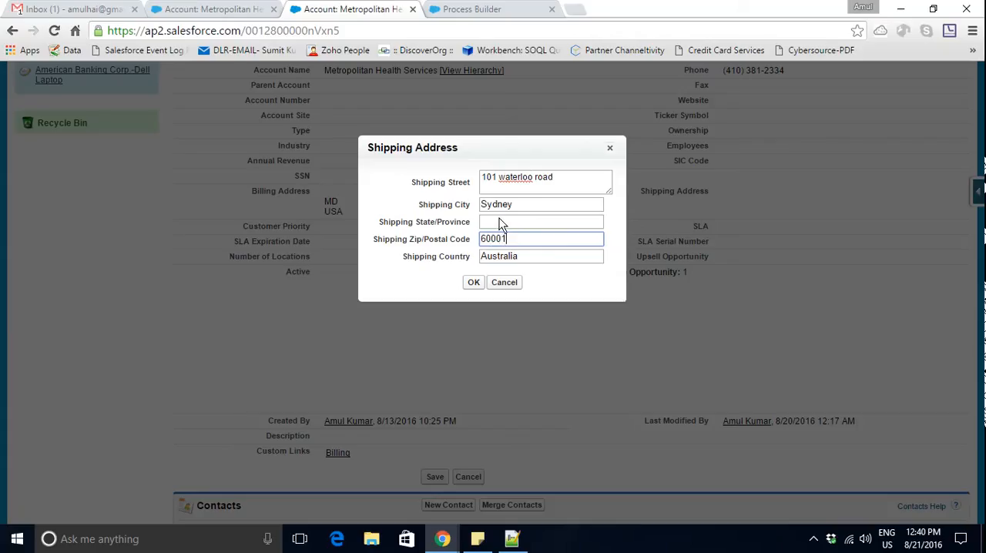
left_click(502, 223)
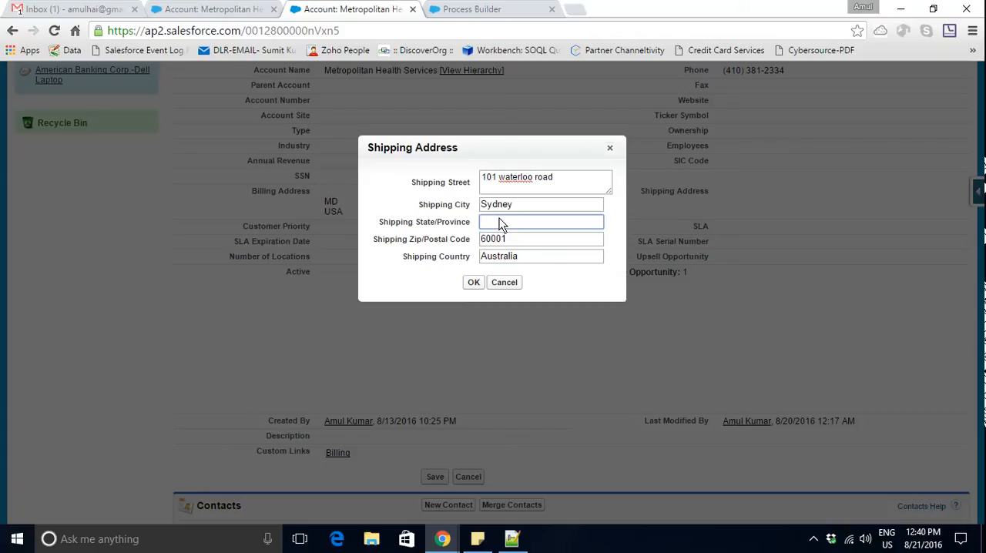
type("NSW")
left_click(473, 282)
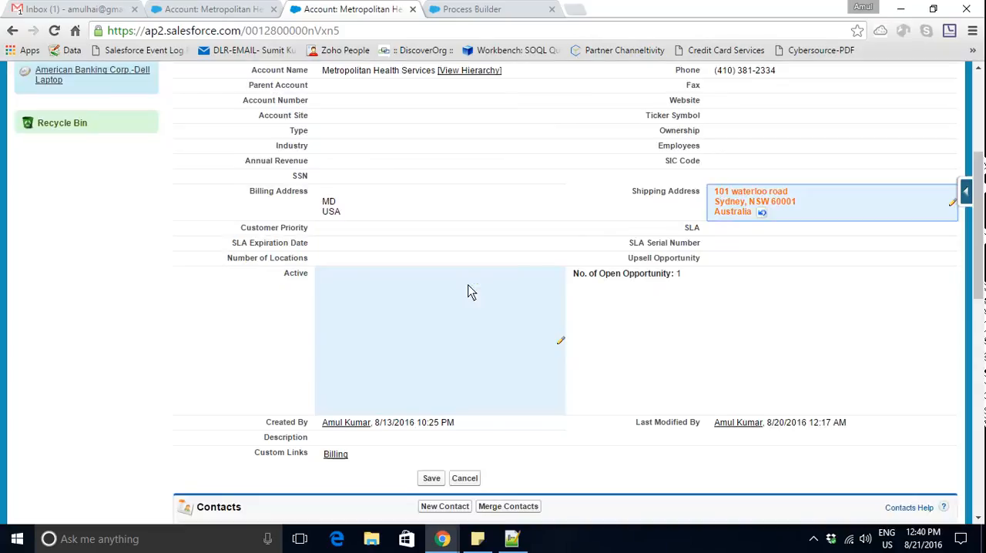
scroll(558, 230, "up", 2)
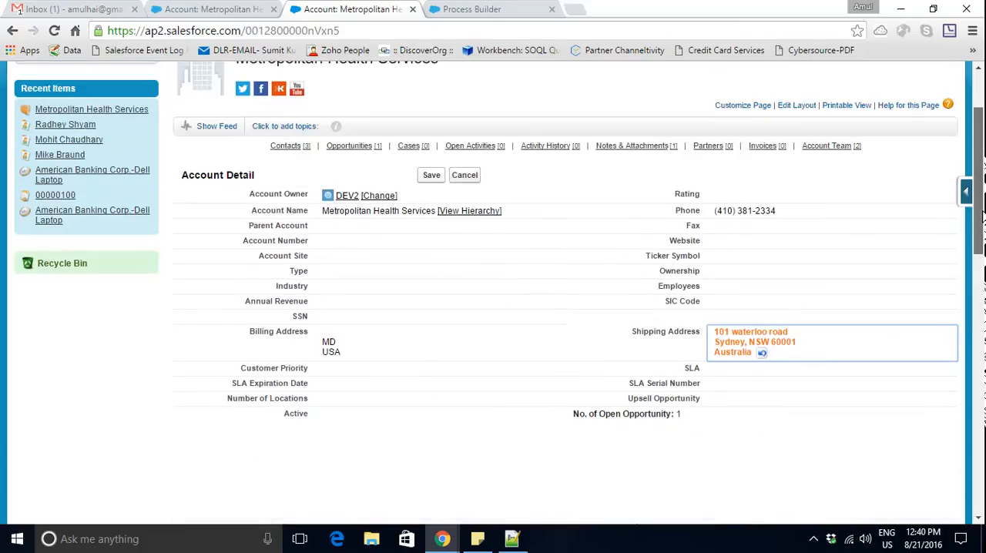
left_click(430, 177)
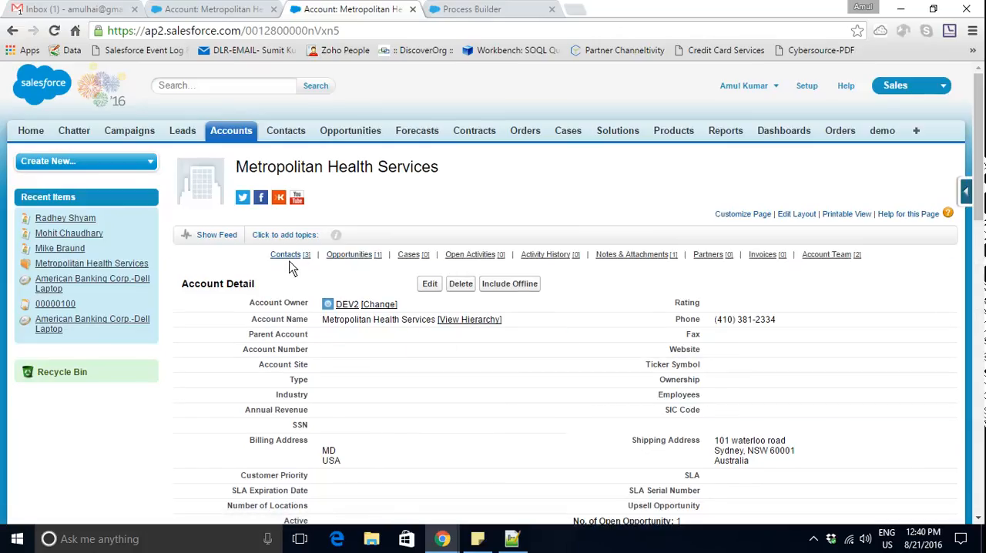
- Open the account's three contacts in separate browser tabs and compare each Mailing Address with the account's Shipping Address
mouse_move(290, 265)
middle_click(232, 316)
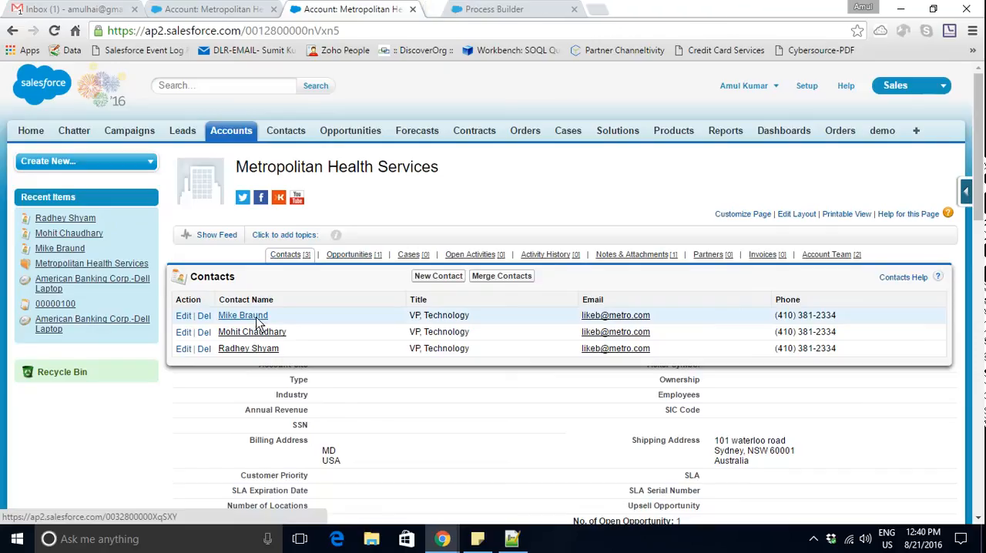
middle_click(262, 334)
middle_click(260, 348)
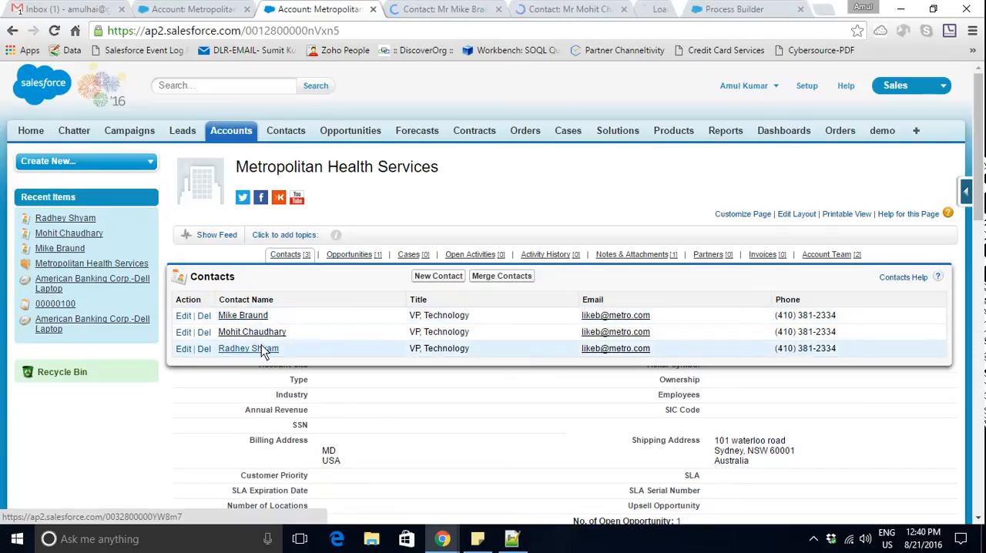
left_click(409, 8)
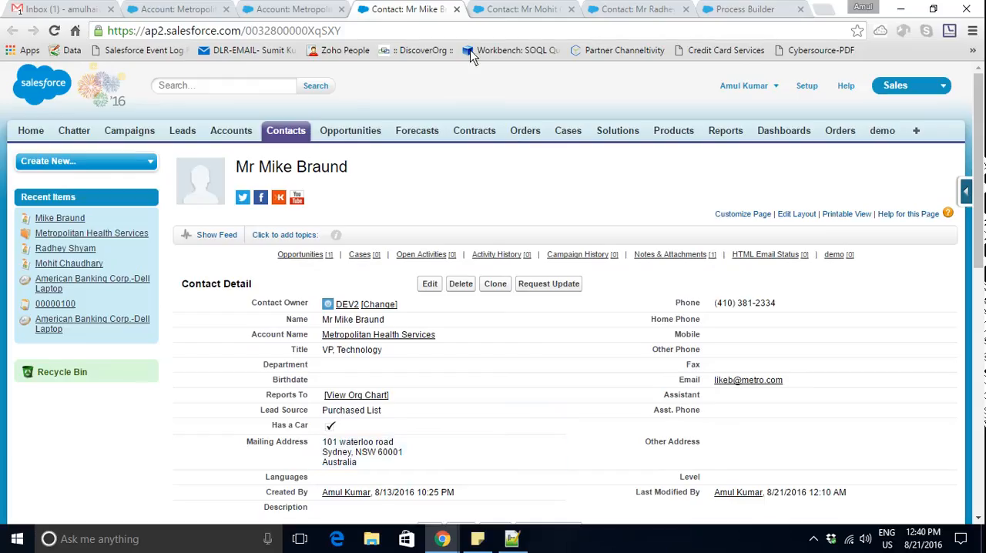
left_click(491, 8)
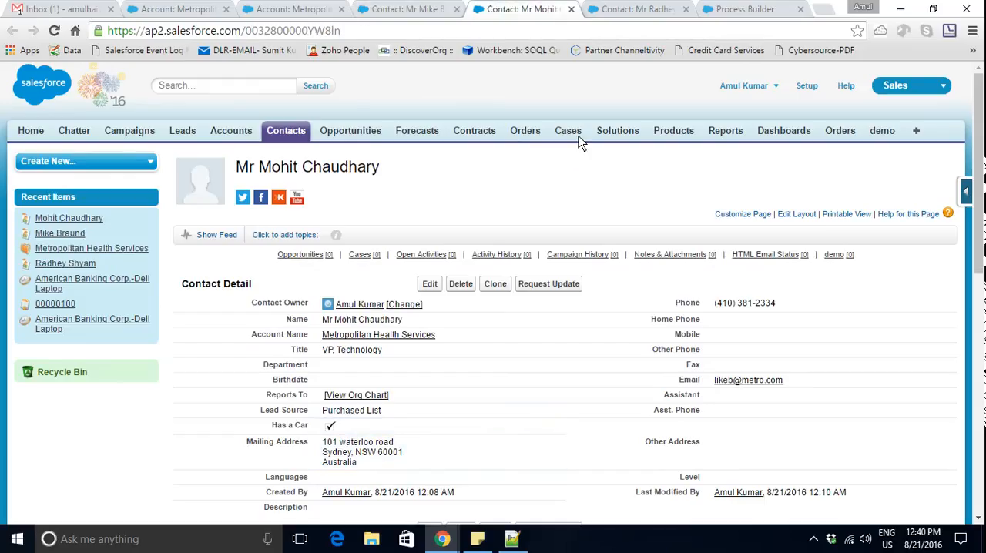
left_click(647, 9)
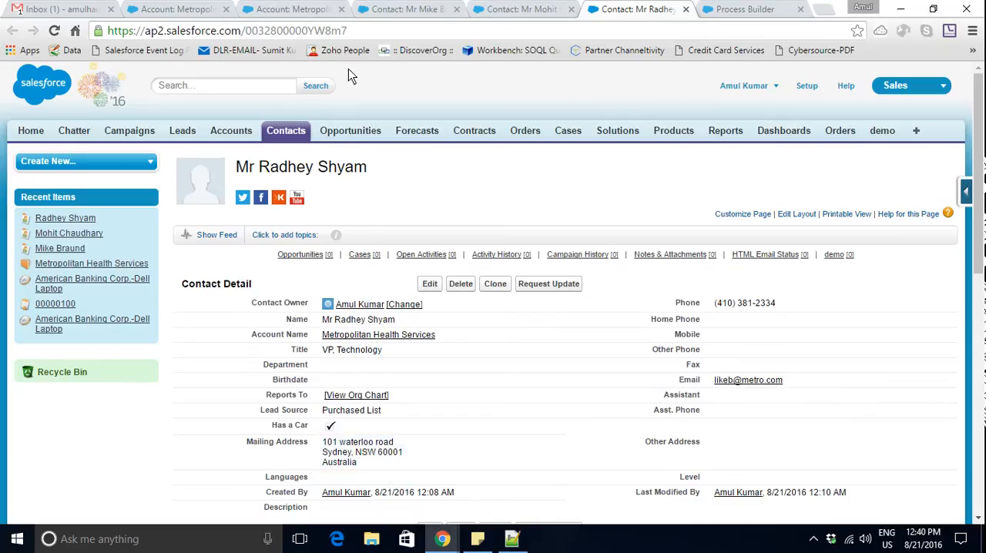
left_click(318, 8)
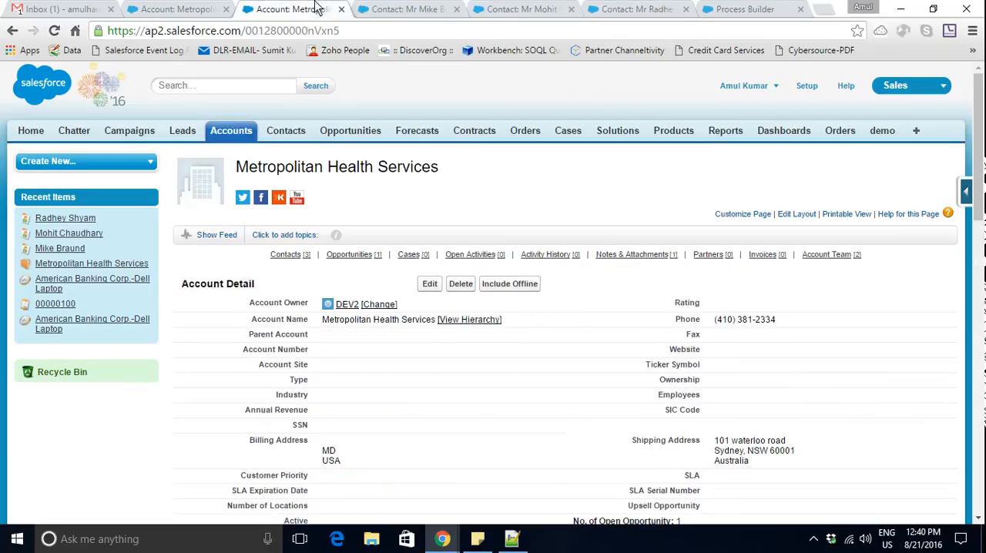
left_click(746, 9)
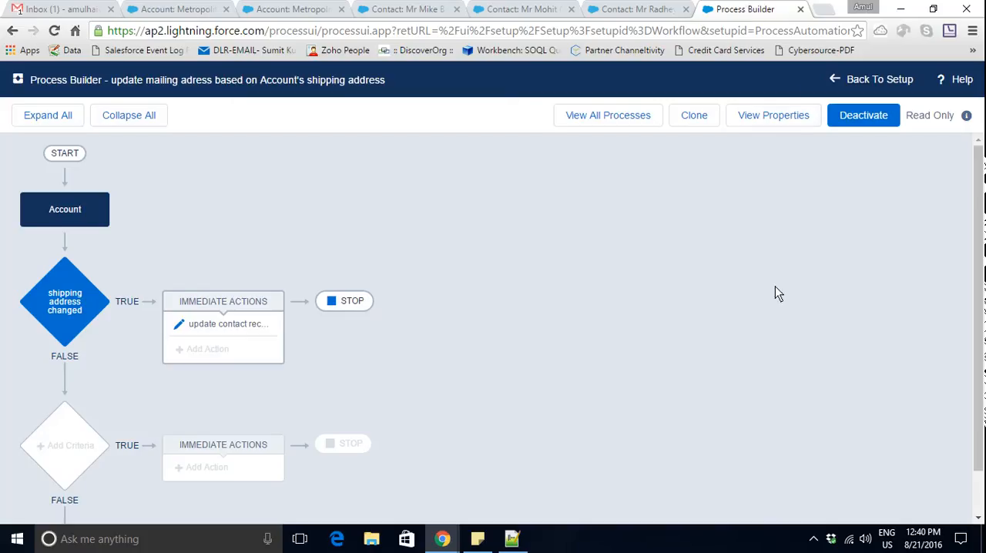
left_click(814, 538)
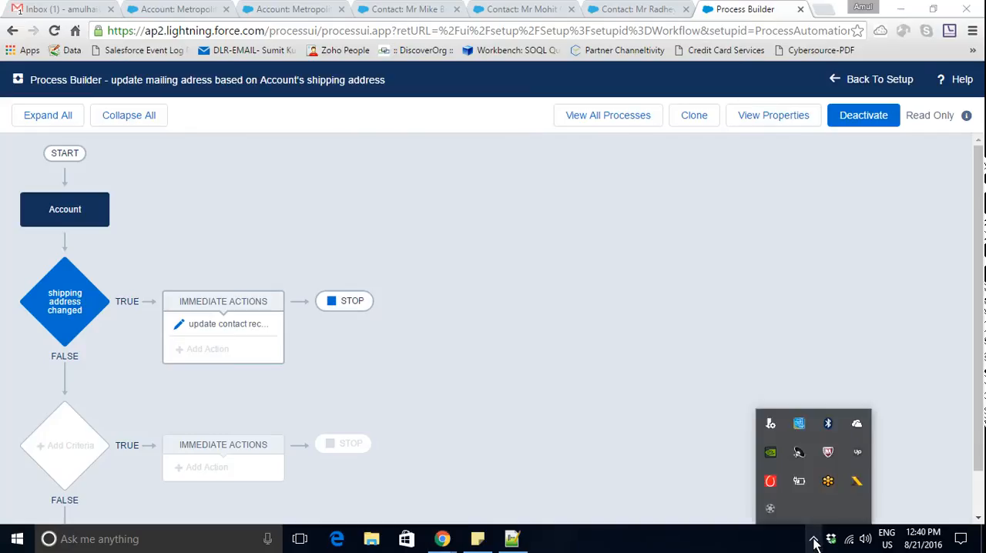
left_click(772, 509)
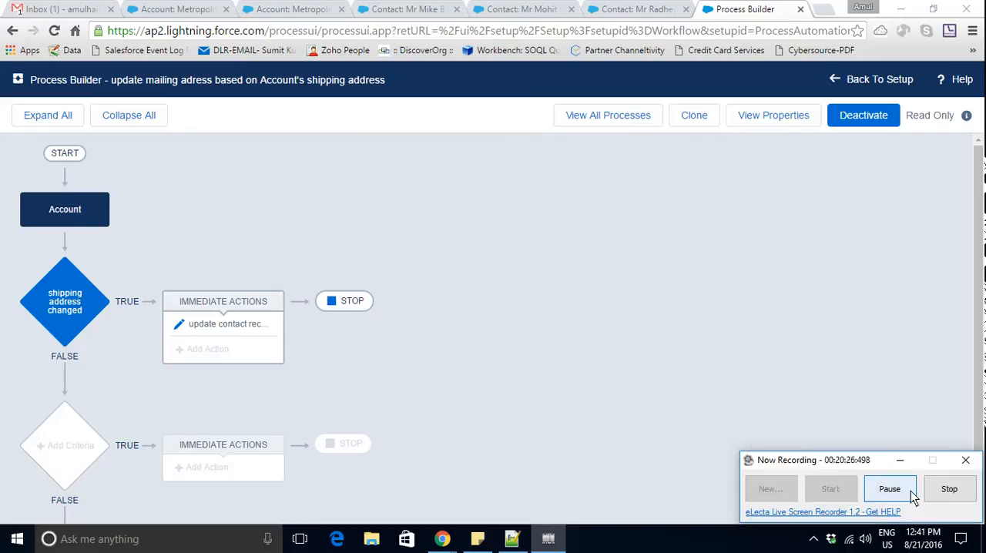
left_click(911, 494)
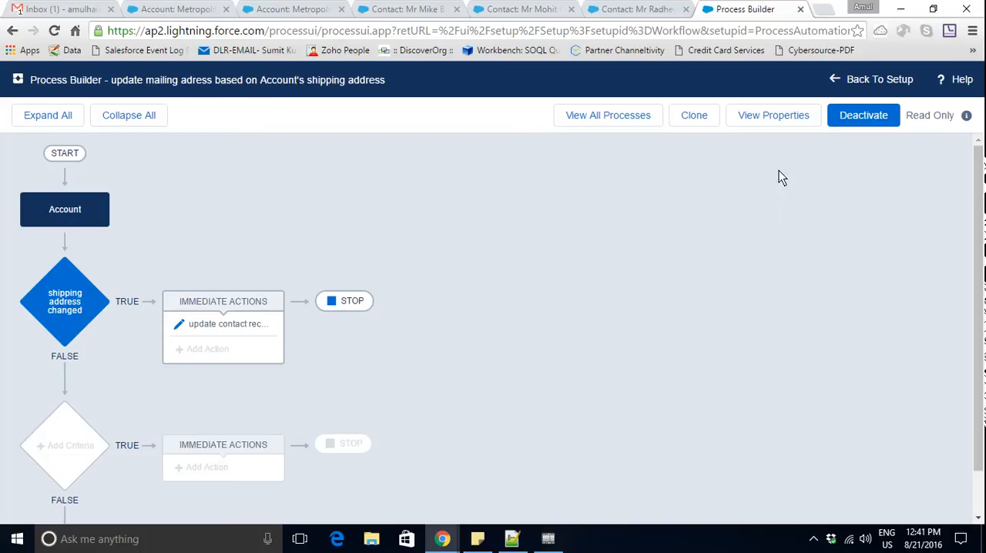
- Search Setup for "appro" and open the Approval Processes page
left_click(636, 7)
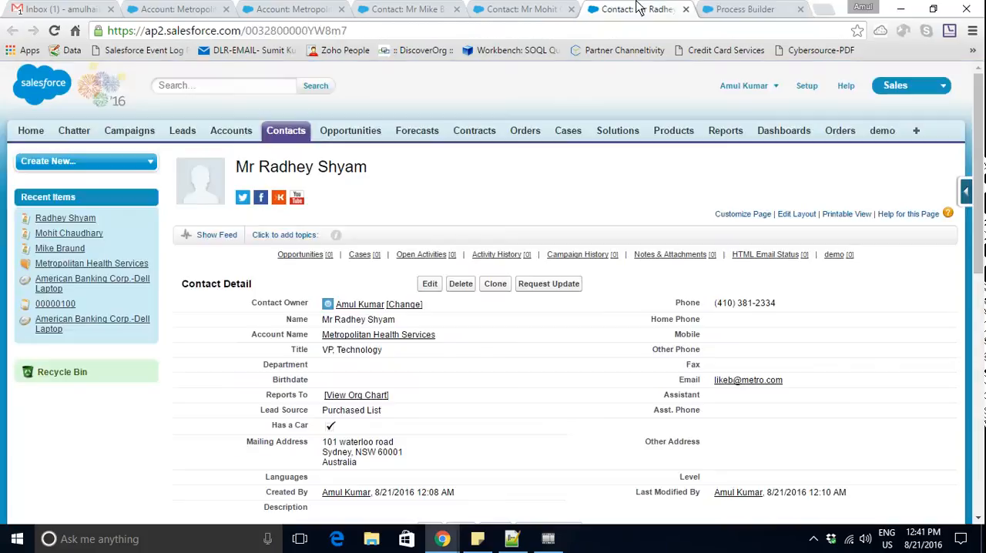
left_click(813, 94)
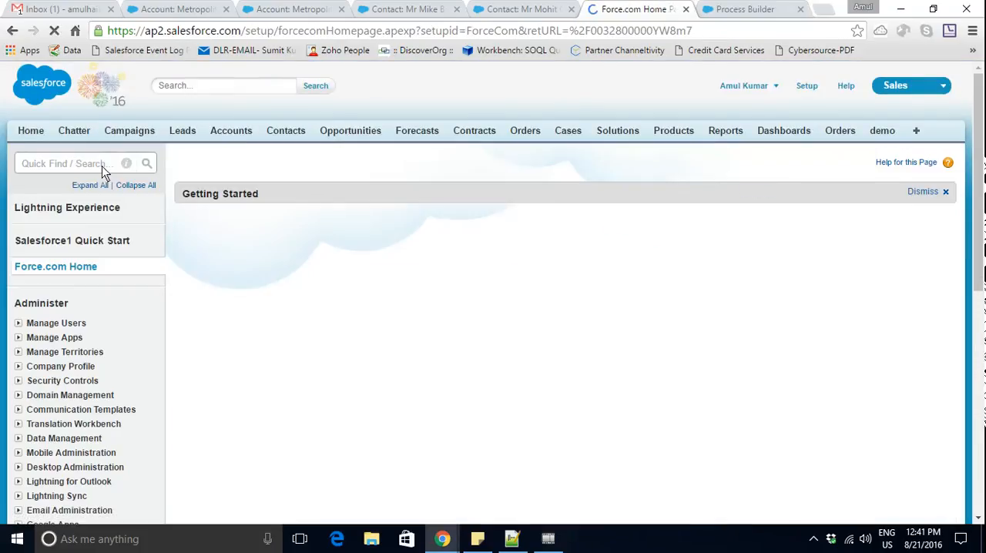
left_click(94, 168)
type("app")
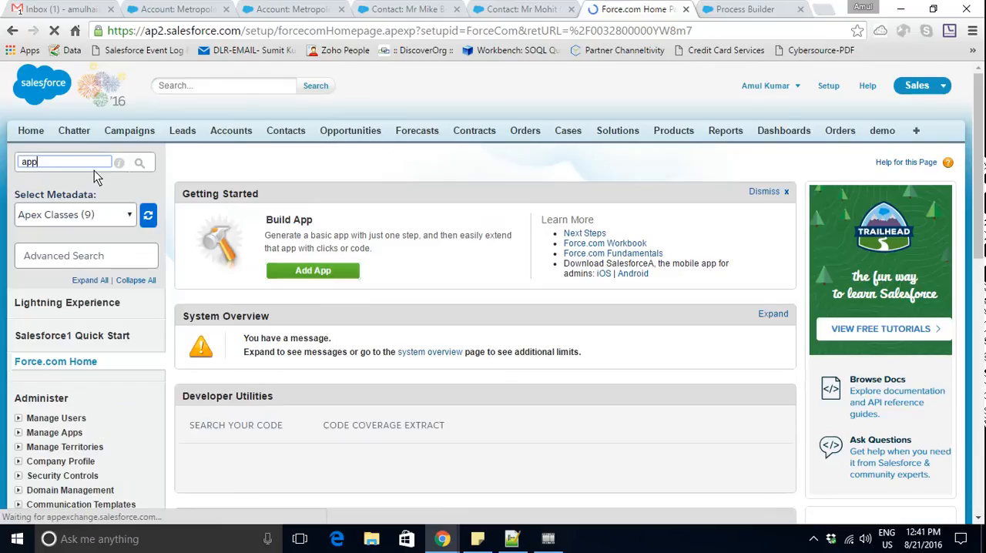
type("ro")
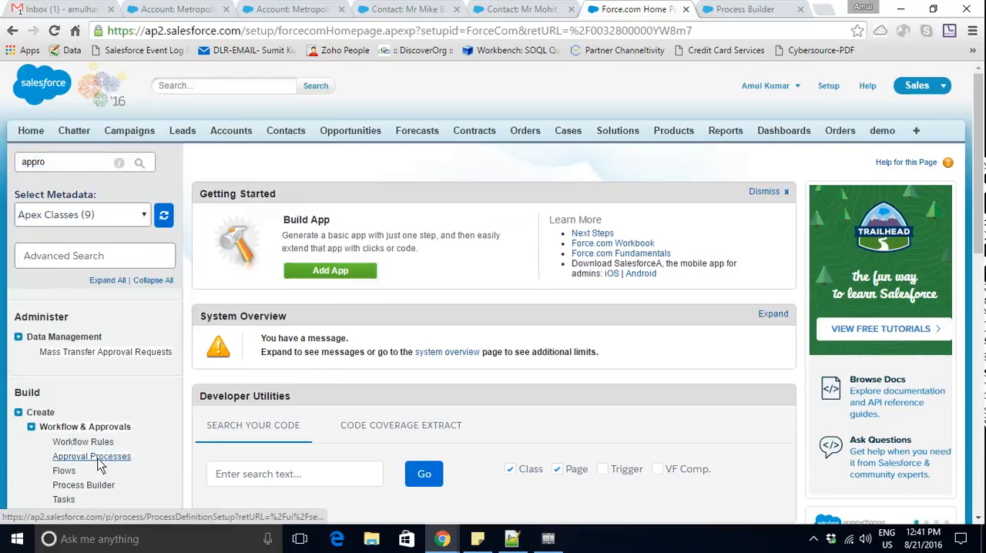
left_click(98, 460)
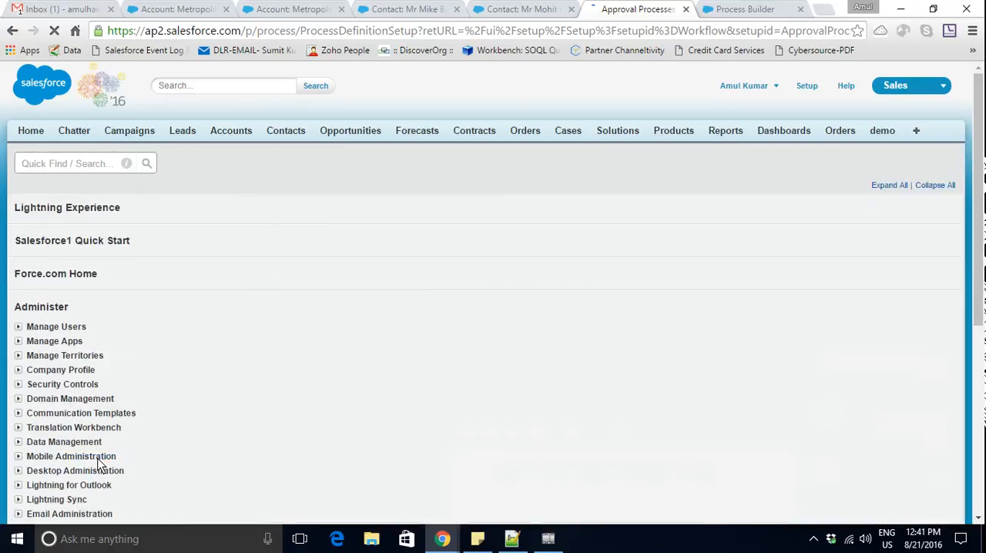
- Open the active "invoice discount >10 %" approval process and review its entry criteria, submission actions and approval steps
scroll(632, 406, "down", 2)
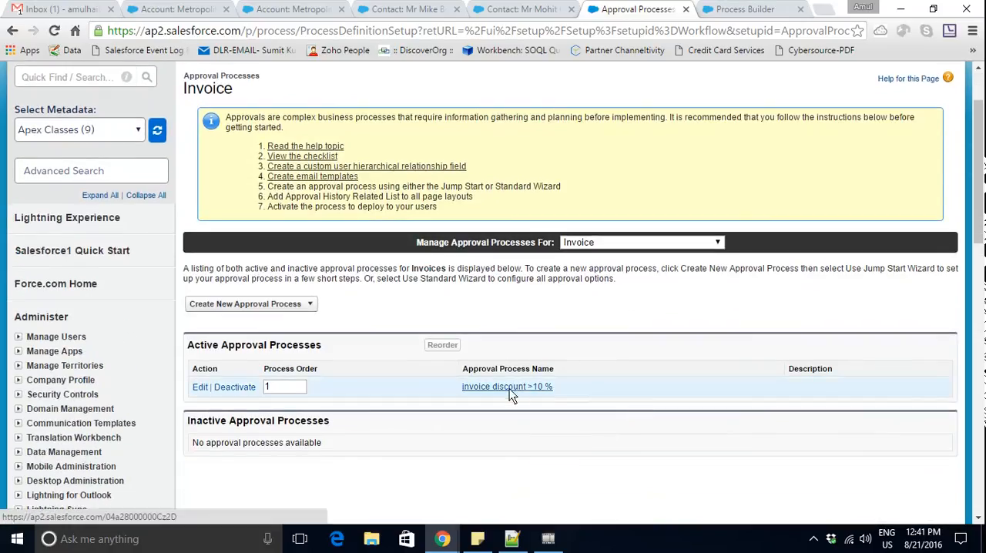
left_click(509, 388)
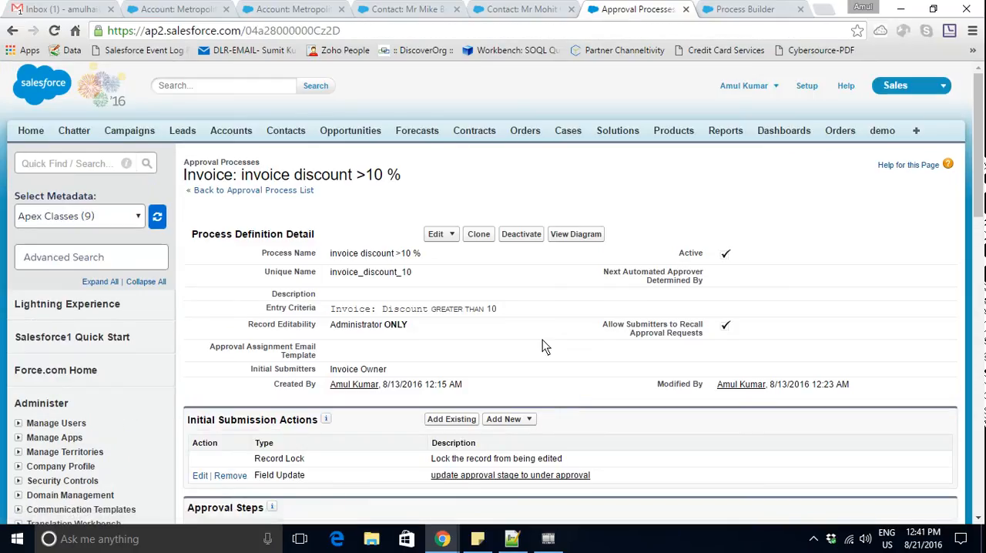
scroll(543, 345, "down", 3)
scroll(543, 340, "down", 1)
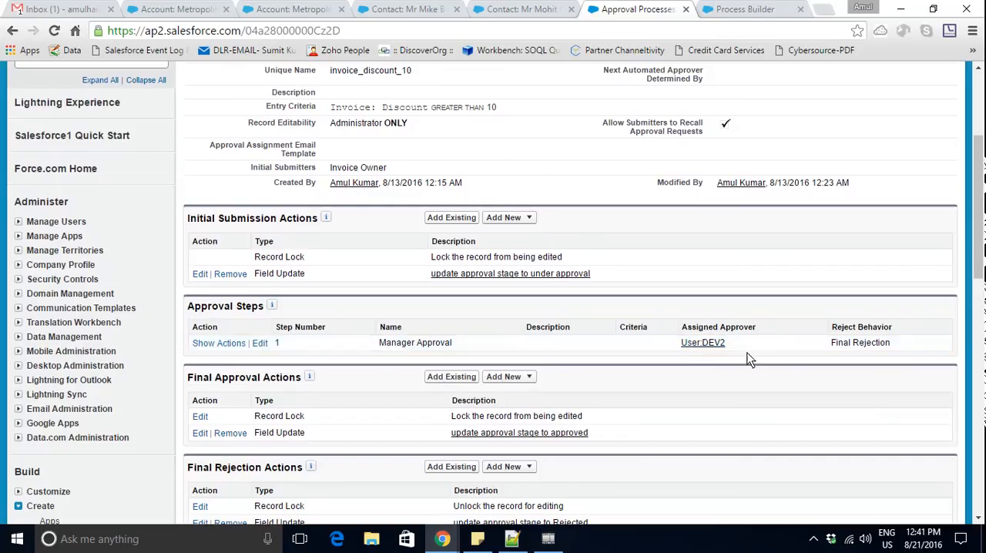
left_click_drag(983, 281, 983, 219)
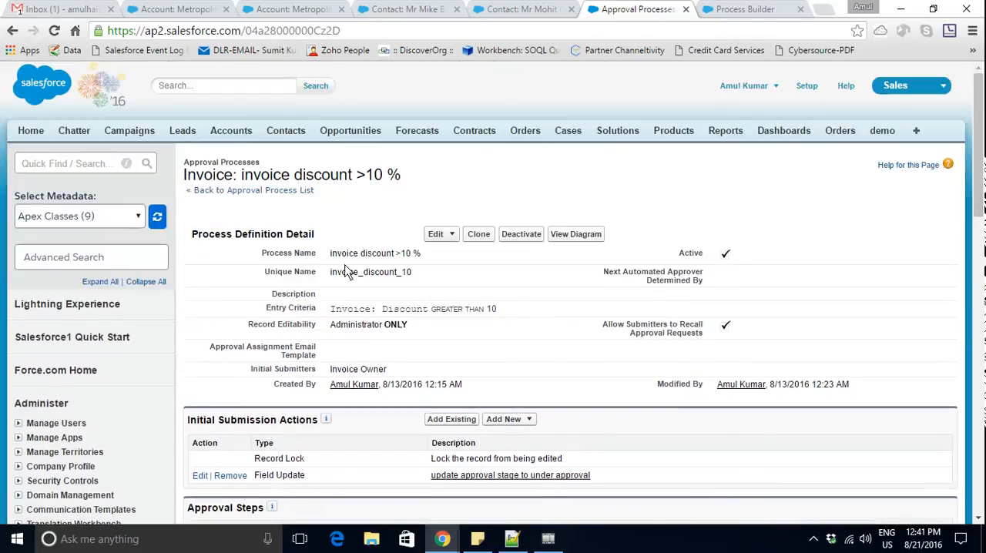
double_click(342, 310)
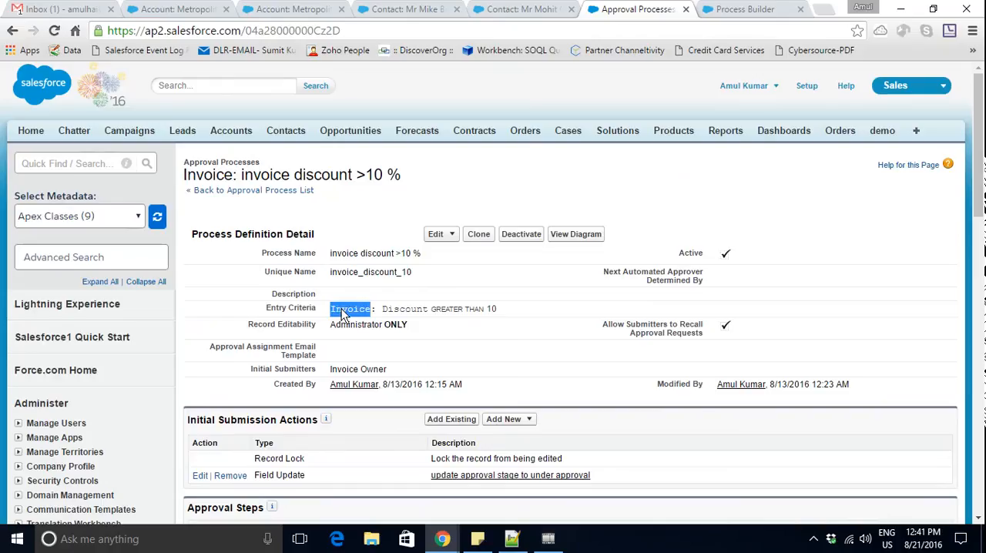
- Switch to the Invoice Mgmt app and close the account and contact browser tabs that are no longer needed
left_click(910, 86)
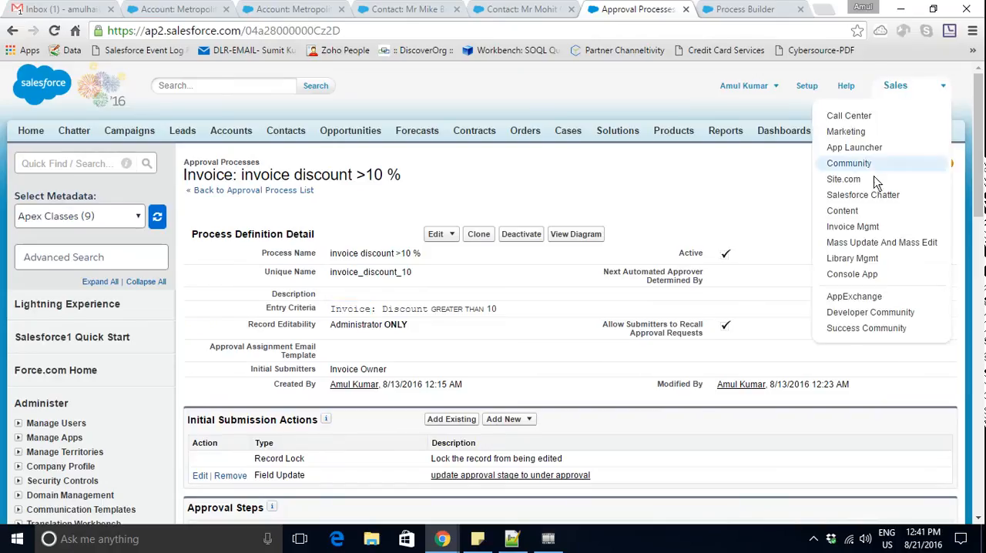
left_click(868, 226)
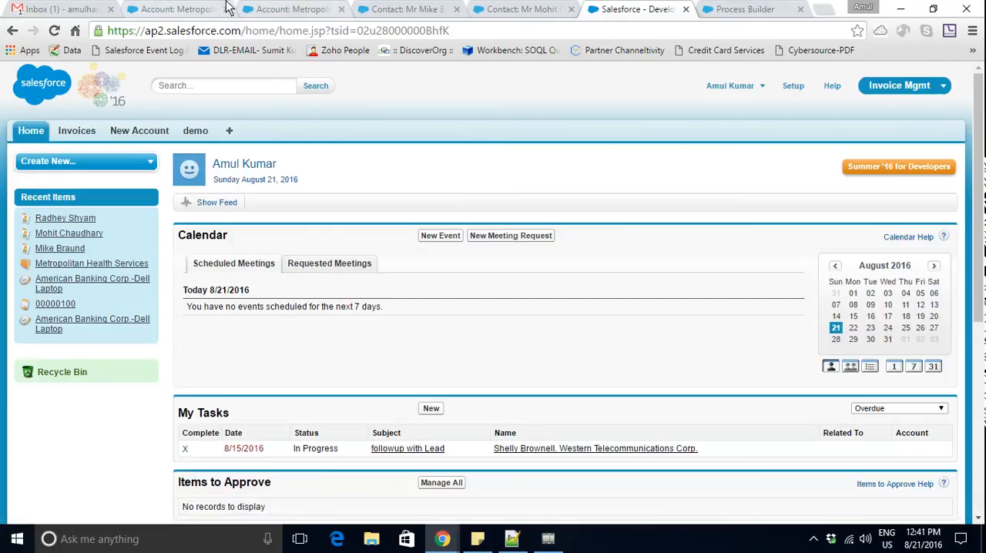
left_click(185, 9)
left_click(226, 10)
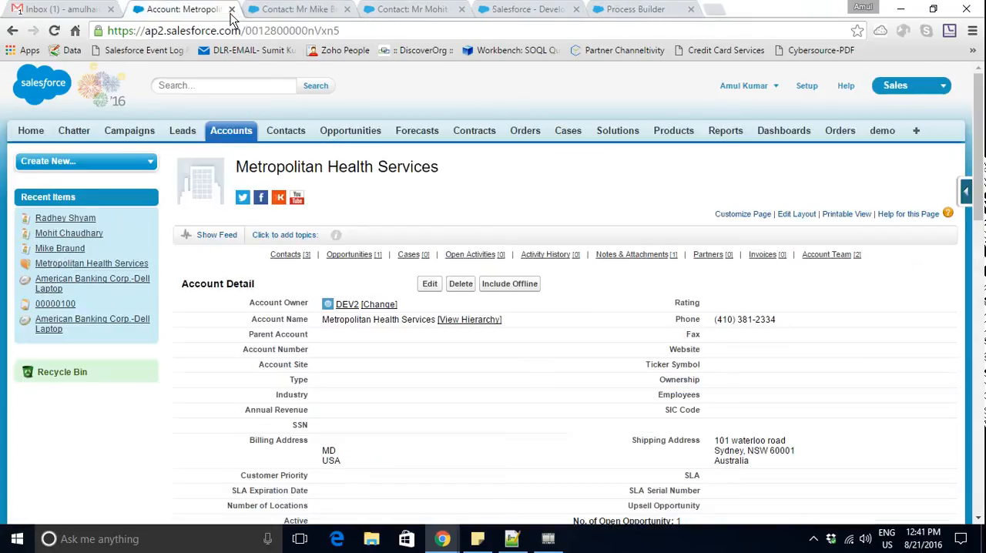
left_click(226, 10)
left_click(226, 9)
left_click(225, 9)
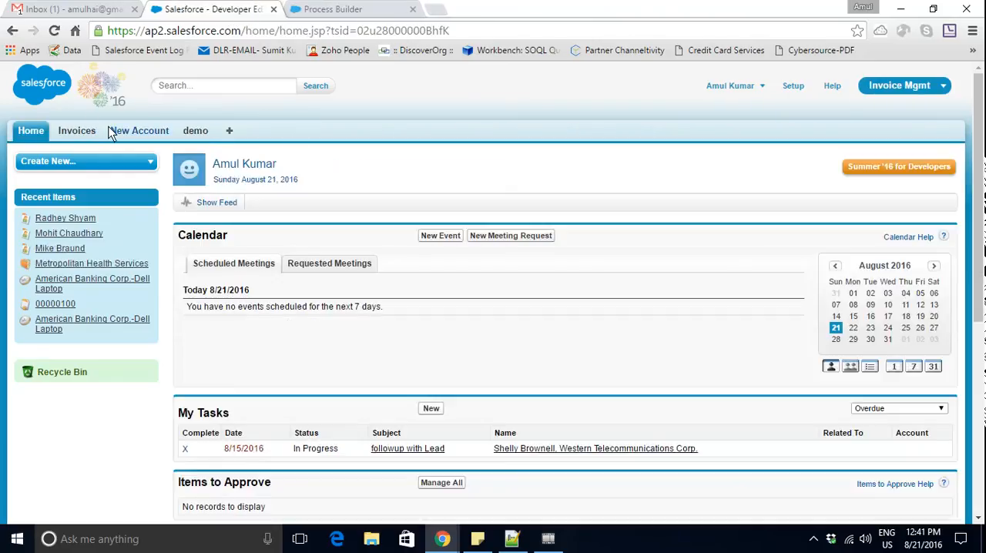
- Open invoice INV-0005 from the recent invoices and review its details and Approval History
left_click(84, 131)
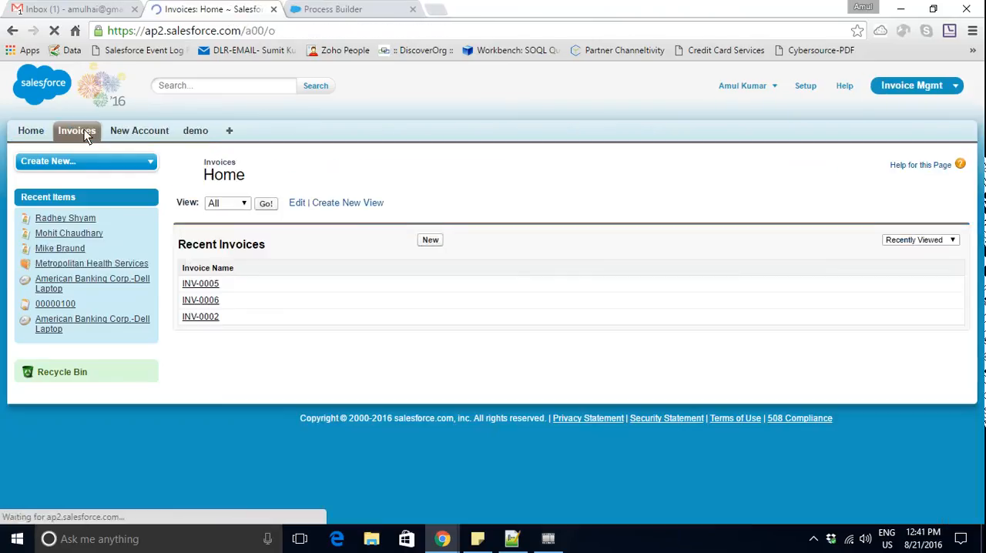
left_click(212, 287)
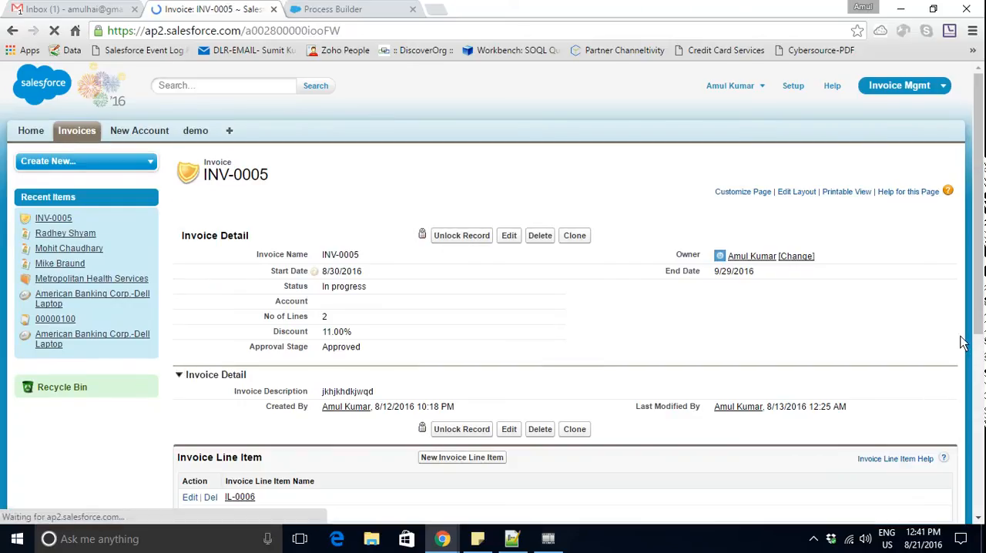
left_click_drag(979, 240, 983, 341)
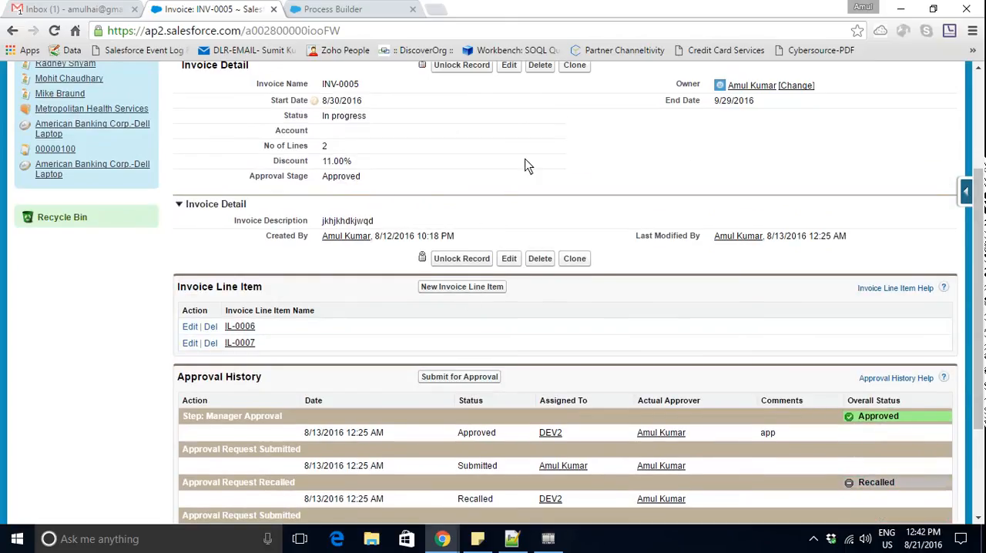
- Clone invoice INV-0005 with its Approval Stage set to --None-- and save the new invoice
left_click(581, 67)
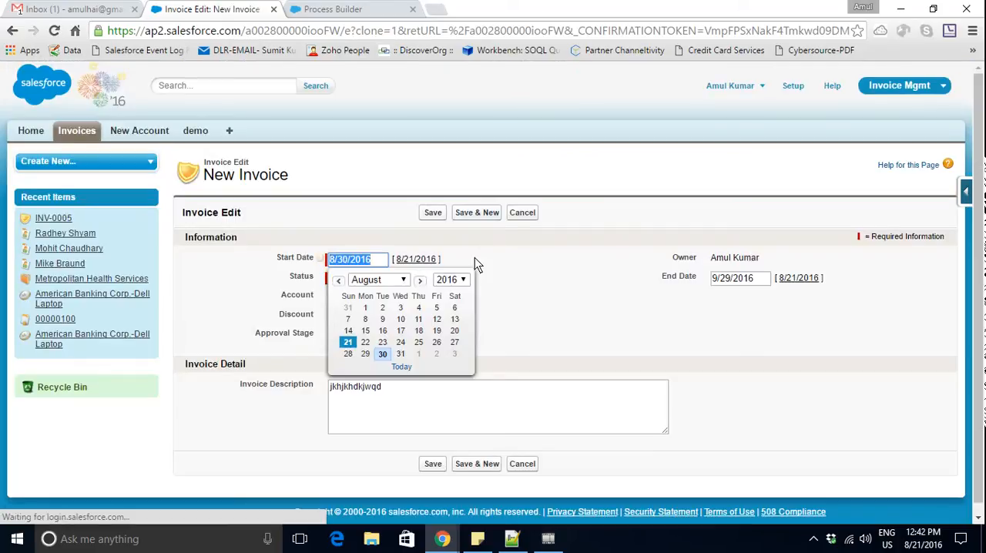
left_click(560, 281)
left_click(399, 335)
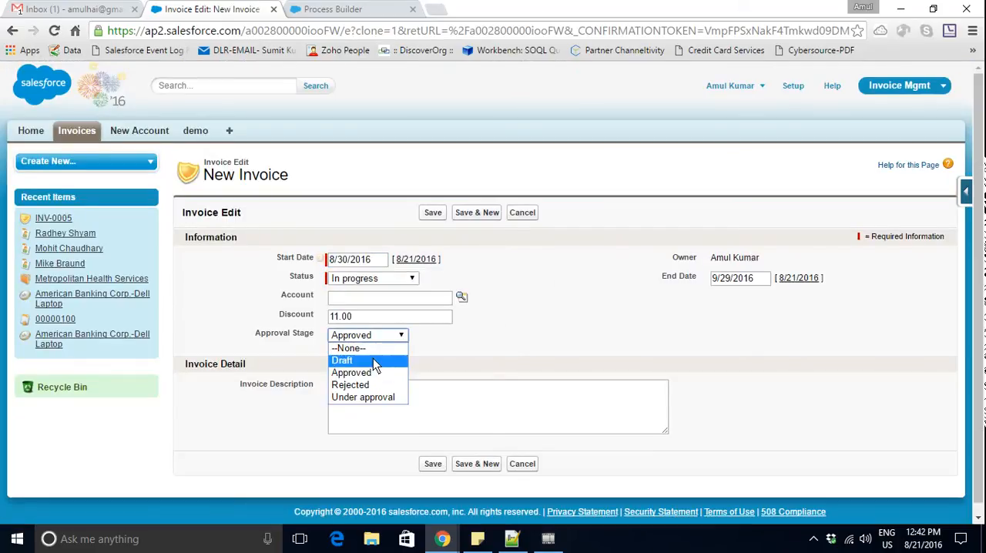
left_click(383, 349)
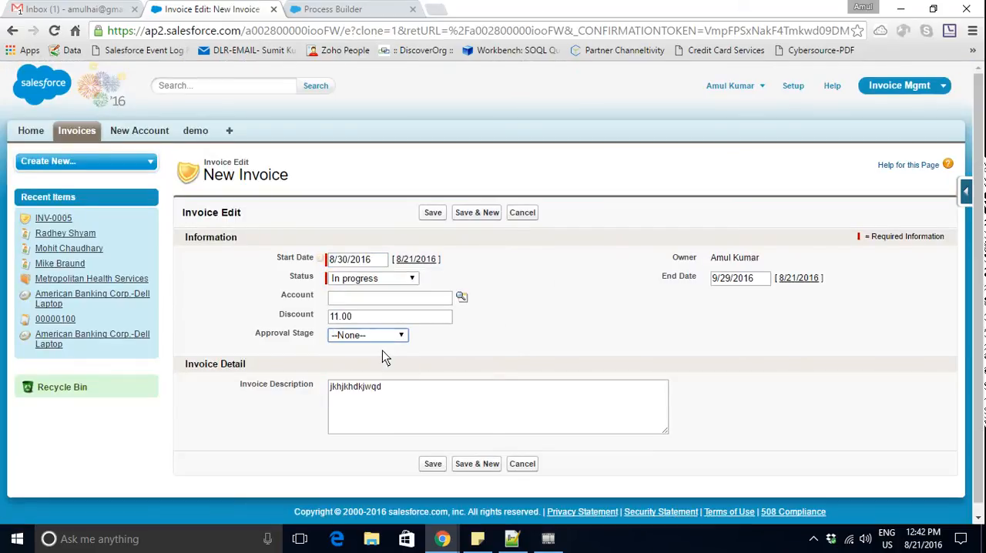
left_click(432, 214)
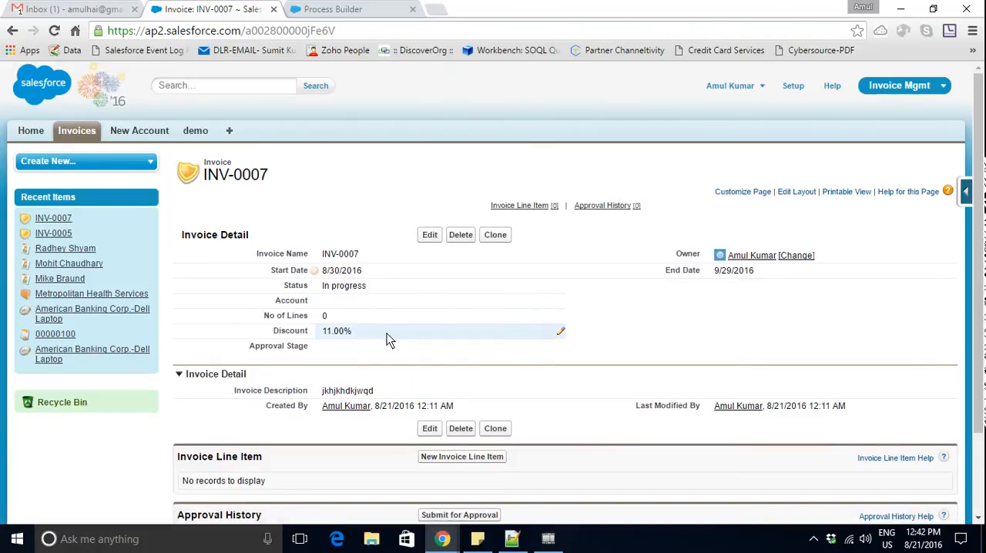
- Submit the cloned invoice for approval and check its Approval Stage and Approval History
left_click_drag(983, 222, 984, 320)
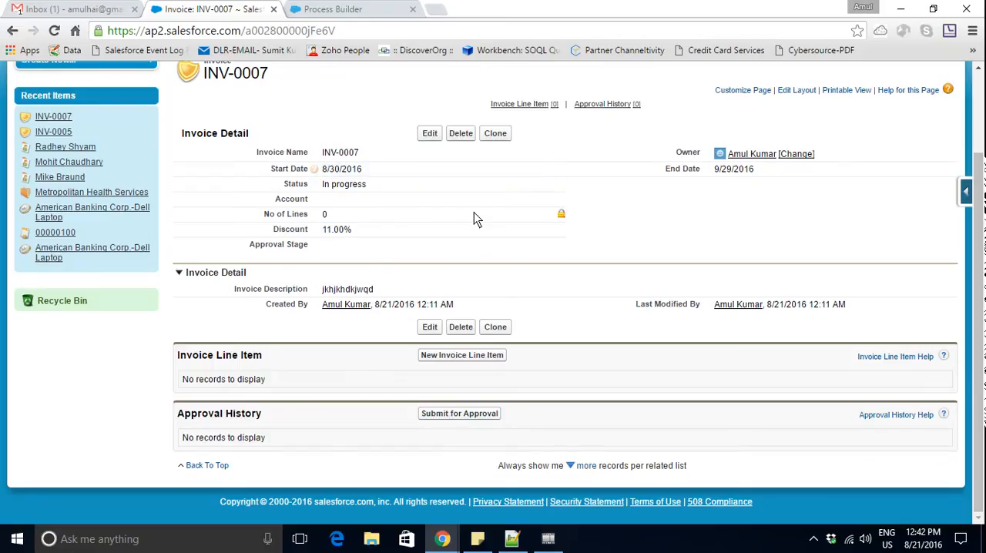
left_click(473, 416)
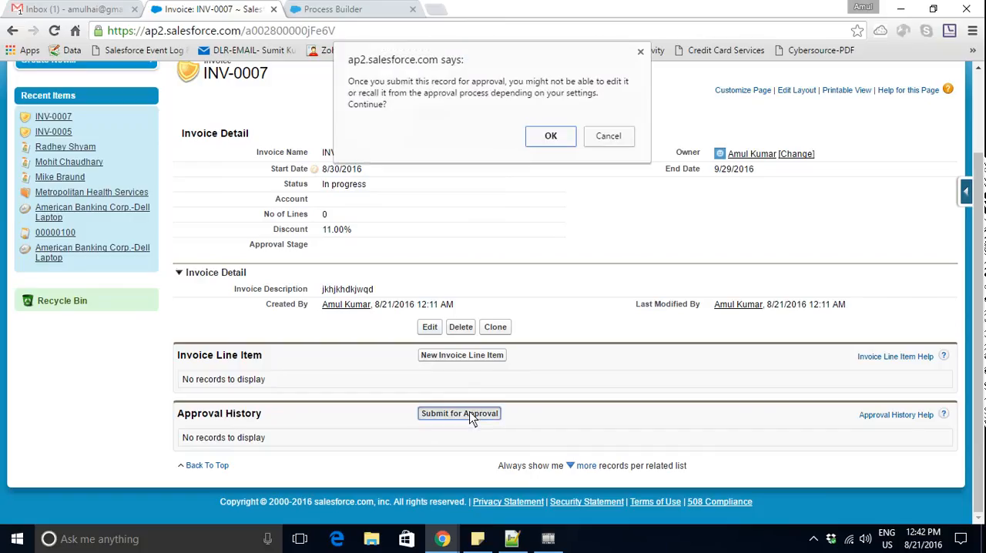
left_click(555, 138)
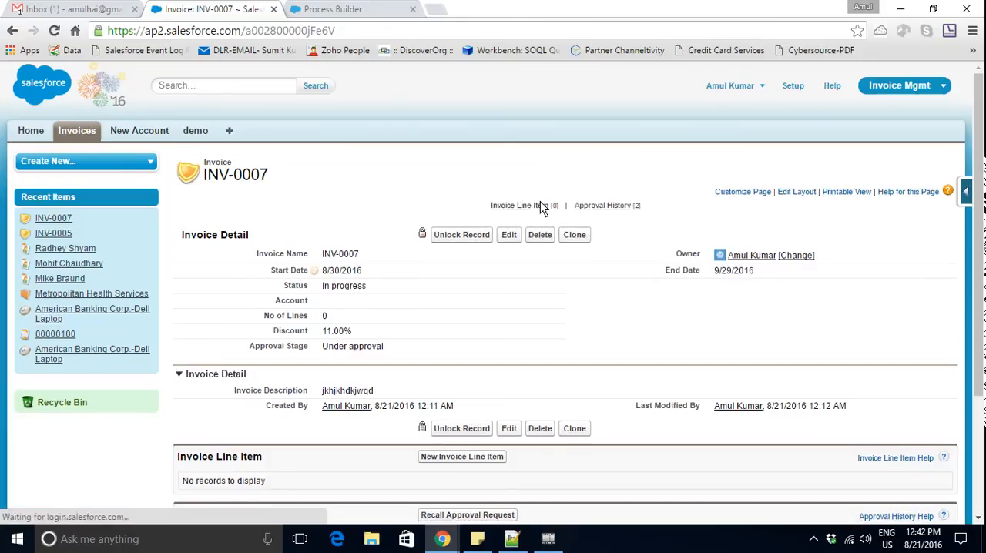
mouse_move(543, 208)
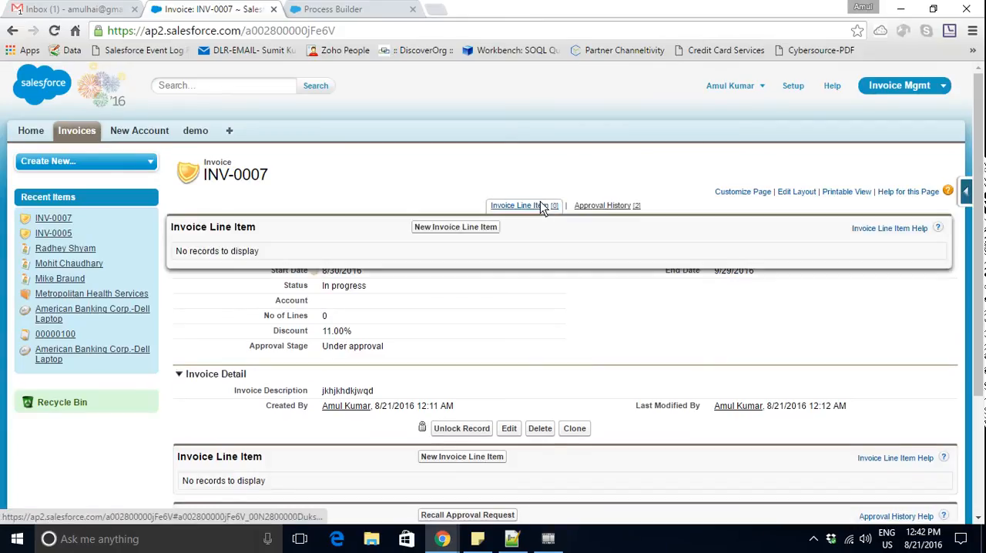
scroll(623, 353, "down", 2)
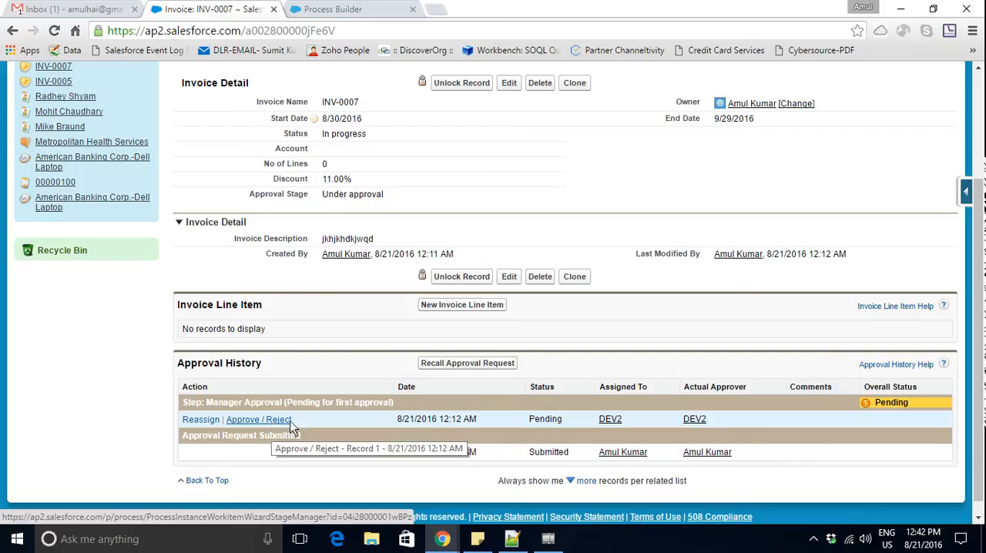
- Switch to Notepad++ and add the line "3. Submit a Record for an Approval." to the Process Builder notes, followed by a blank line
left_click(513, 538)
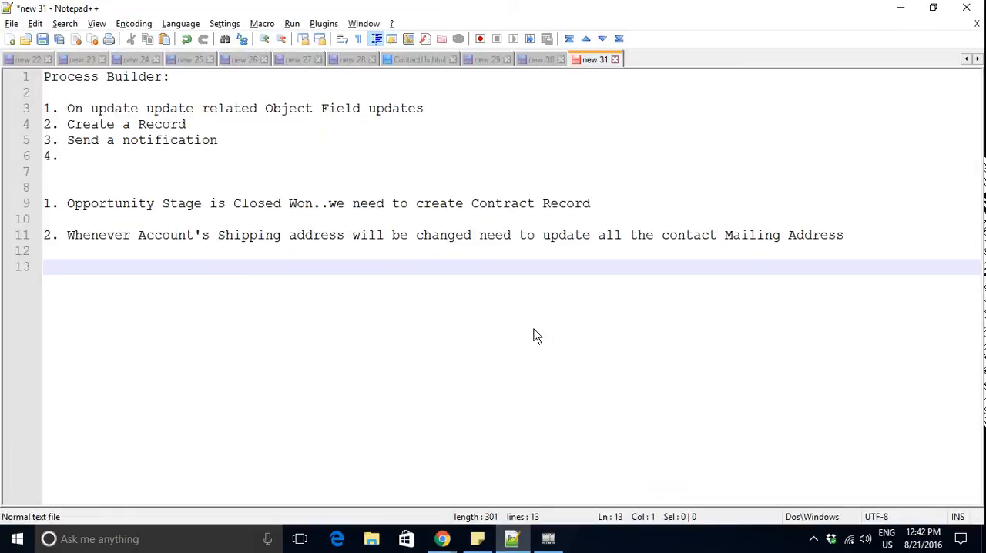
type("3. Submit ")
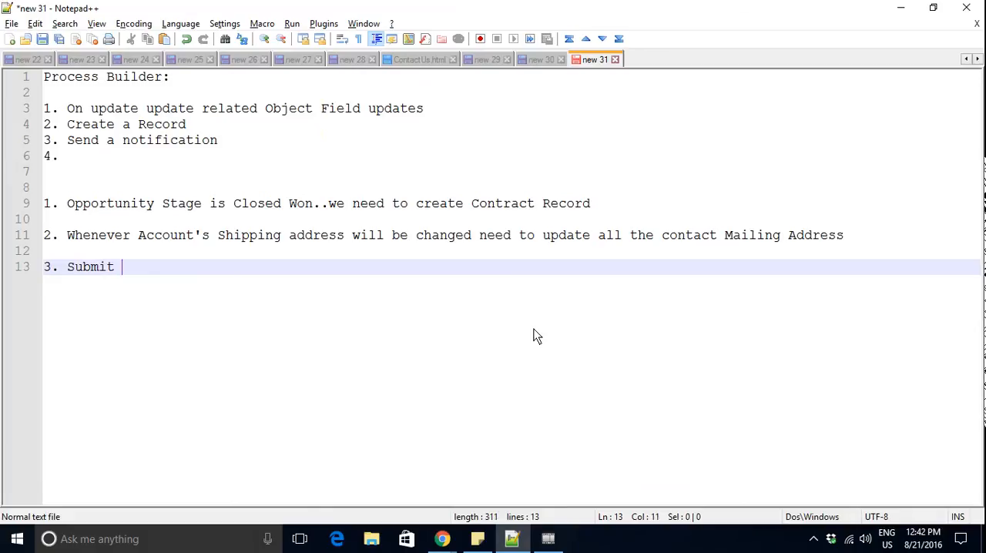
type("a Recor")
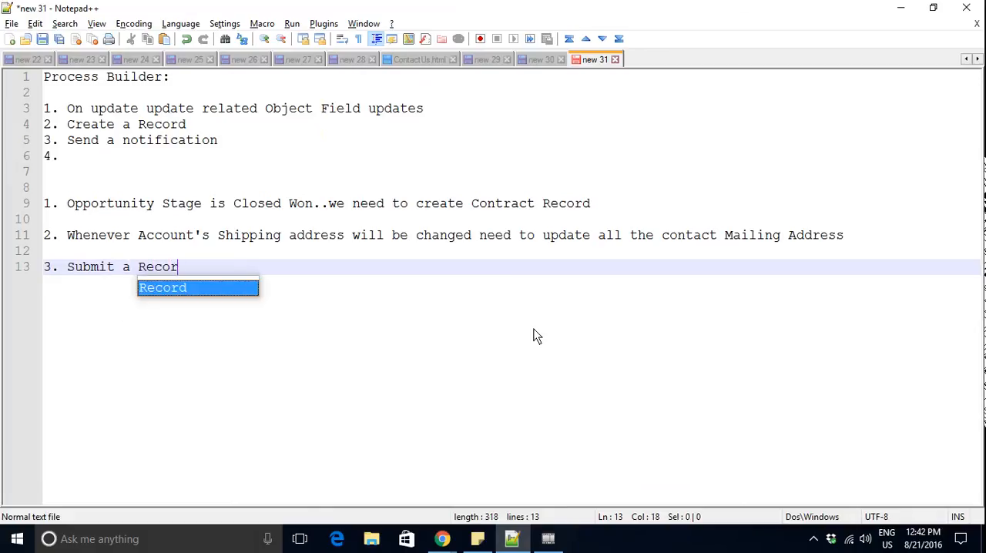
type("d for a")
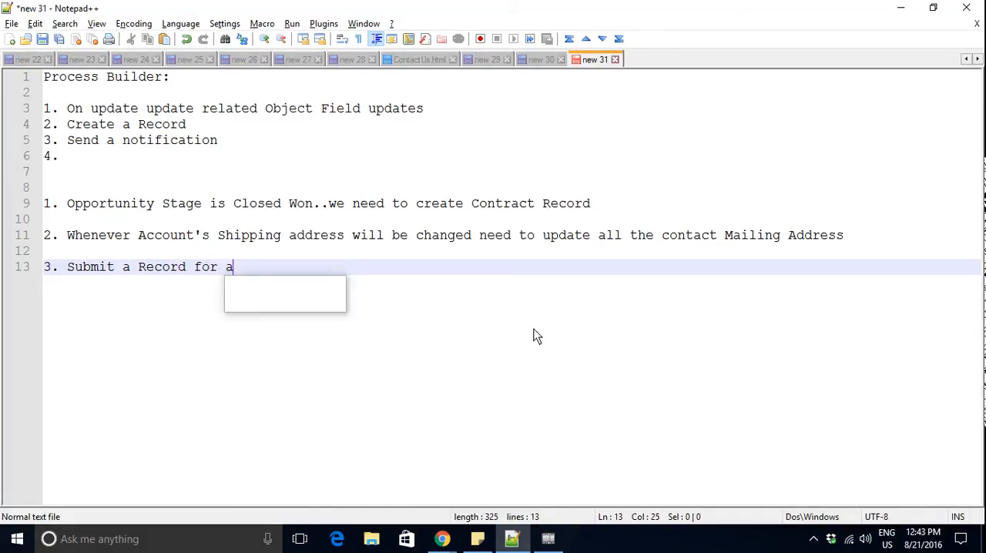
type("n Approval.")
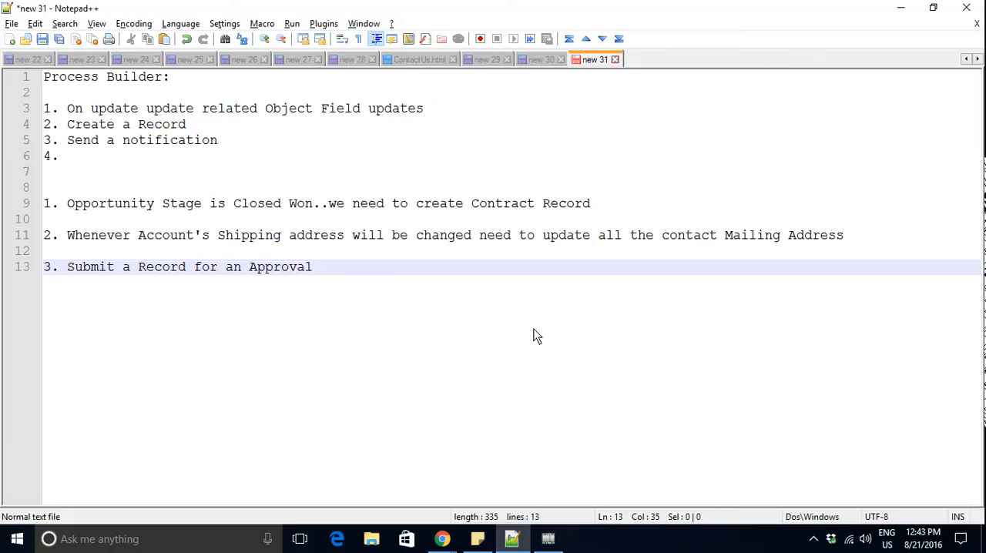
key("Return")
key("Return")
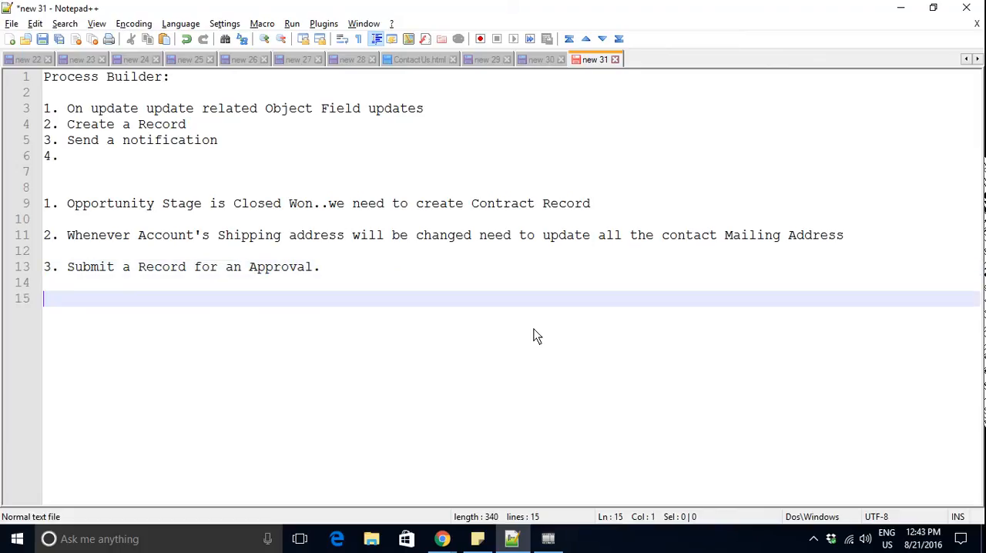
- Return to Process Builder in Chrome and create a new process named "Submit Invoice for approval"
key("alt+Tab")
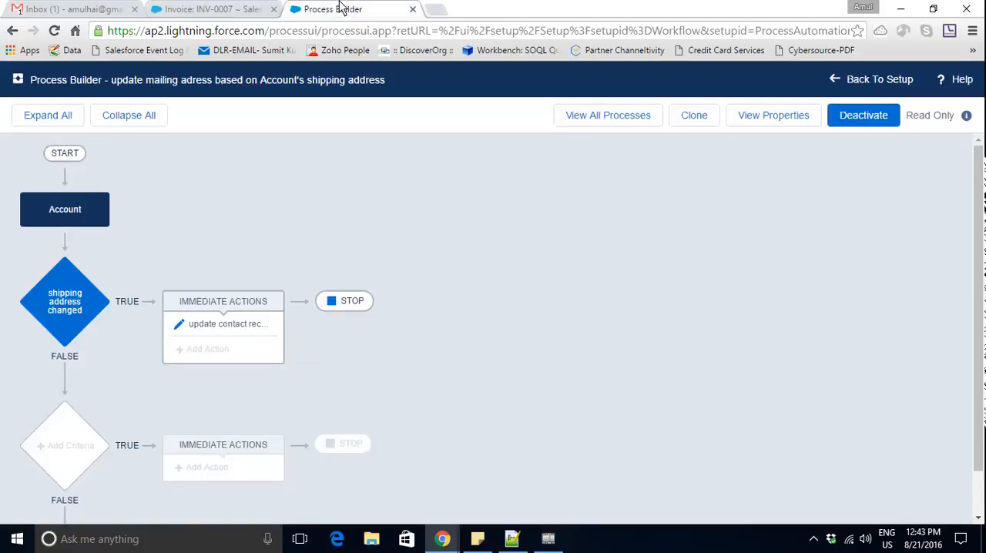
left_click(362, 9)
left_click(630, 116)
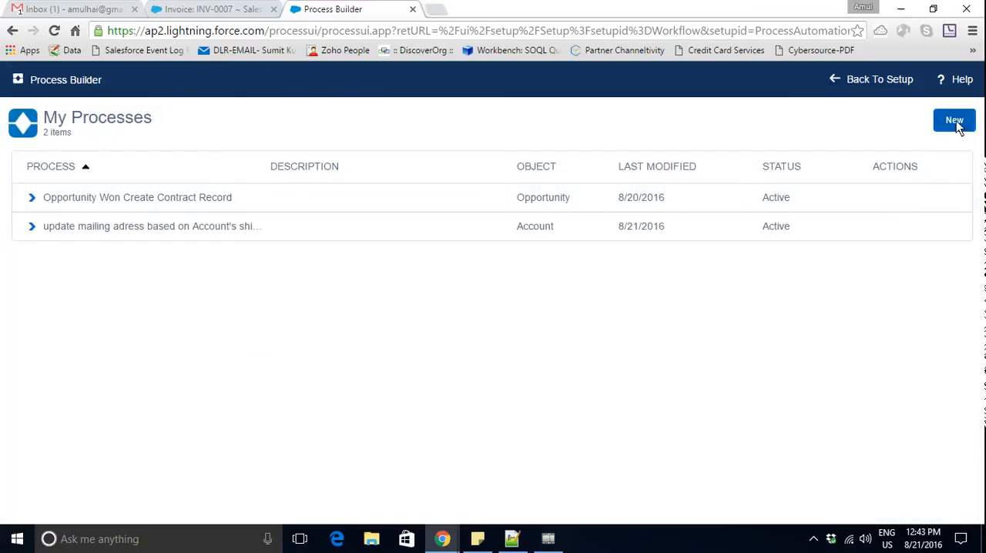
left_click(956, 124)
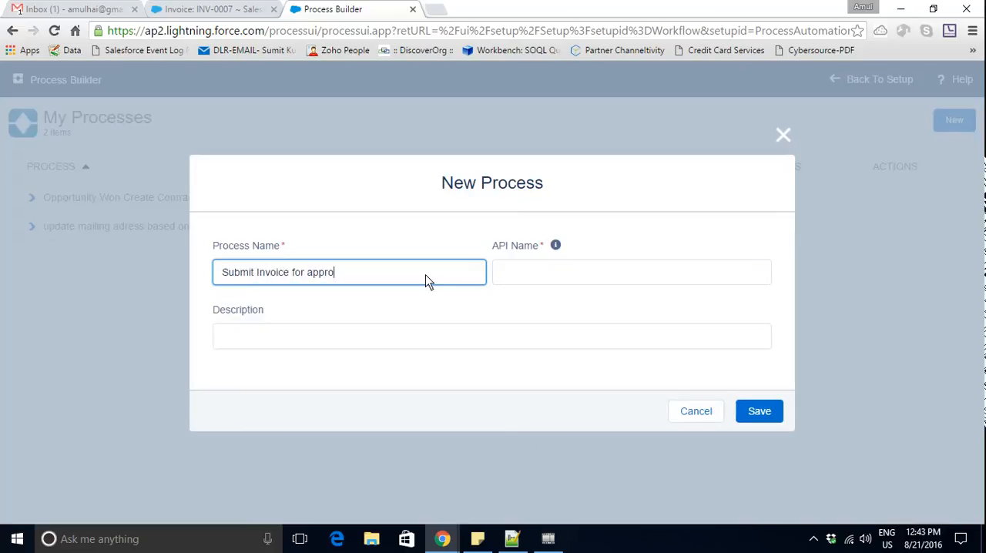
type("Submit Invoice for approval")
key("Tab")
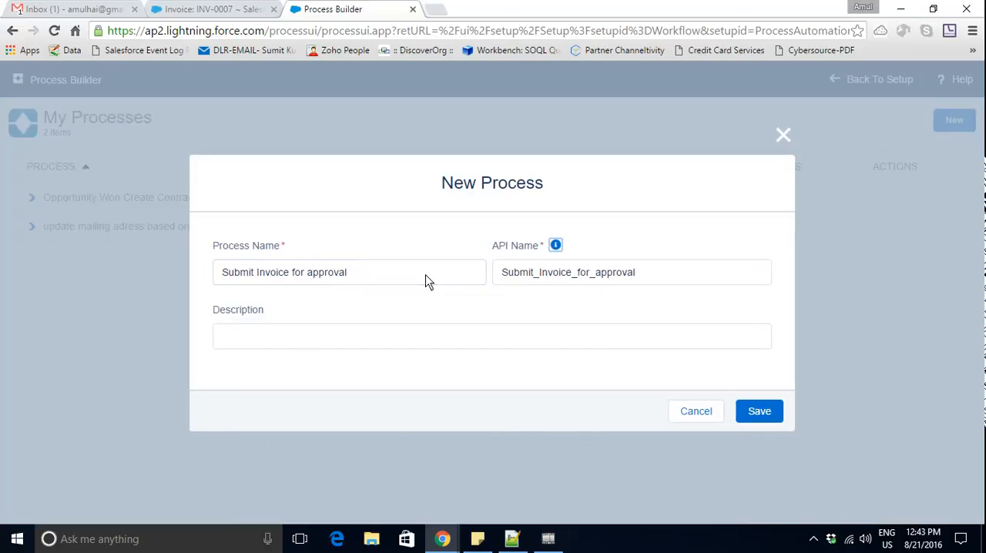
left_click(753, 408)
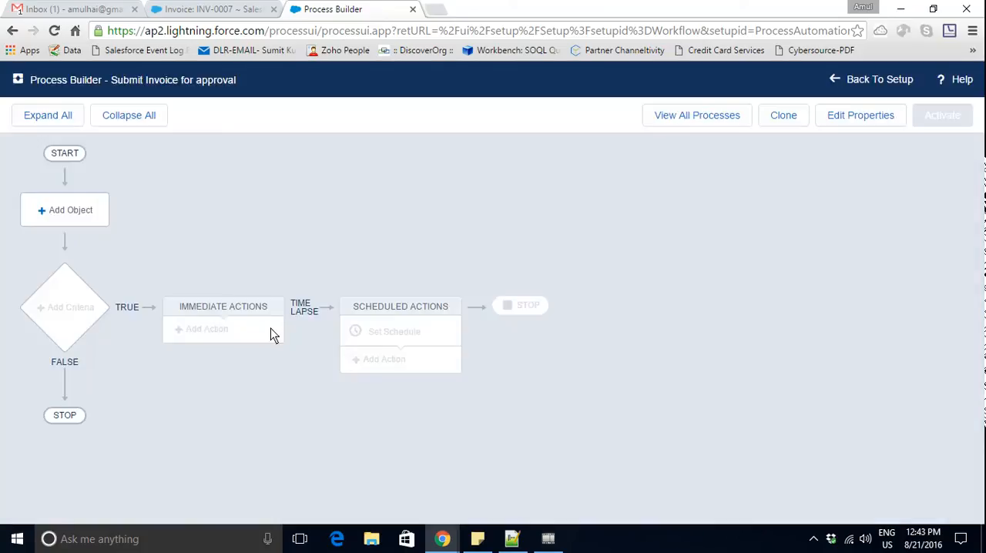
- Set the process object to Invoice, start it when a record is created or edited, and save
left_click(67, 218)
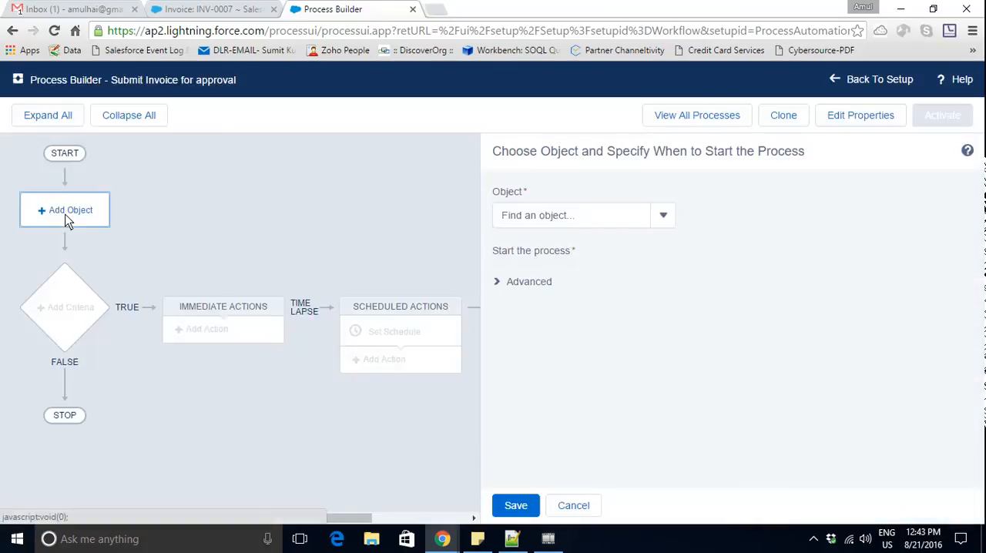
left_click(576, 218)
type("inv")
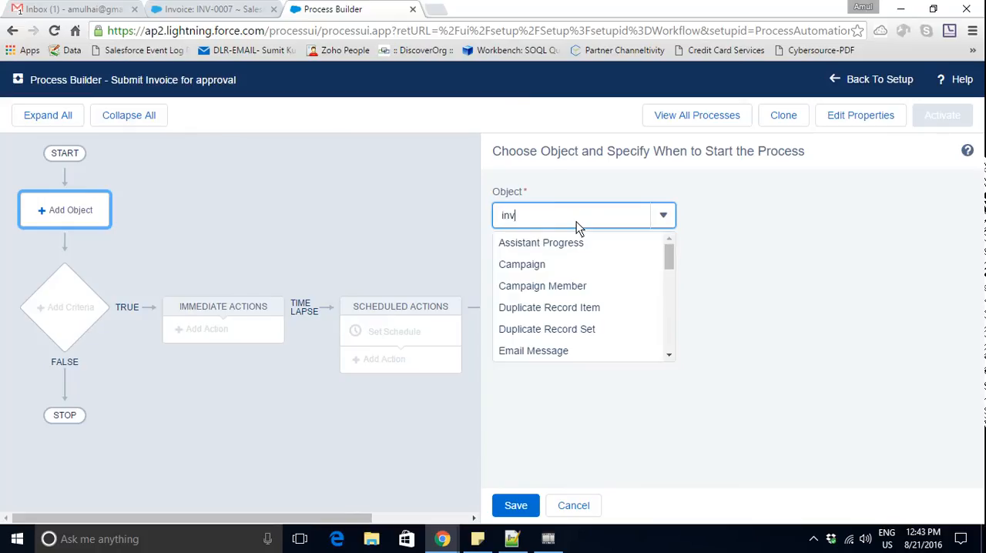
type("oic")
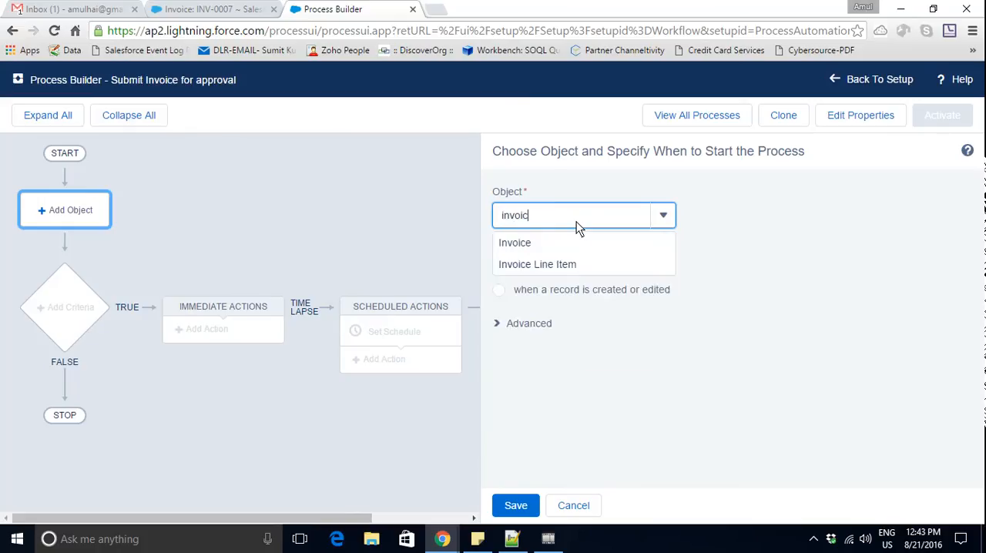
left_click(505, 249)
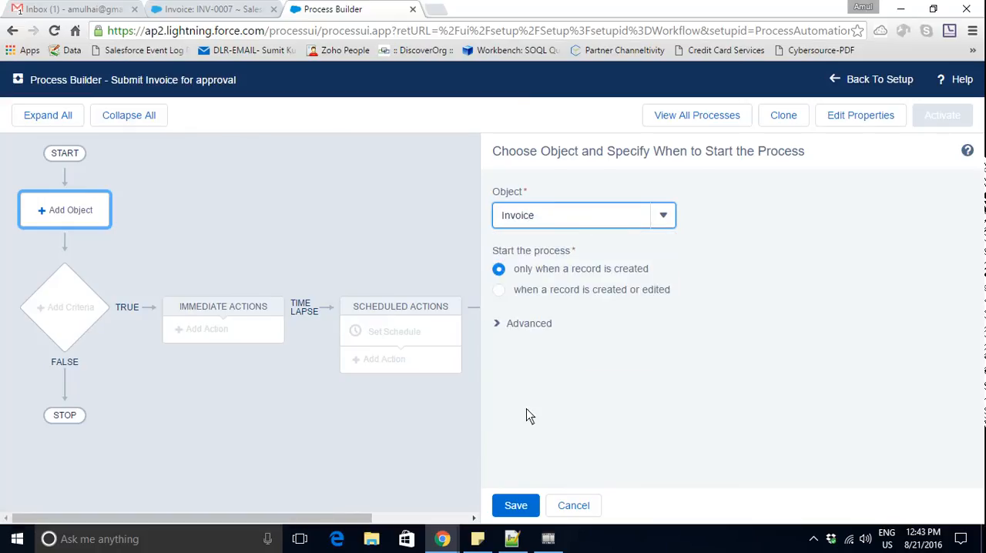
left_click(500, 291)
left_click(517, 506)
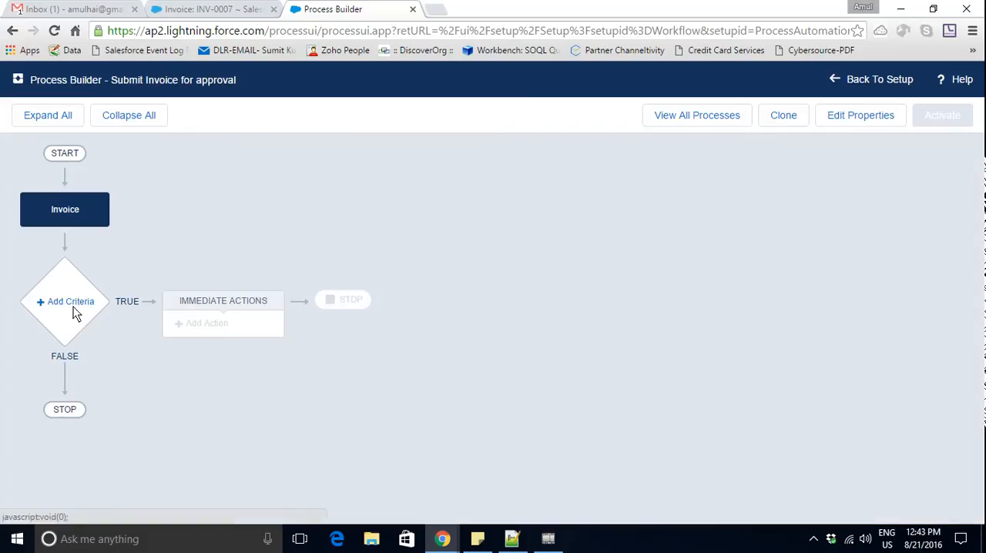
- Add and save criteria named "disc gre 10" that require the invoice's Discount field to be greater than 10
left_click(73, 310)
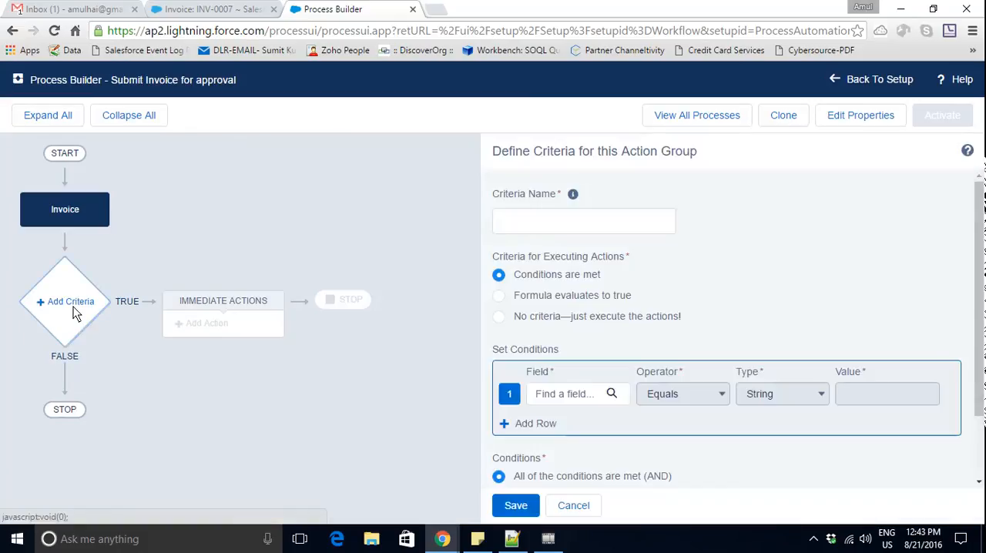
left_click(529, 224)
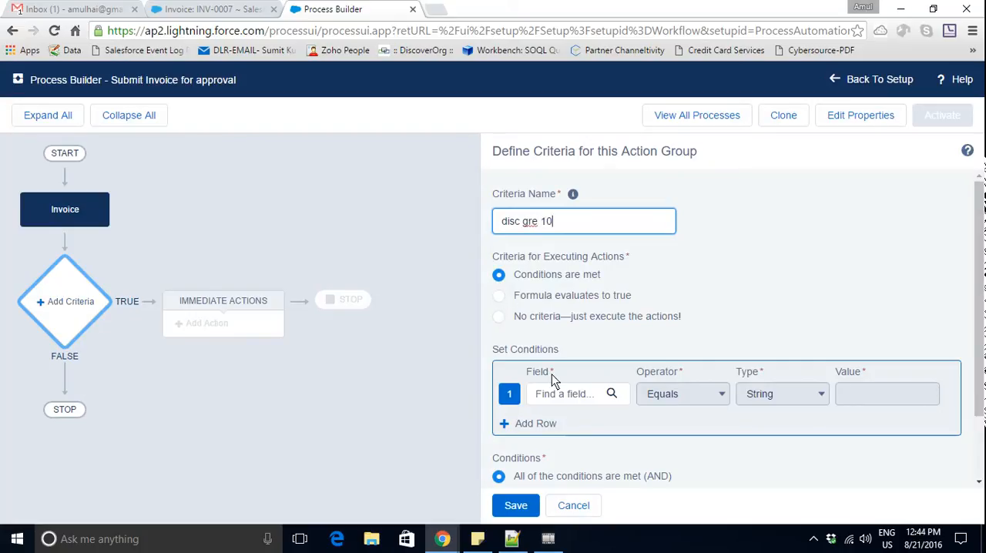
left_click(614, 394)
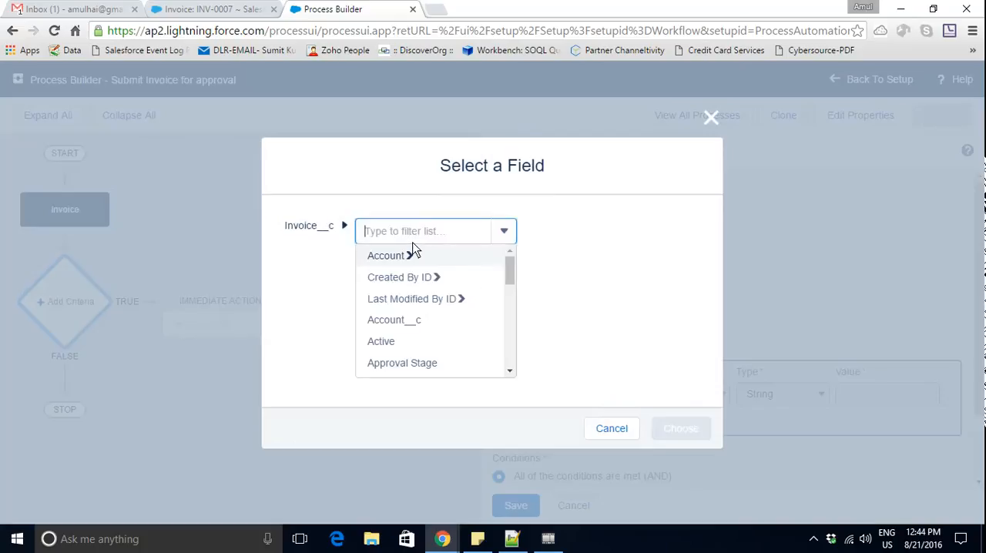
type("dis")
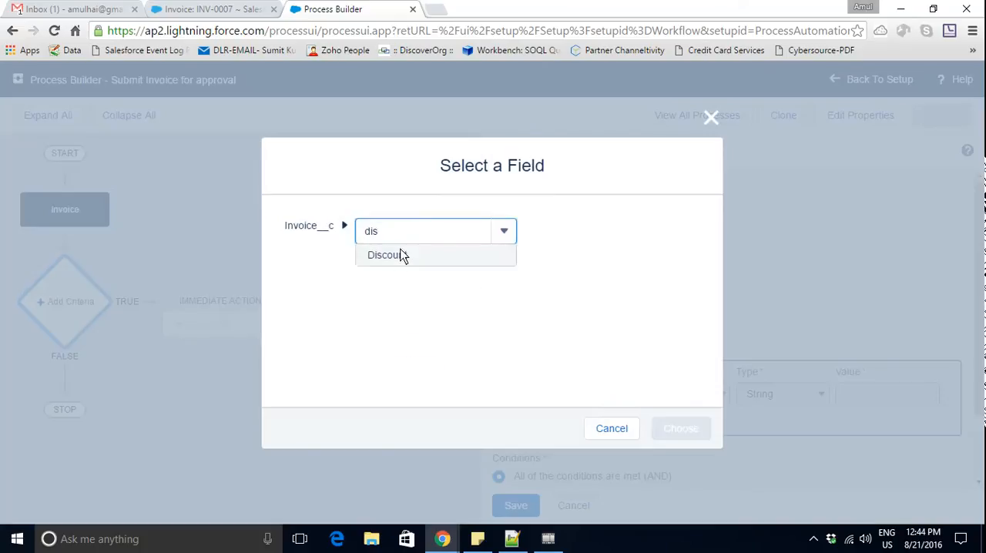
left_click(394, 256)
left_click(680, 429)
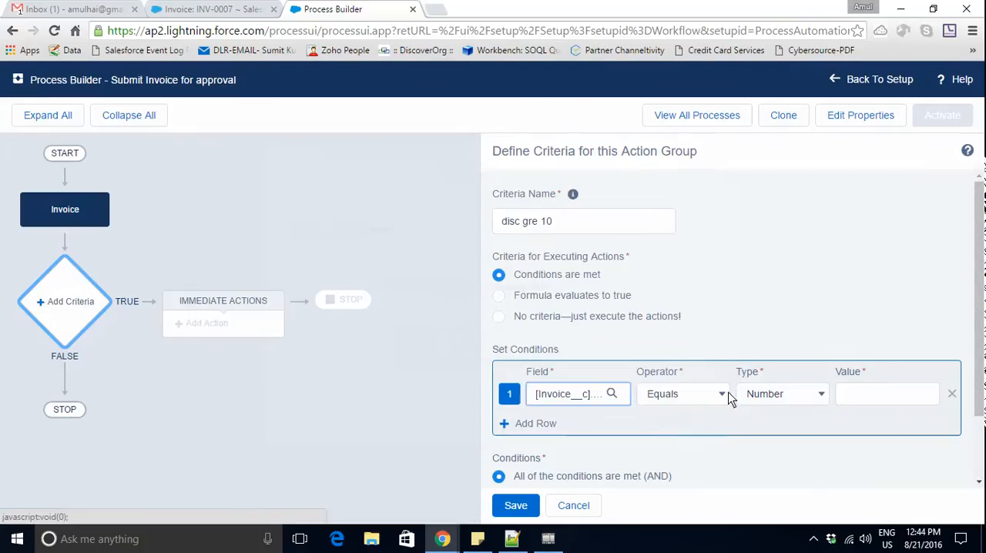
left_click(722, 394)
left_click(720, 436)
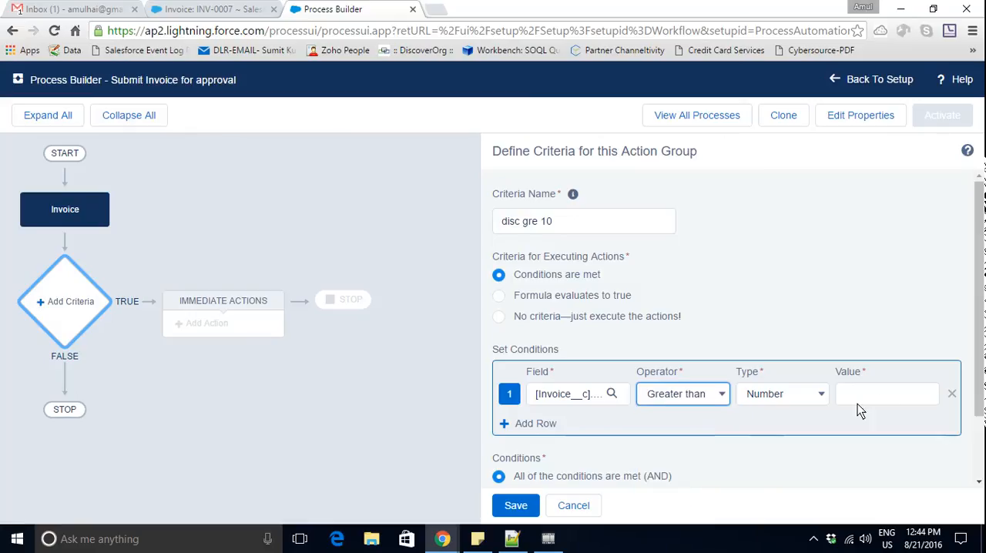
left_click(883, 401)
type("10")
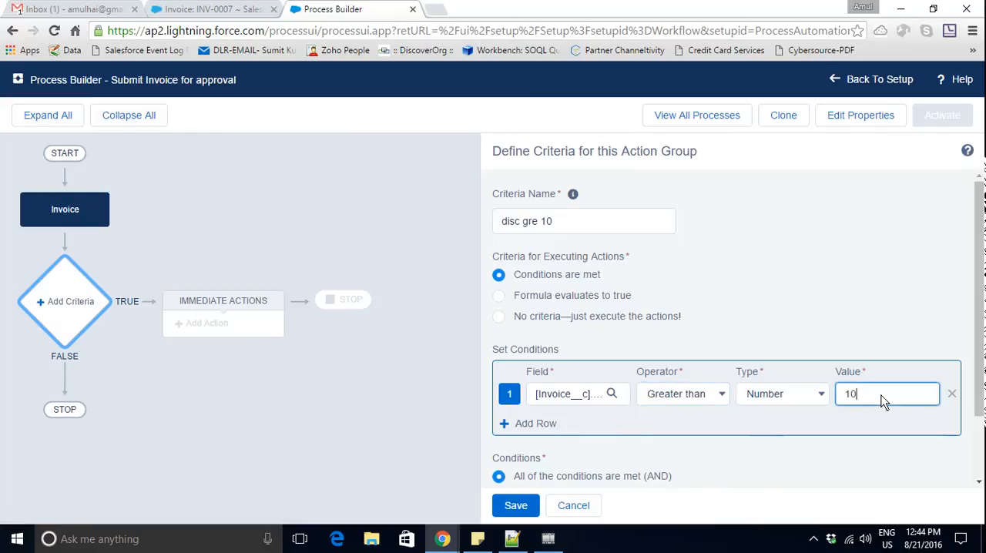
left_click(511, 507)
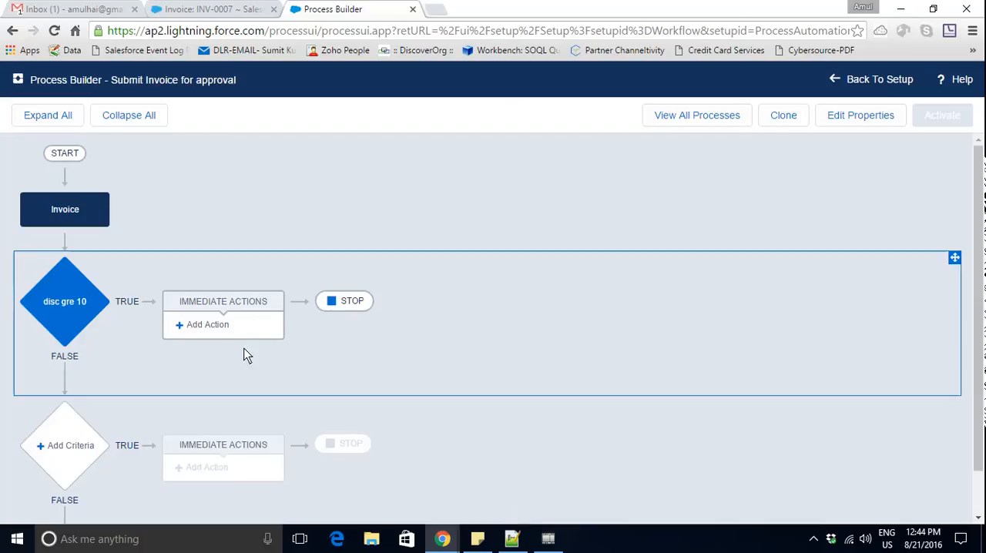
- Add an immediate action of type Submit for Approval to the "disc gre 10" criteria, named "submitRecordforapproval"
left_click(221, 334)
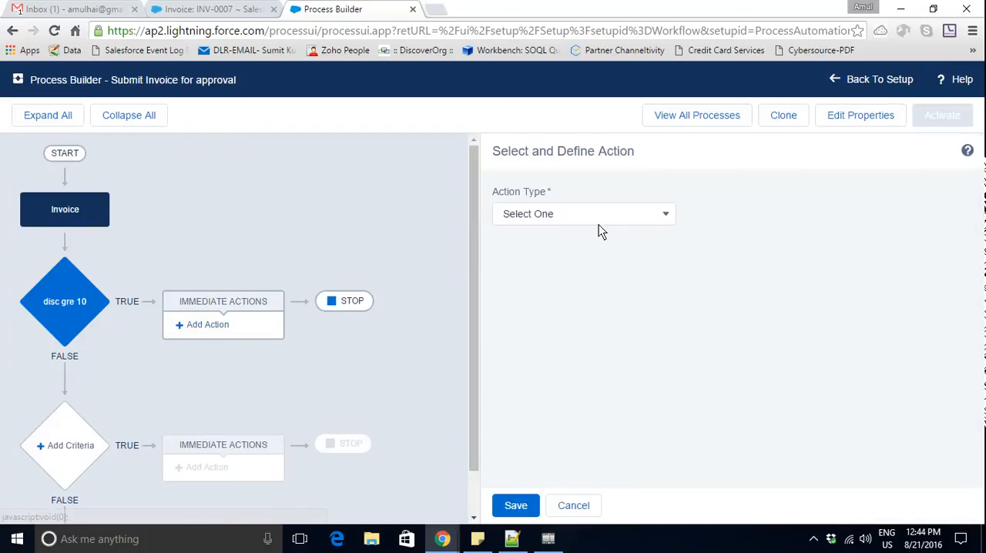
left_click(602, 223)
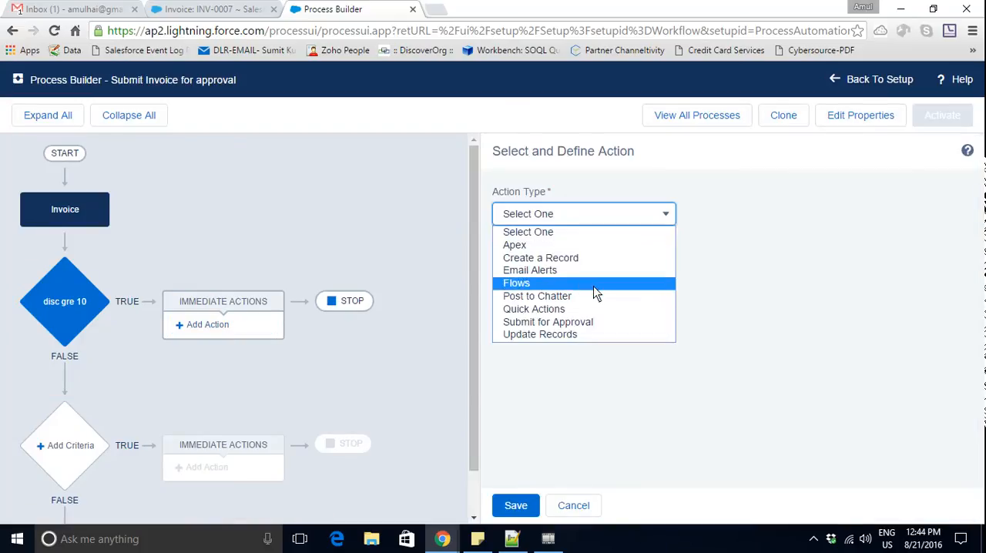
left_click(594, 324)
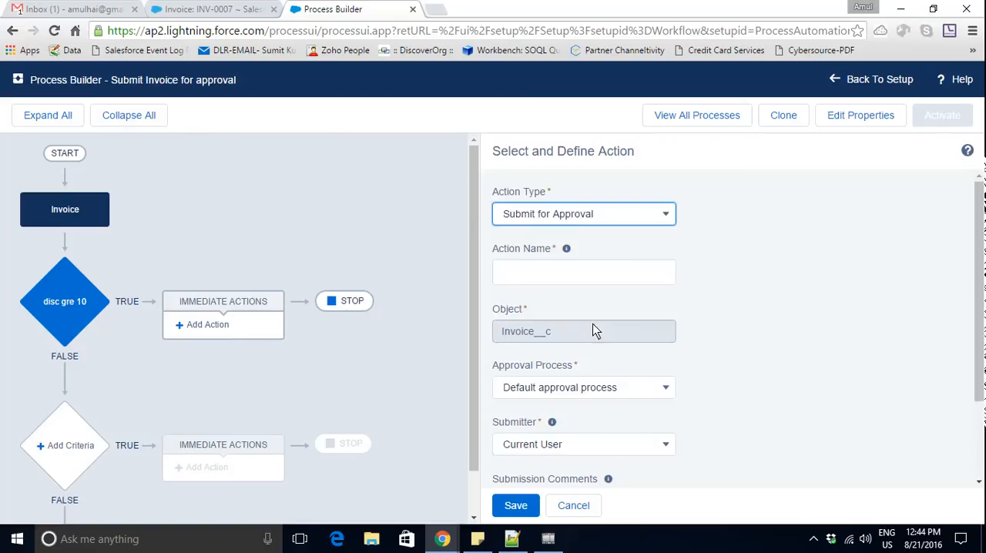
left_click(565, 275)
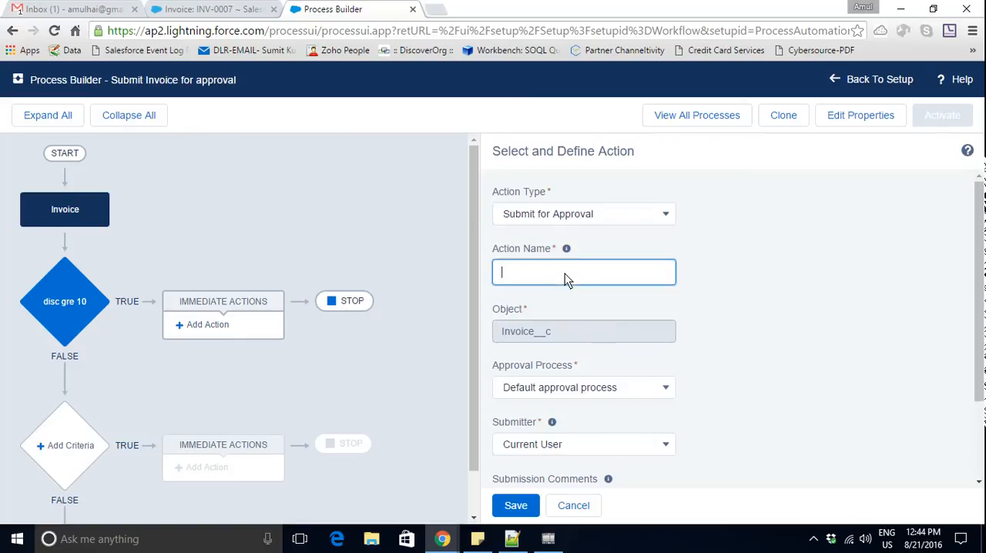
type("submit")
key("BackSpace")
type("Recordforapproval")
key("Tab")
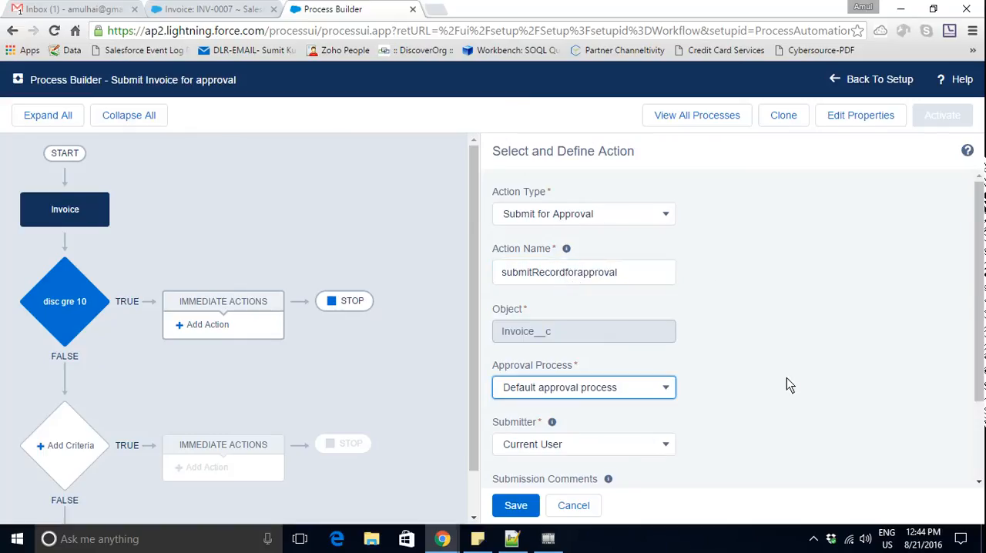
- Make the action use the specific approval process "invoice discount >10 %"
scroll(748, 396, "down", 2)
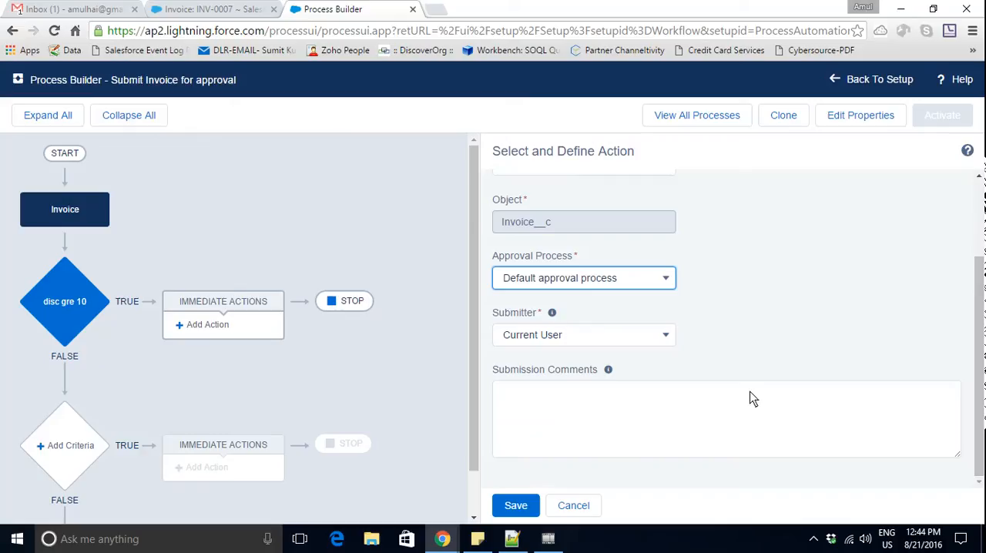
left_click(634, 278)
left_click(609, 308)
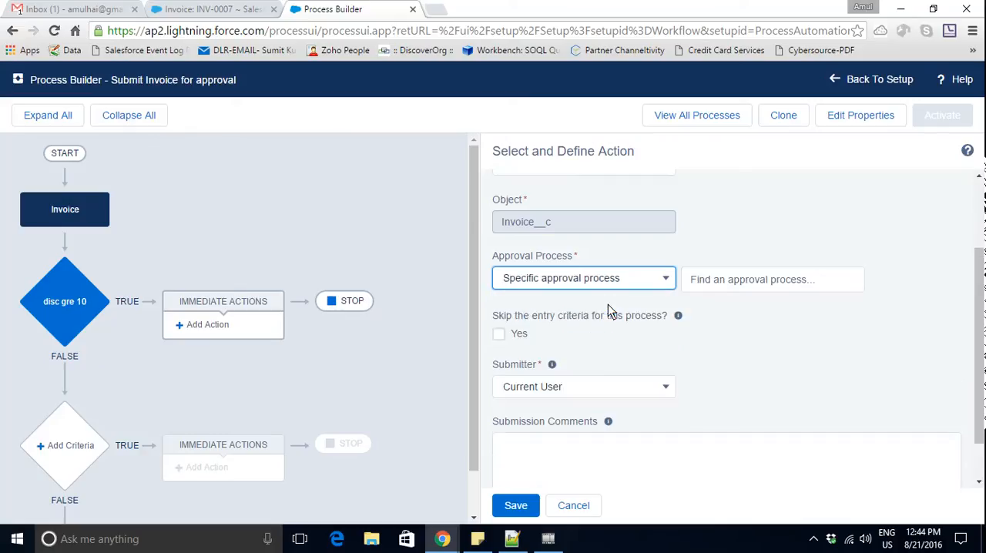
left_click(753, 283)
left_click(217, 10)
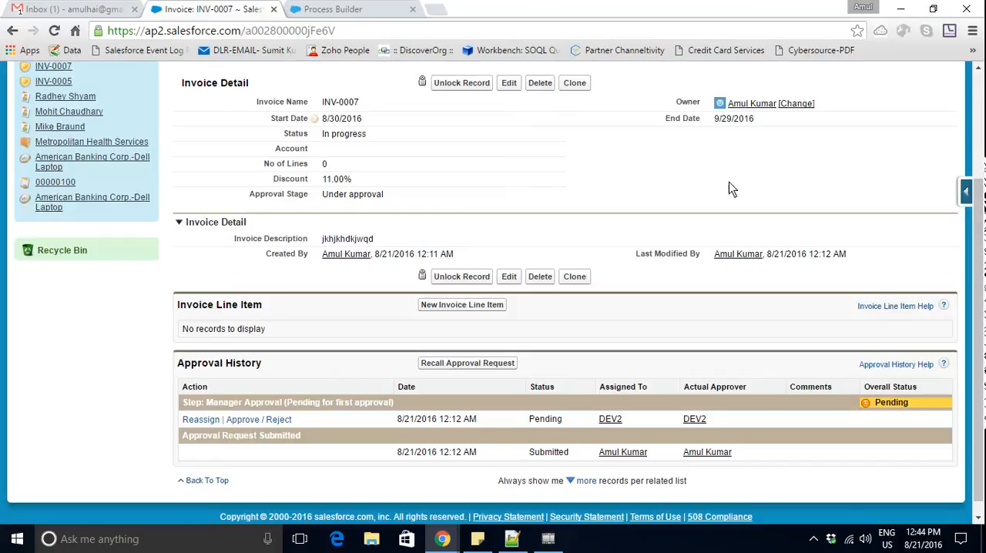
left_click(385, 9)
type("inv")
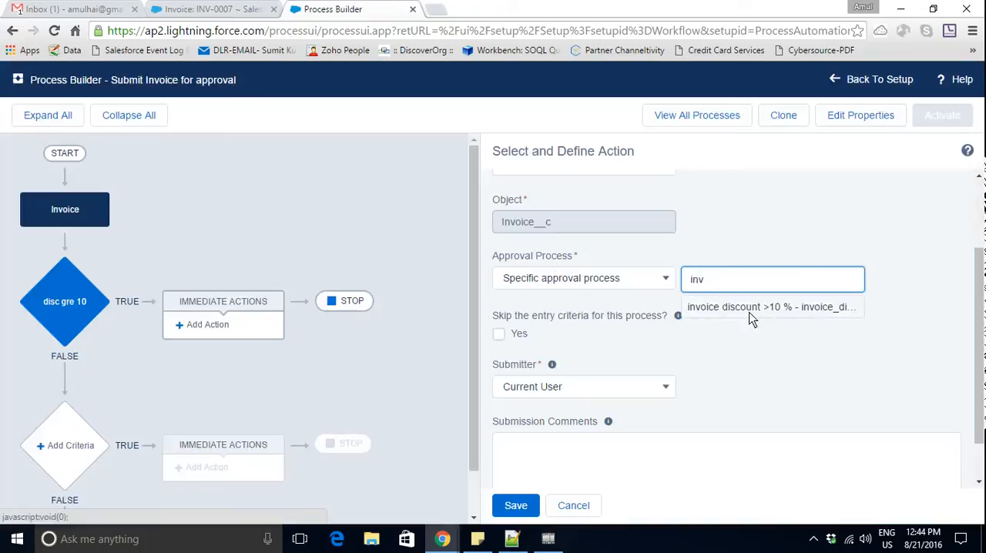
left_click(750, 308)
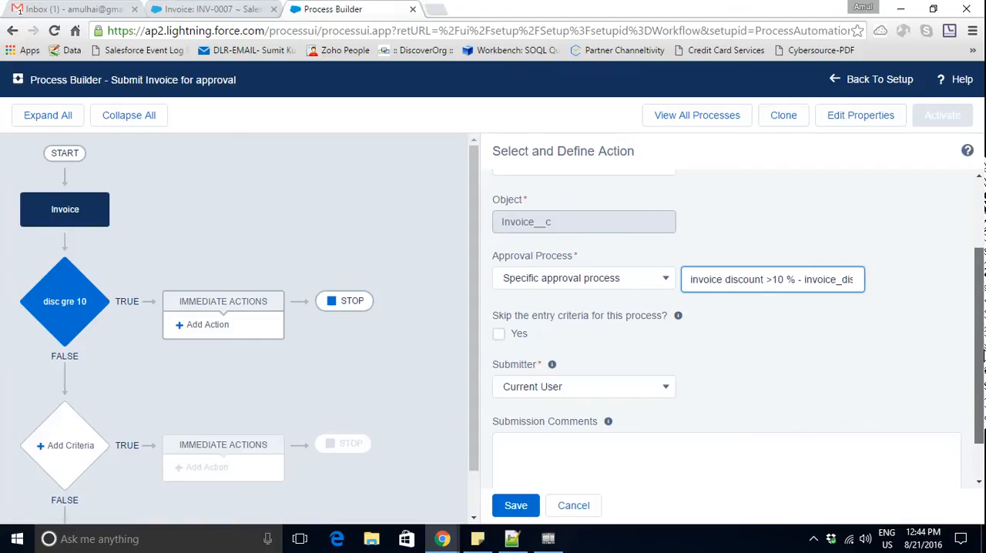
scroll(979, 355, "down", 1)
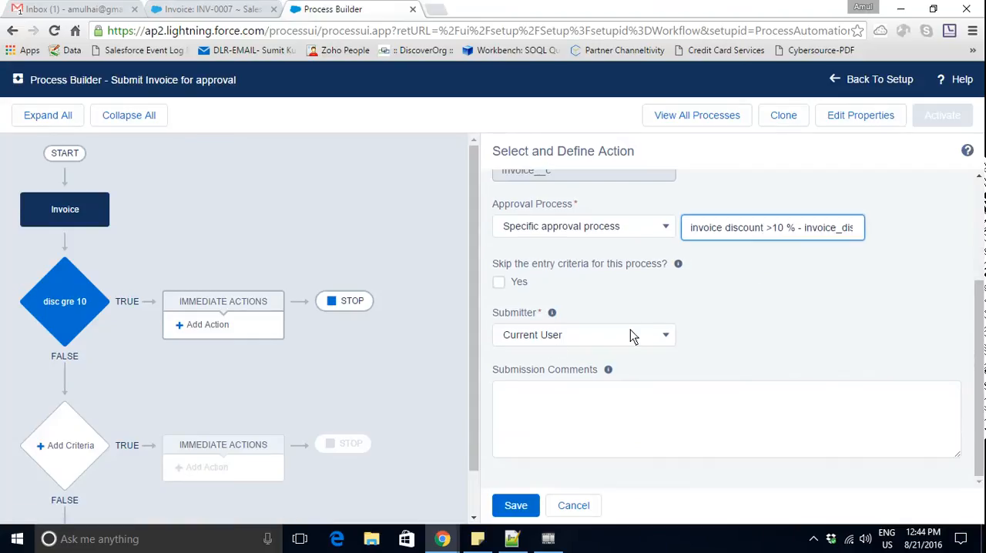
- Save the approval action and activate the "Submit Invoice for approval" process
left_click(517, 507)
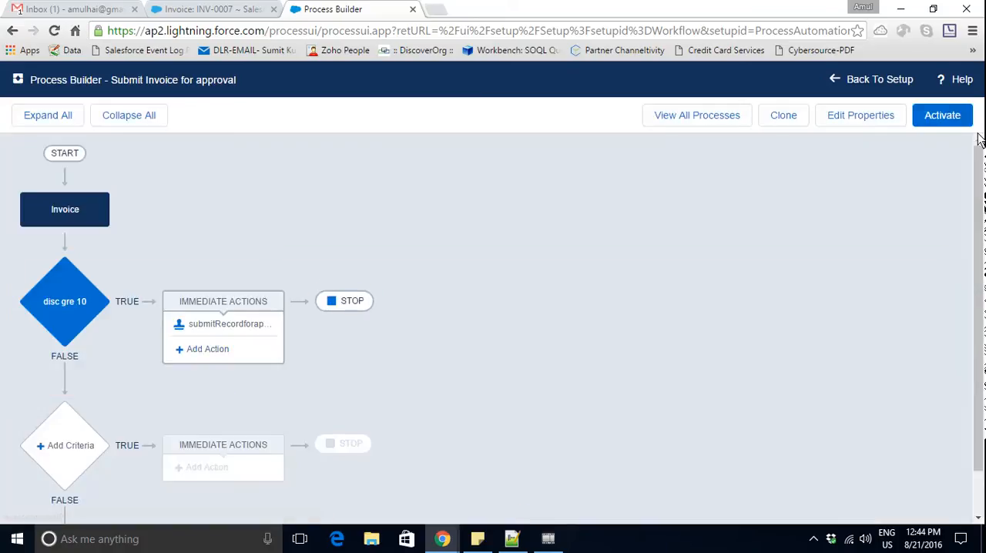
left_click(940, 117)
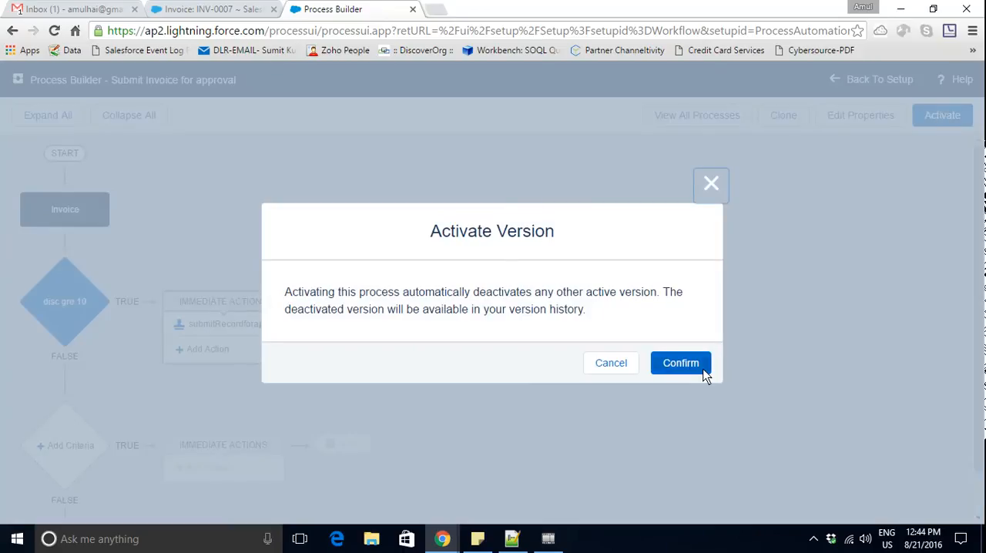
left_click(681, 364)
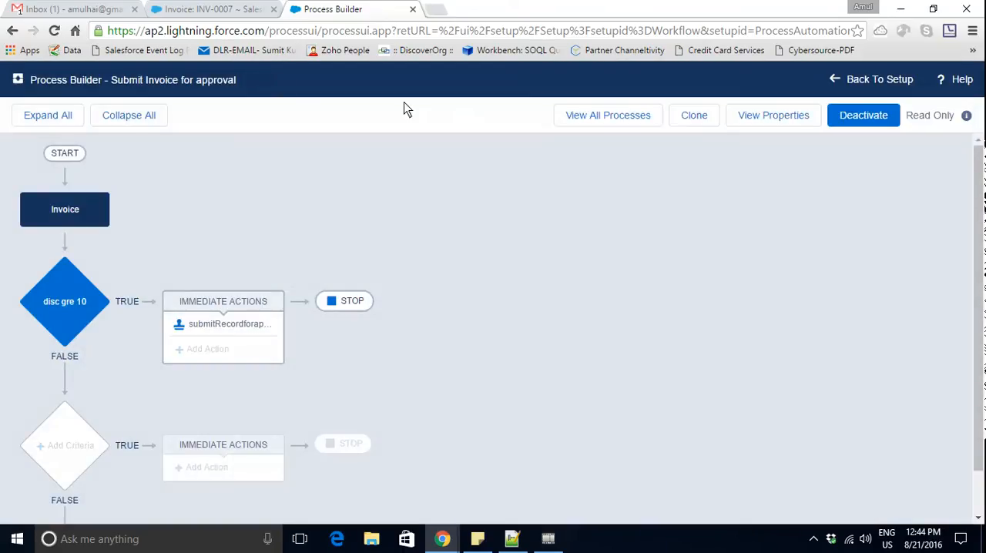
- Clone invoice INV-0007 with Approval Stage set to --None--, and check the saved copy's Approval Stage and Approval History
left_click(214, 9)
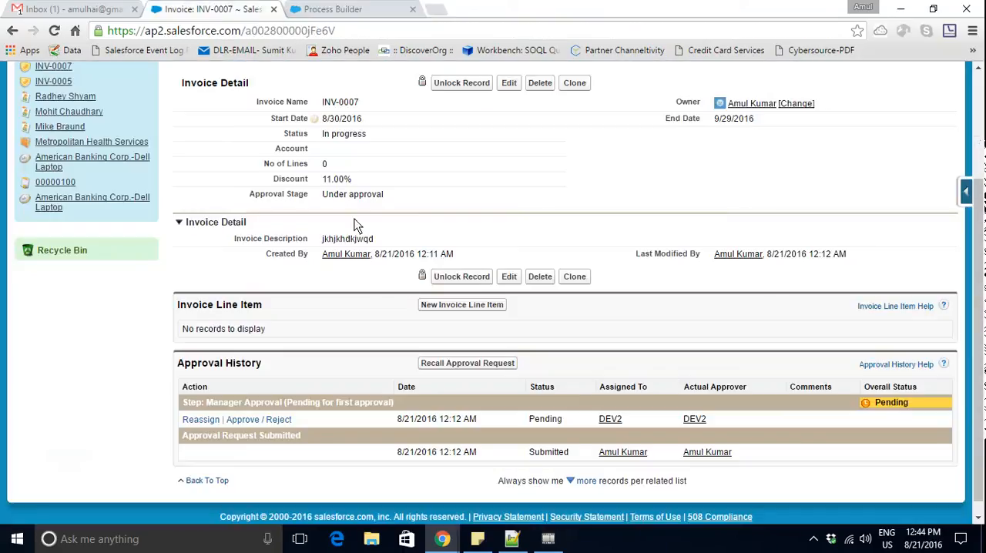
left_click(575, 83)
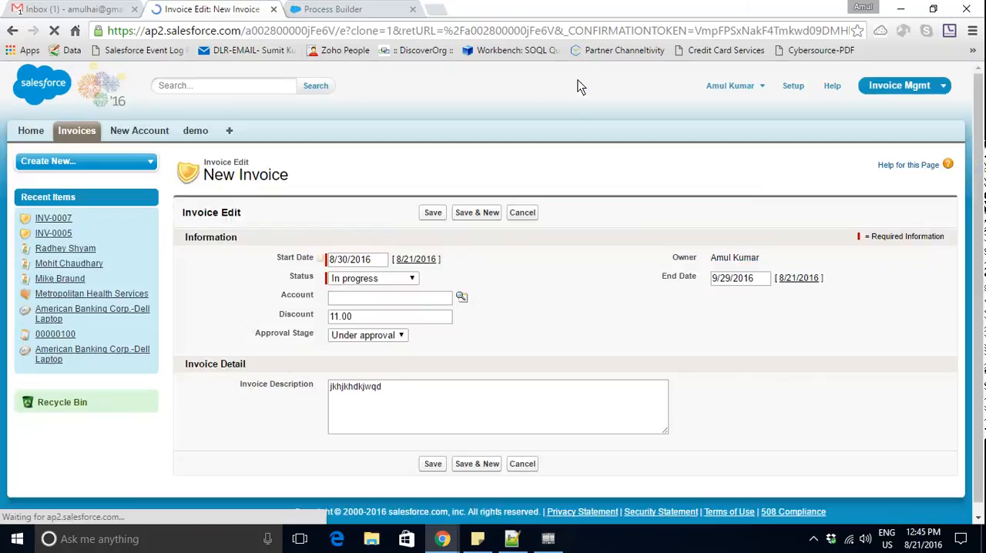
left_click(594, 317)
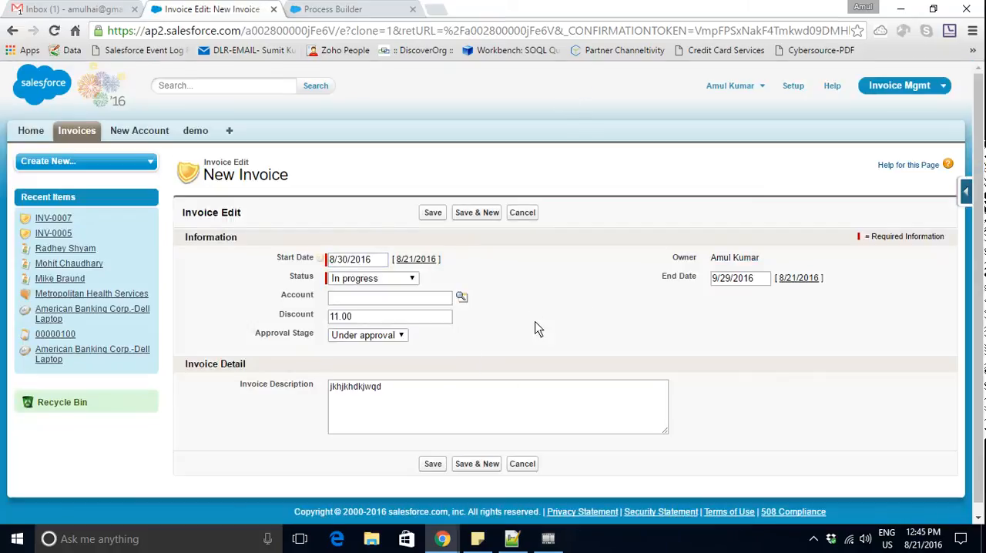
left_click(387, 345)
left_click(375, 348)
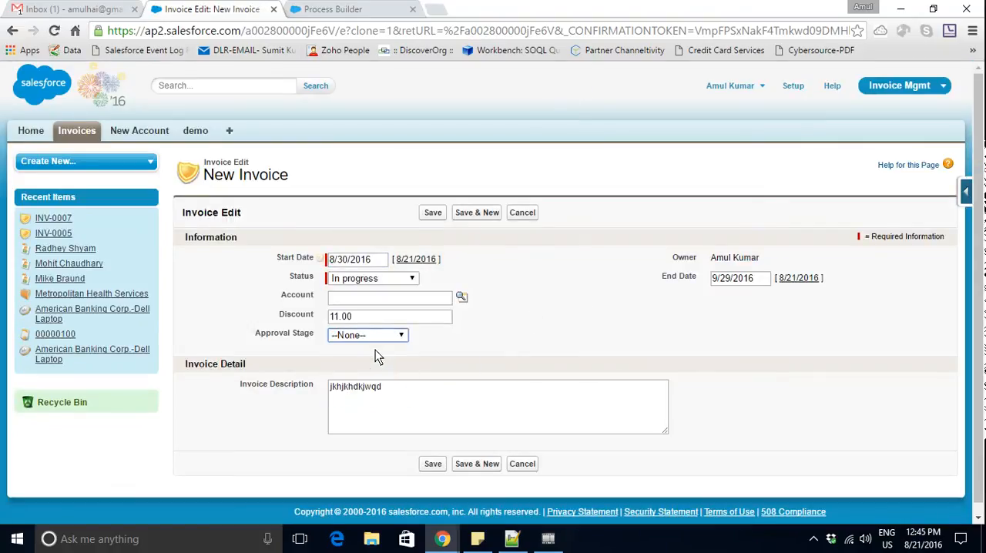
left_click(433, 213)
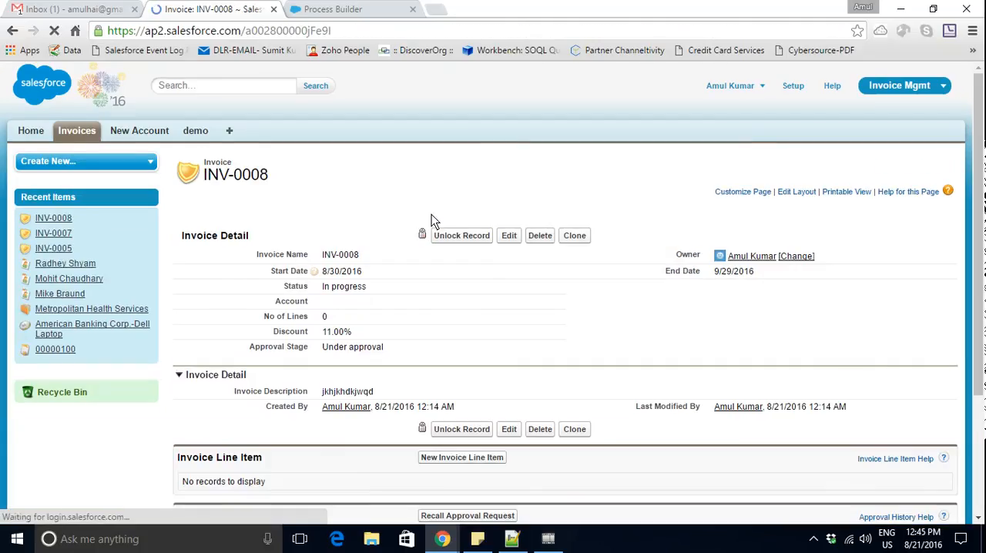
scroll(394, 357, "down", 3)
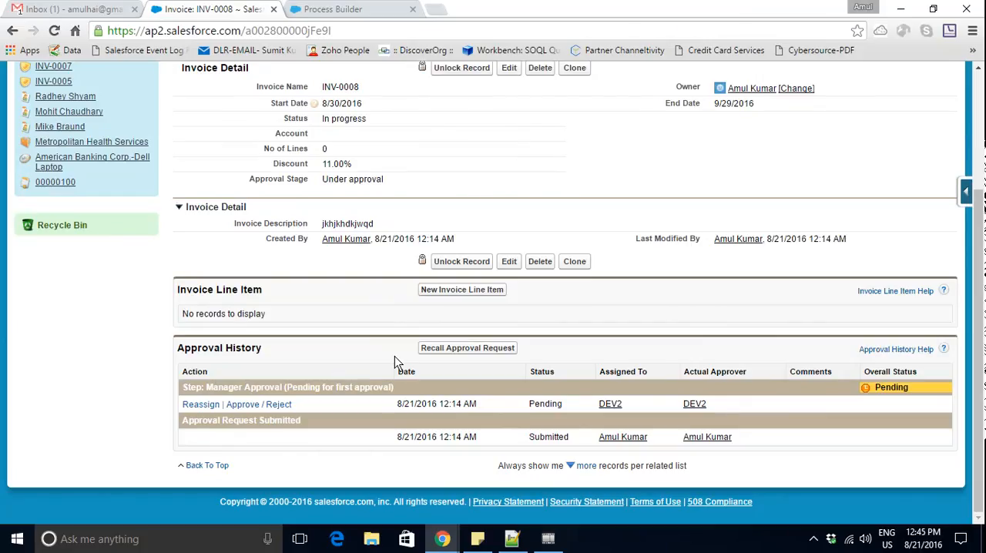
scroll(396, 362, "up", 3)
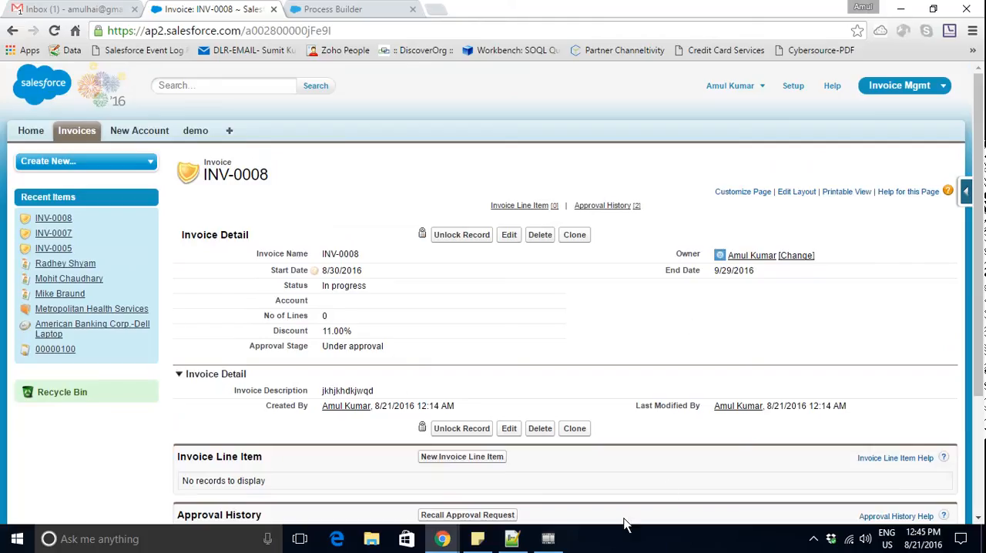
- Leave the process for Setup, search for "process builder", and open the Process Builder list of processes
left_click(354, 9)
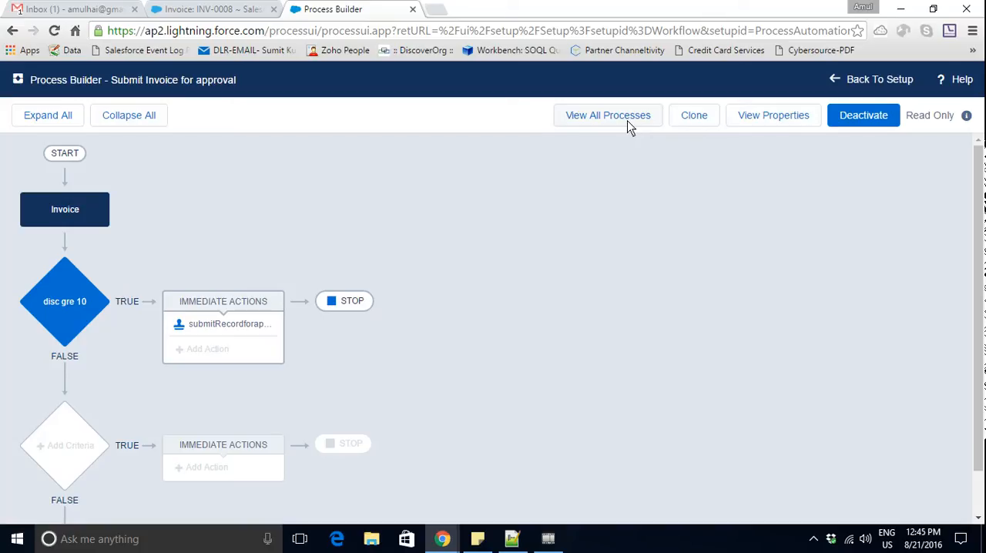
left_click(844, 82)
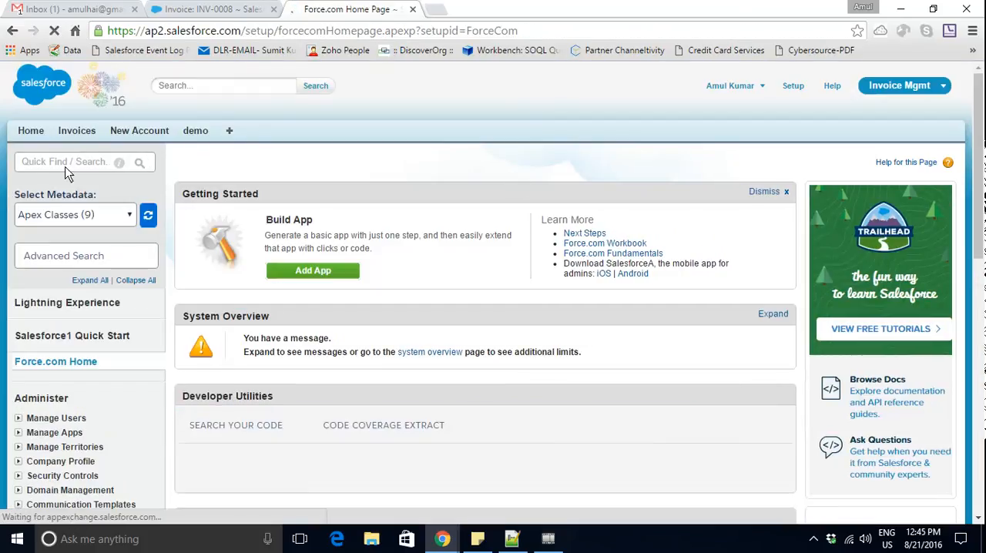
left_click(71, 162)
type("pr")
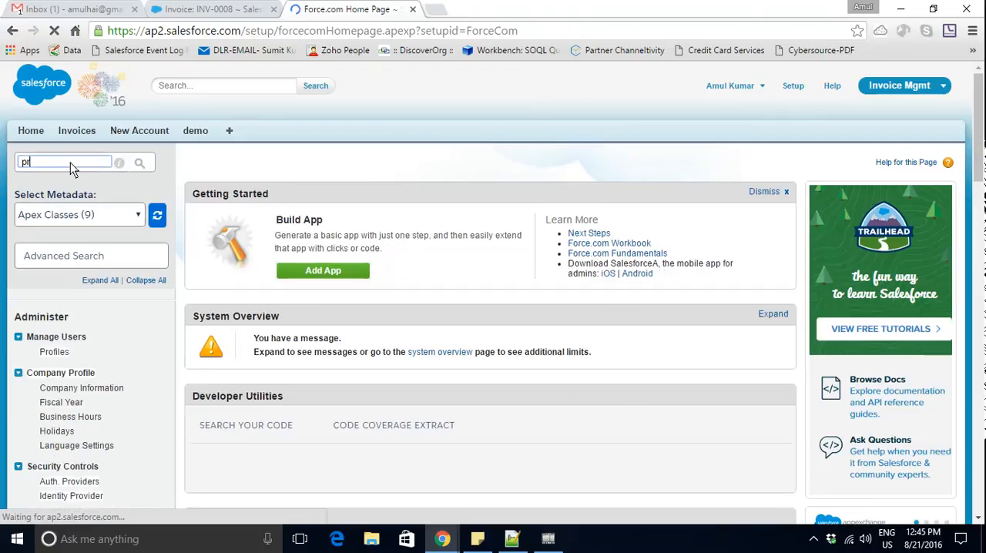
type("ocess")
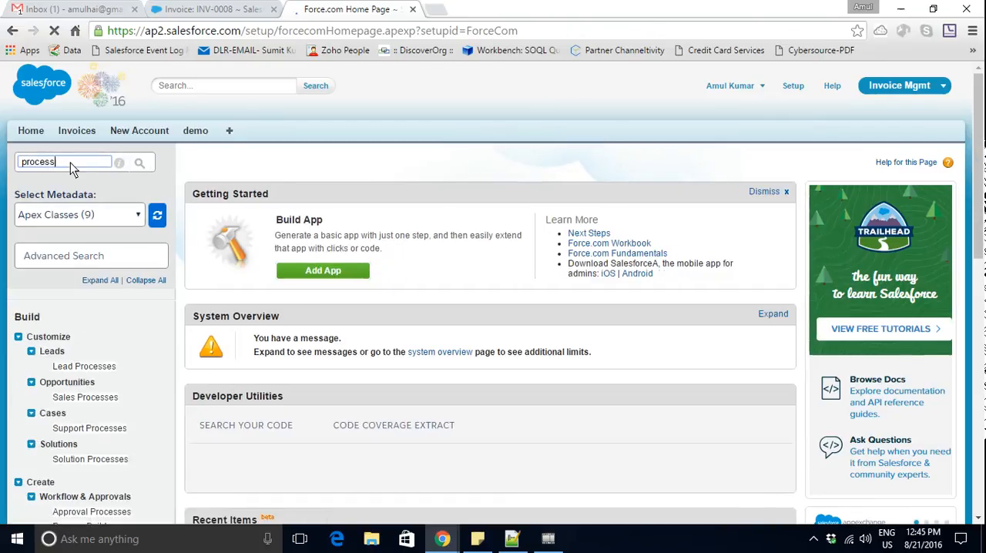
type(" b")
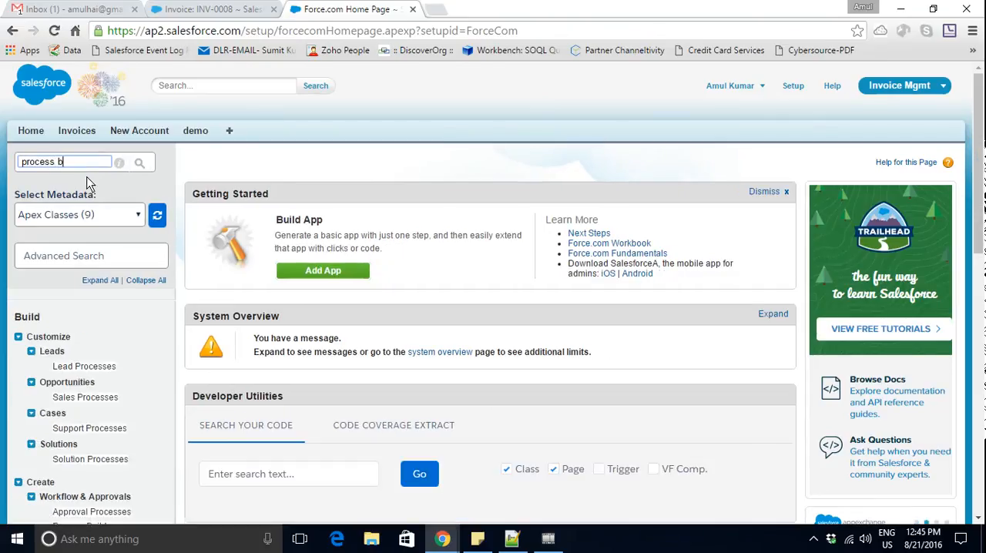
type("iluder")
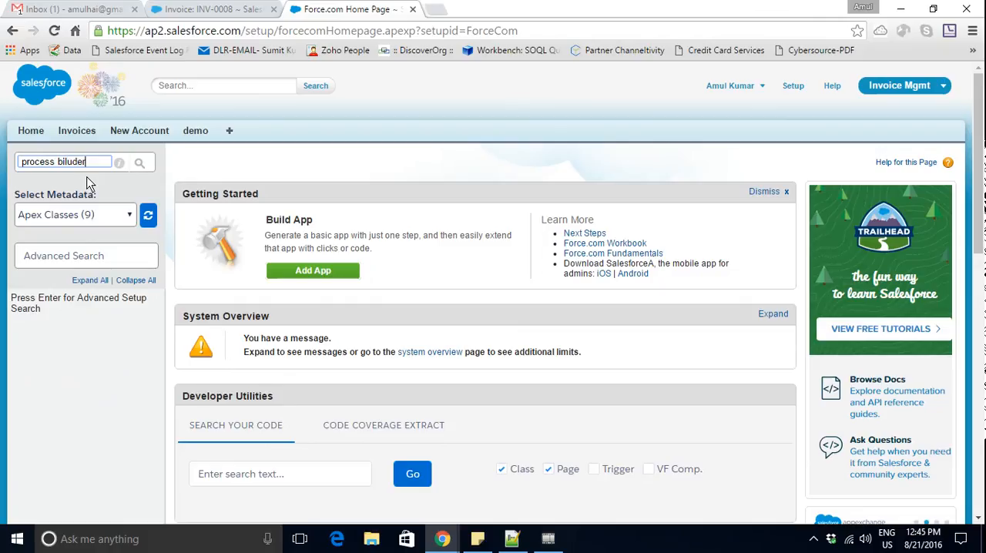
key("BackSpace")
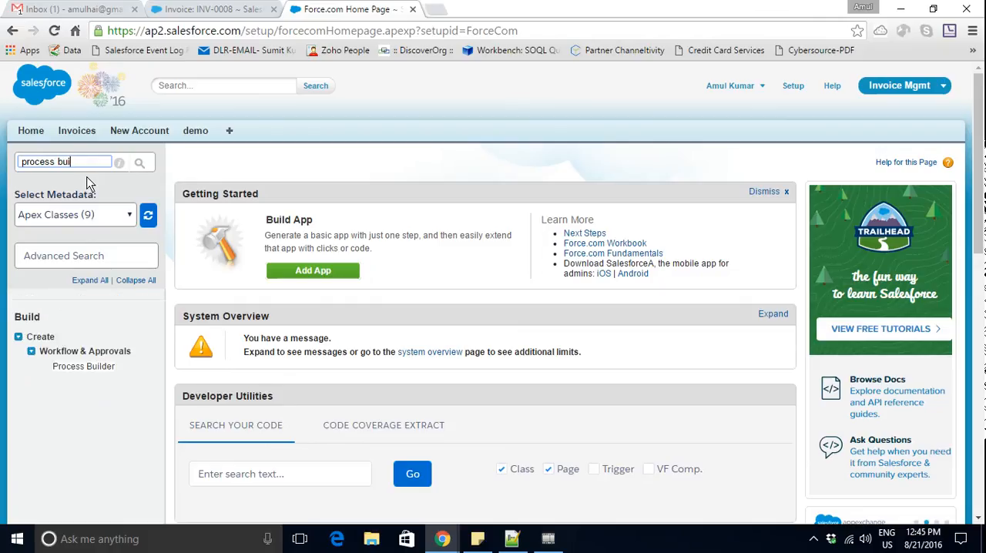
left_click(94, 368)
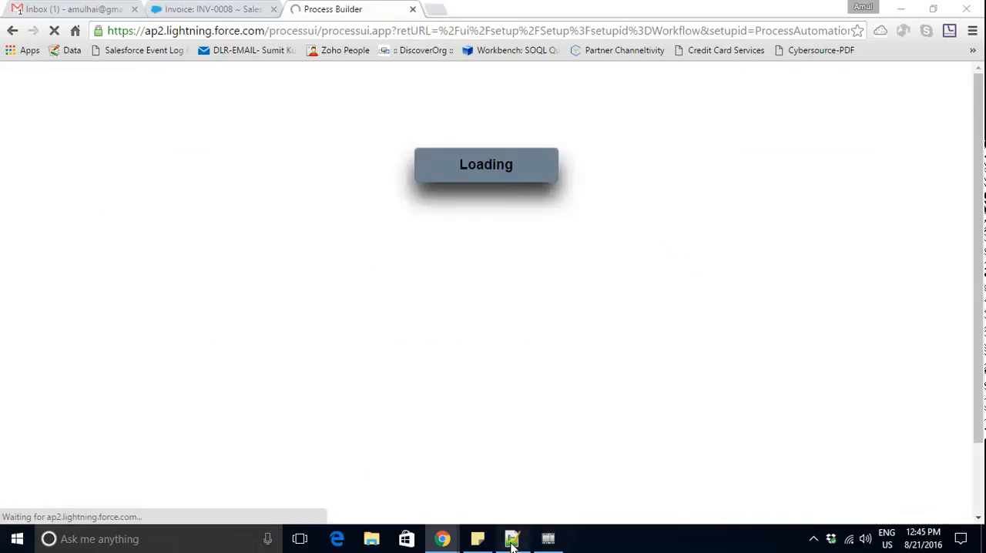
- Switch to Notepad++ to look over the Process Builder notes, and return to the process list in Chrome
left_click(512, 538)
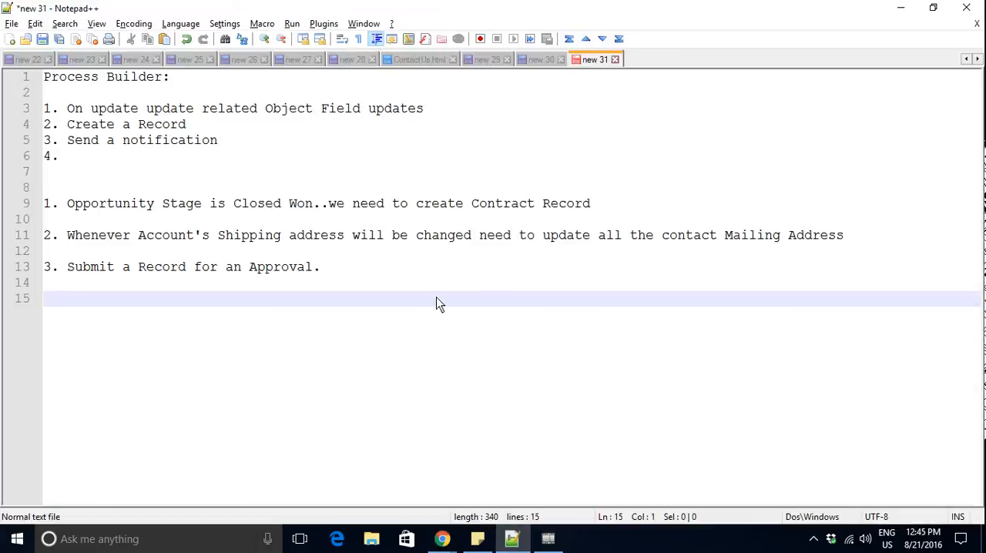
left_click(814, 541)
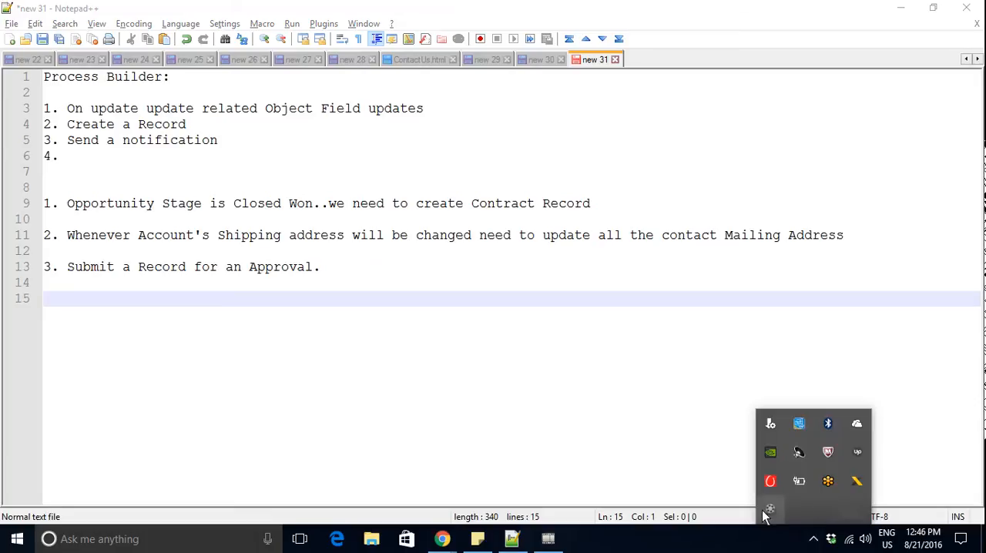
left_click(442, 539)
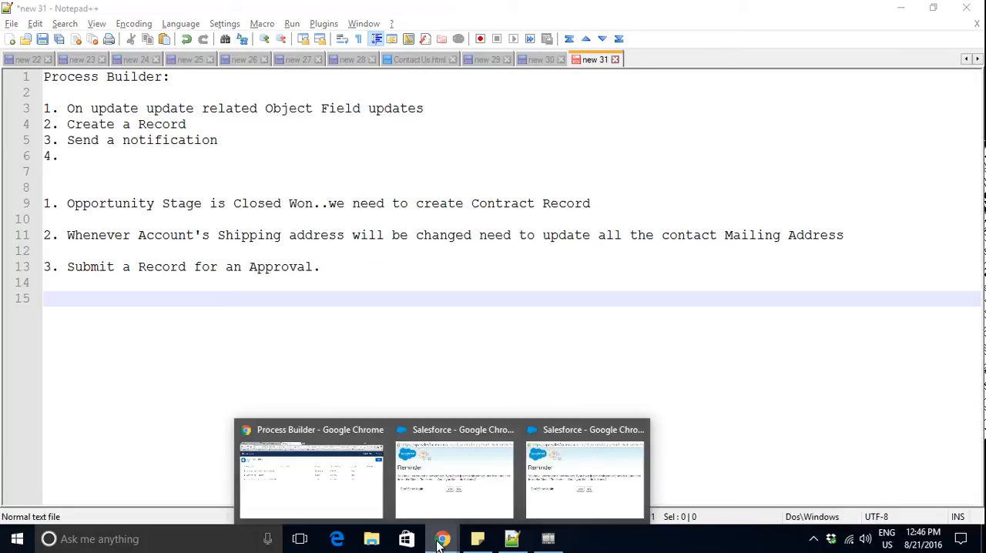
left_click(337, 486)
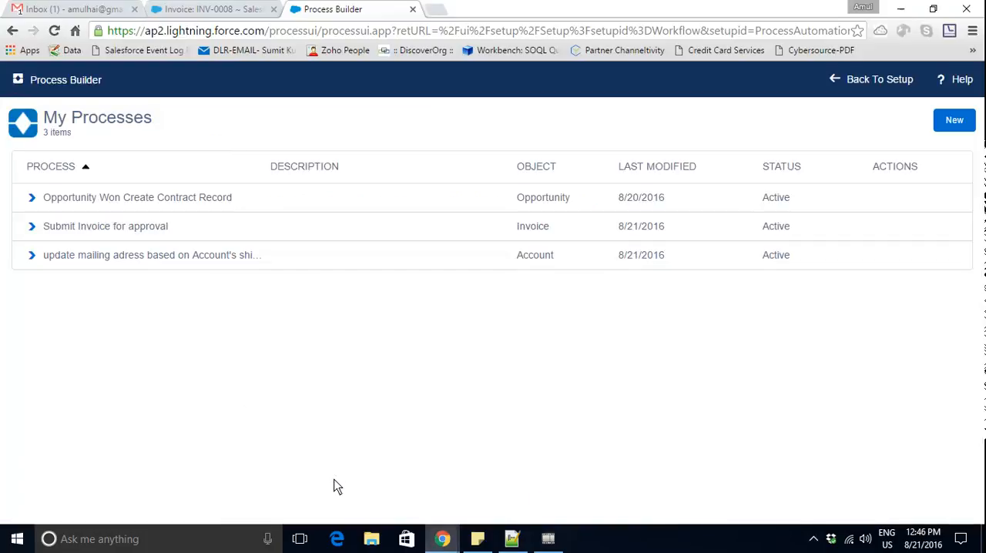
- Open Setup from the INV-0008 invoice page and look through the Domain Management, Security Controls and Company Profile sections under Administer
left_click(243, 9)
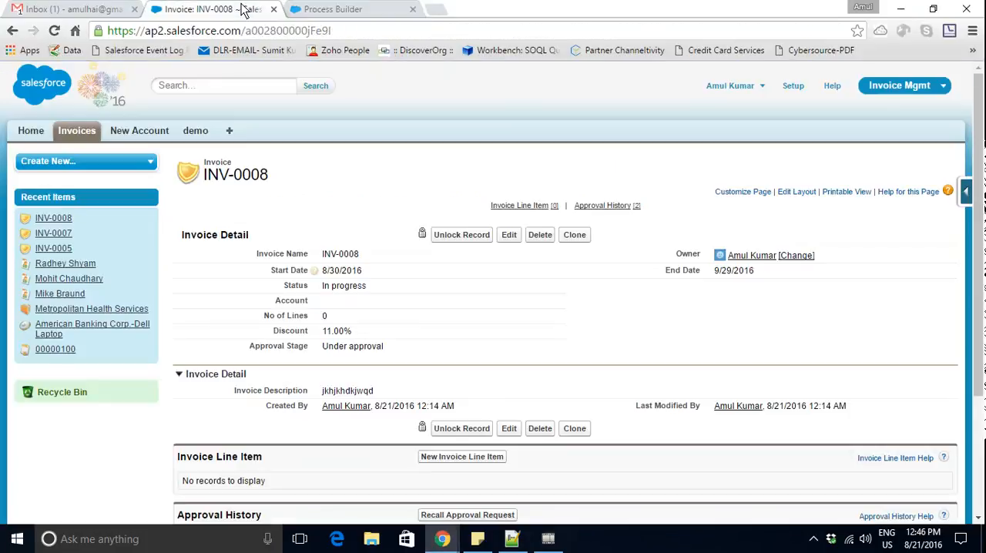
left_click(792, 89)
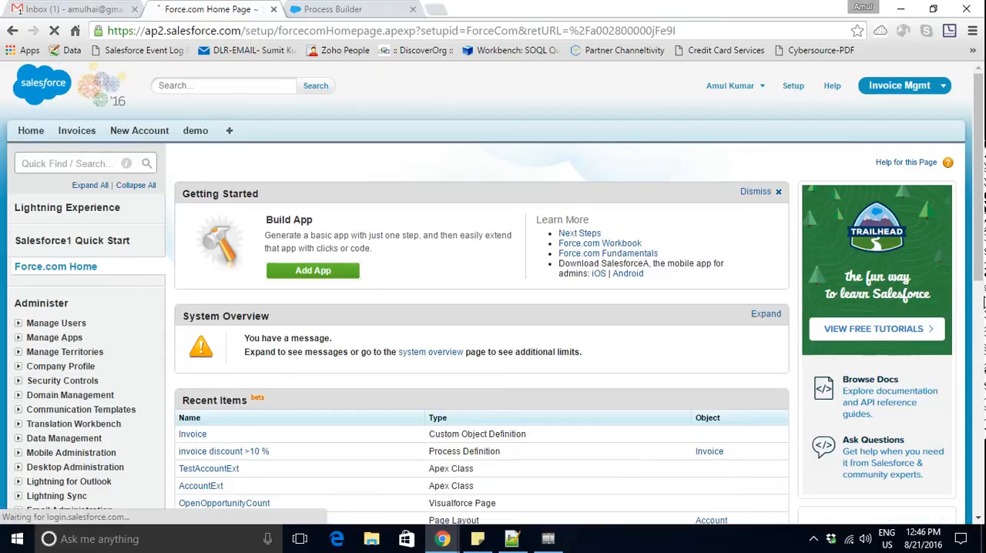
left_click_drag(982, 199, 981, 449)
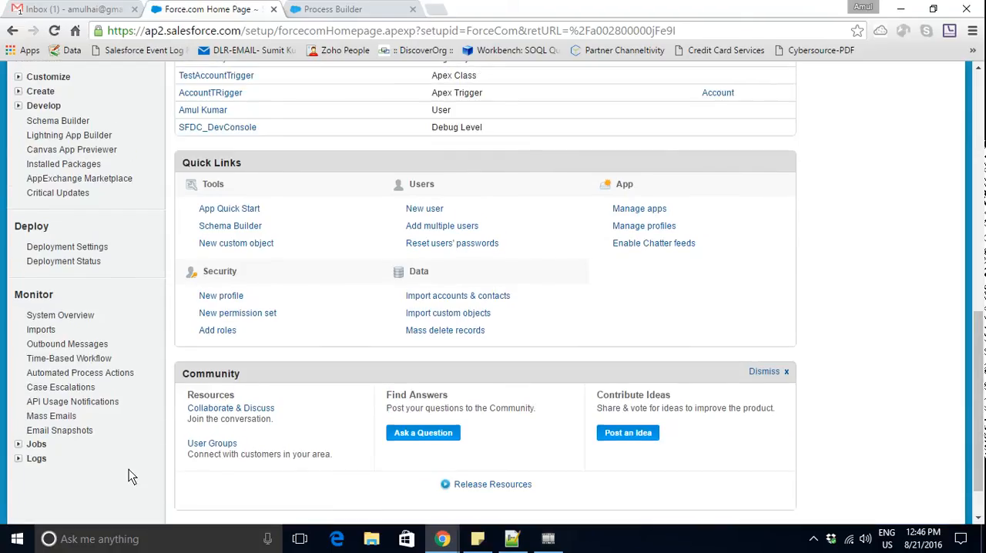
scroll(129, 476, "up", 3)
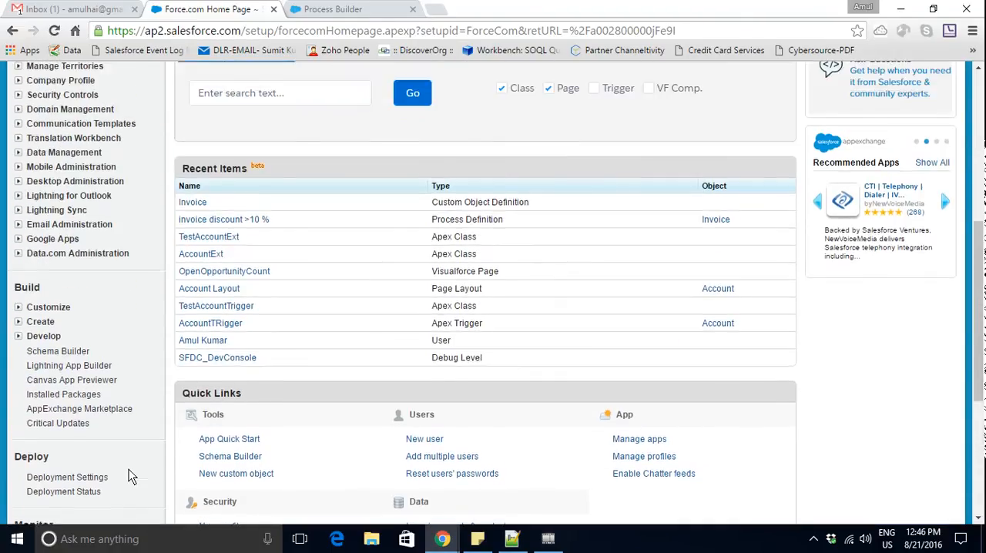
scroll(129, 477, "up", 3)
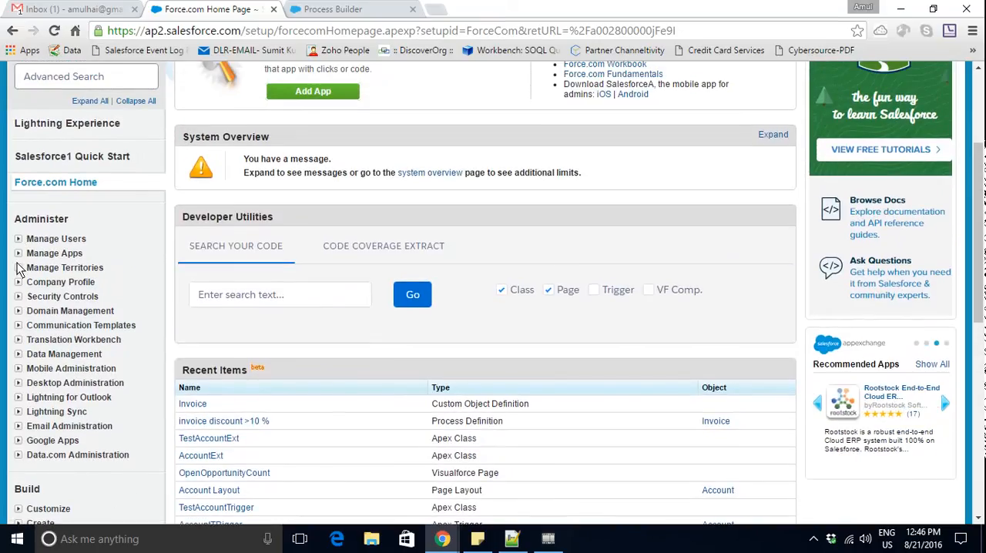
left_click(19, 310)
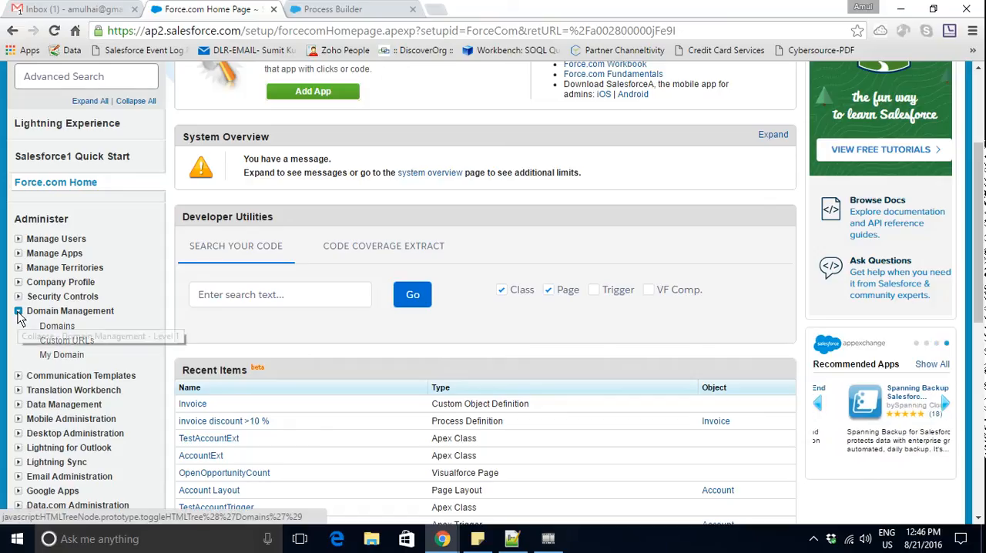
left_click(18, 311)
left_click(18, 299)
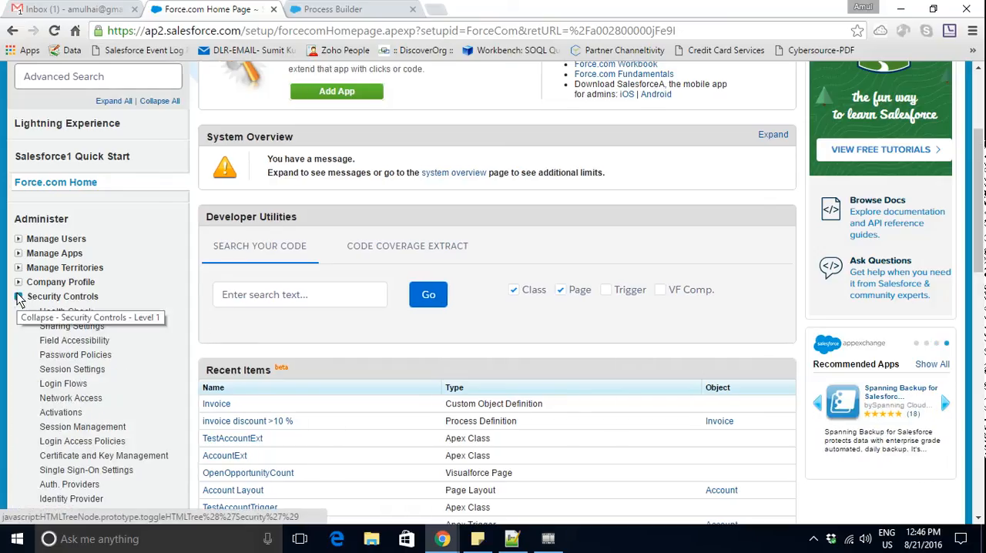
left_click(18, 299)
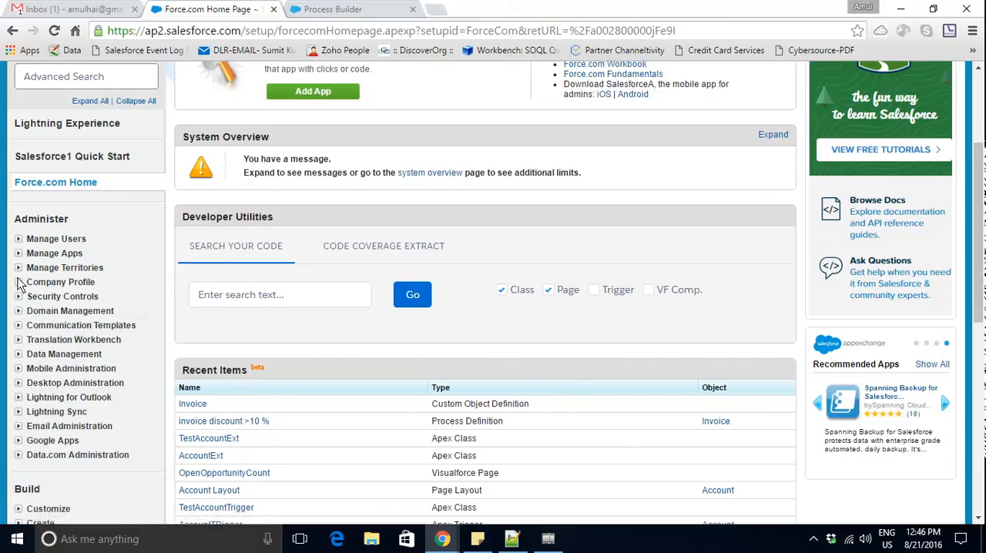
left_click(18, 283)
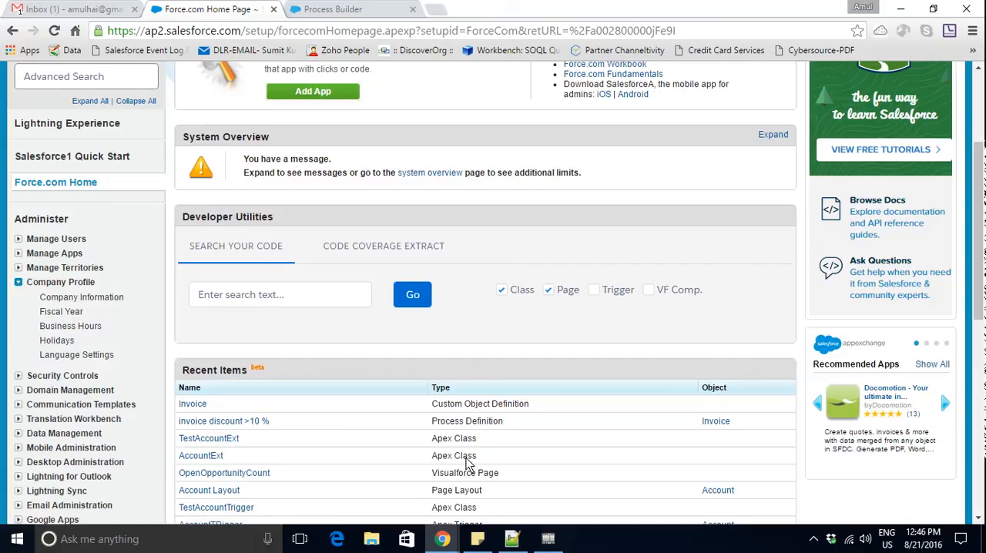